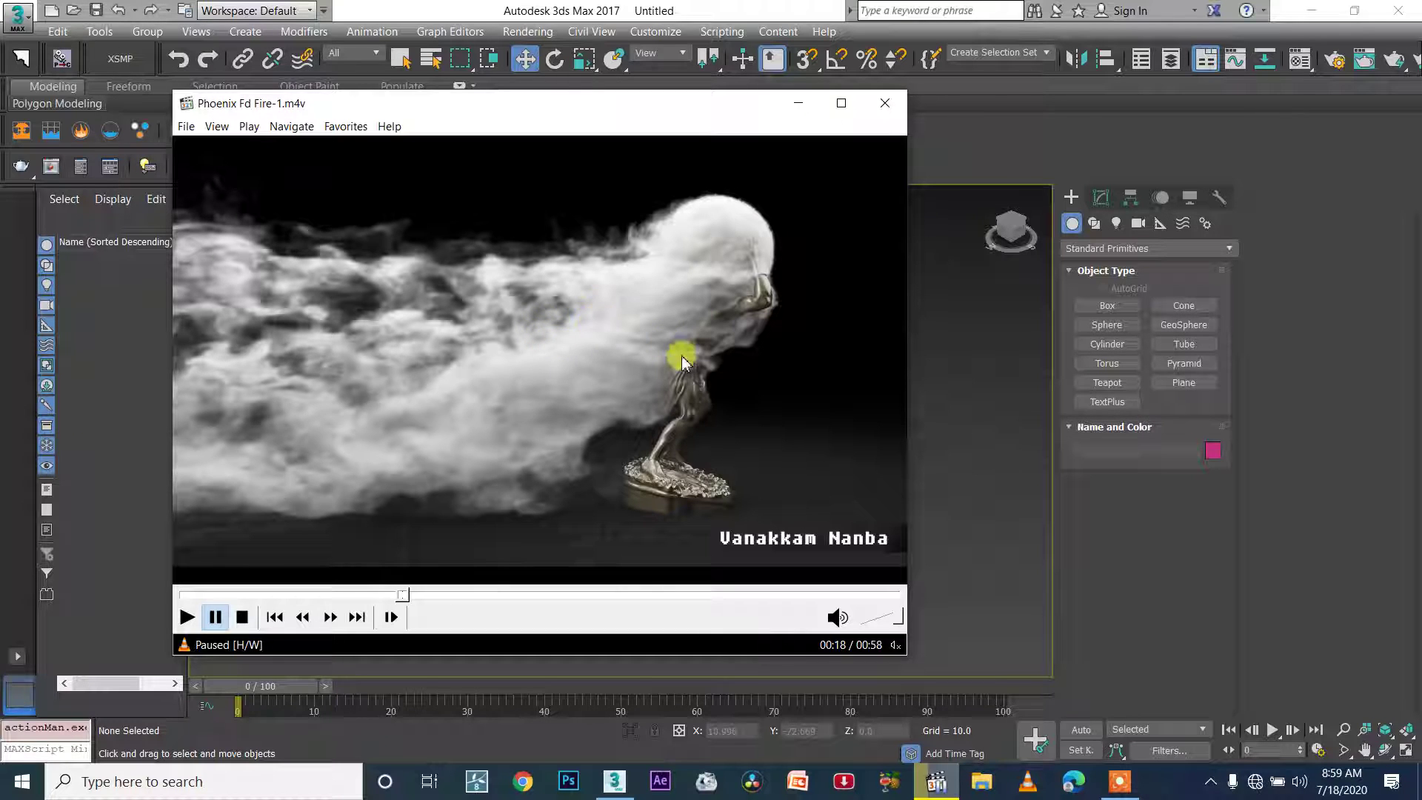
# Step: Close the reference video and show the empty scene in the Front view
pyautogui.click(883, 101)
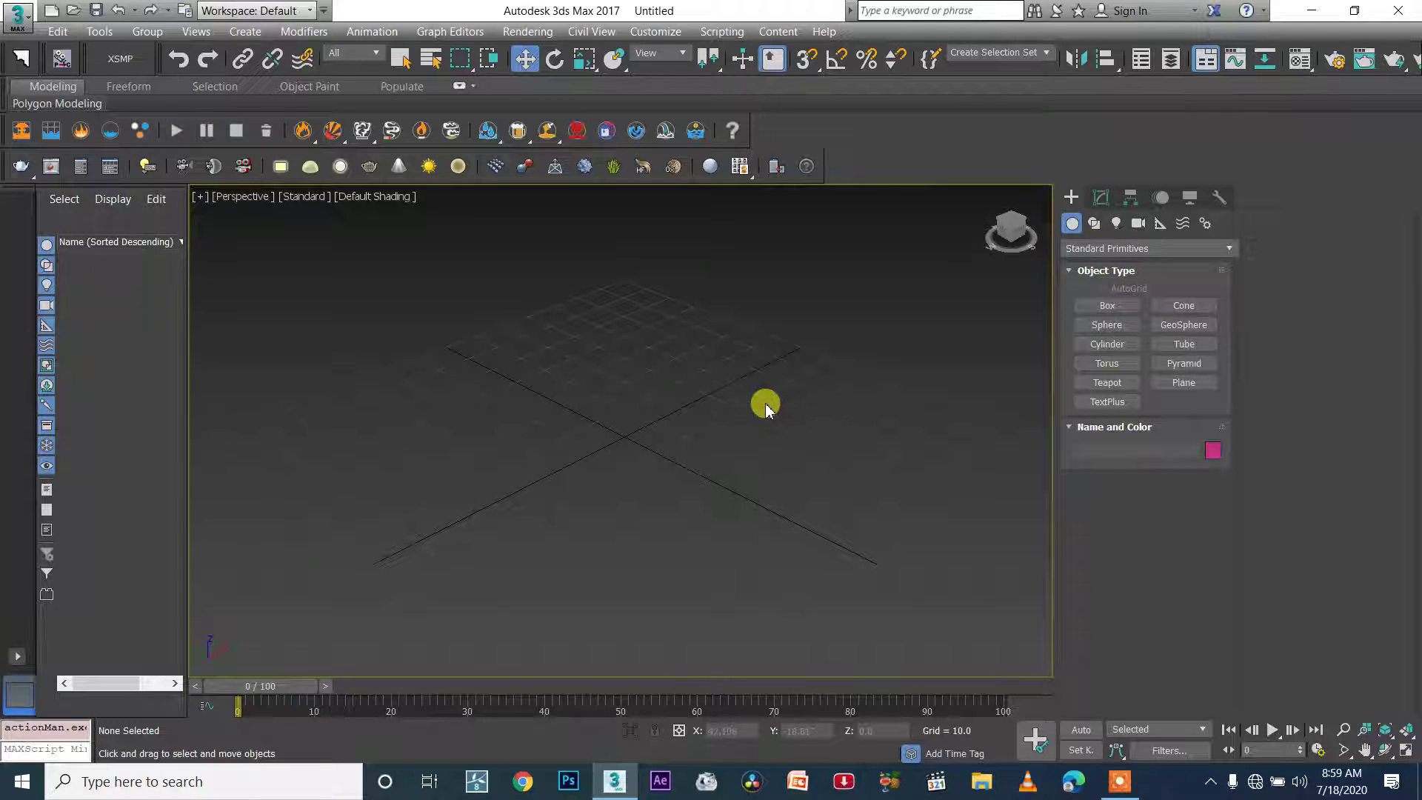
pyautogui.scroll(-2, 634, 478)
pyautogui.keyDown('alt'); pyautogui.moveTo(641, 486); pyautogui.dragTo(741, 458, button='middle'); pyautogui.keyUp('alt')
pyautogui.moveTo(666, 496)
pyautogui.keyDown('alt'); pyautogui.mouseDown(button='middle')
pyautogui.moveTo(672, 513)
pyautogui.moveTo(651, 509)
pyautogui.moveTo(678, 497)
pyautogui.mouseUp(button='middle'); pyautogui.keyUp('alt')
pyautogui.press('f')
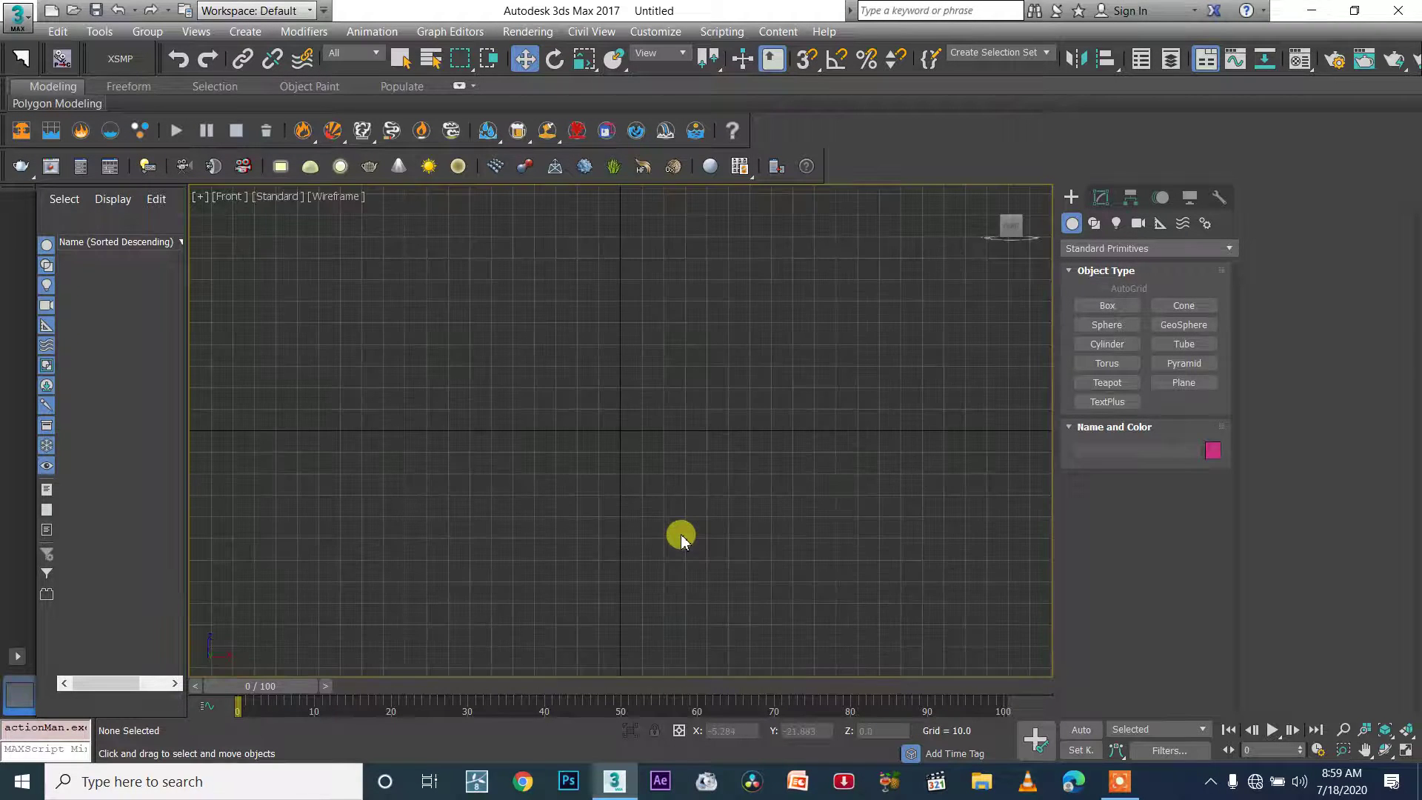
# Step: Draw a closed, thin curved plate profile with the Line tool in the Front view, ending at the vertical axis
pyautogui.rightClick(630, 420)
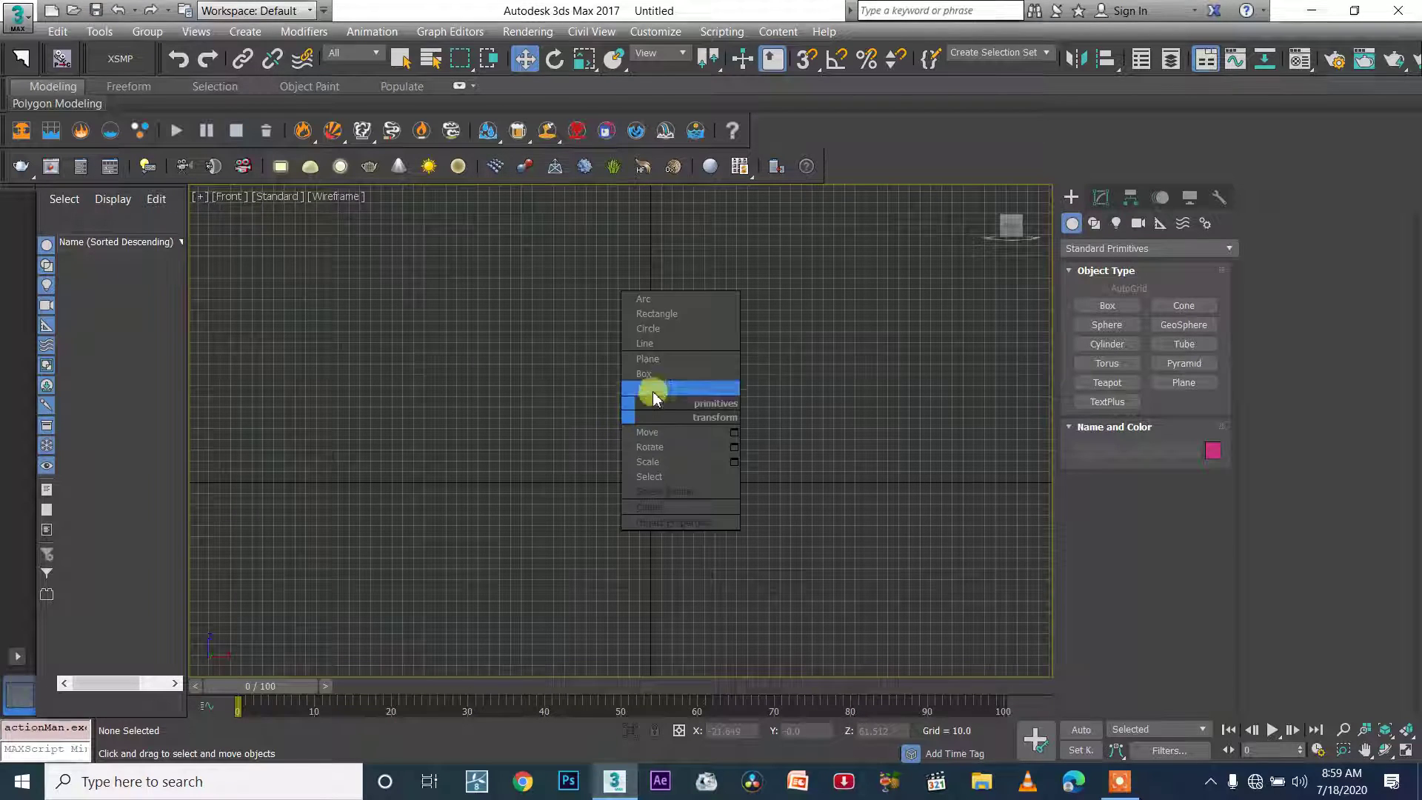
pyautogui.click(662, 348)
pyautogui.click(395, 437)
pyautogui.moveTo(500, 468); pyautogui.dragTo(541, 475)
pyautogui.click(584, 483)
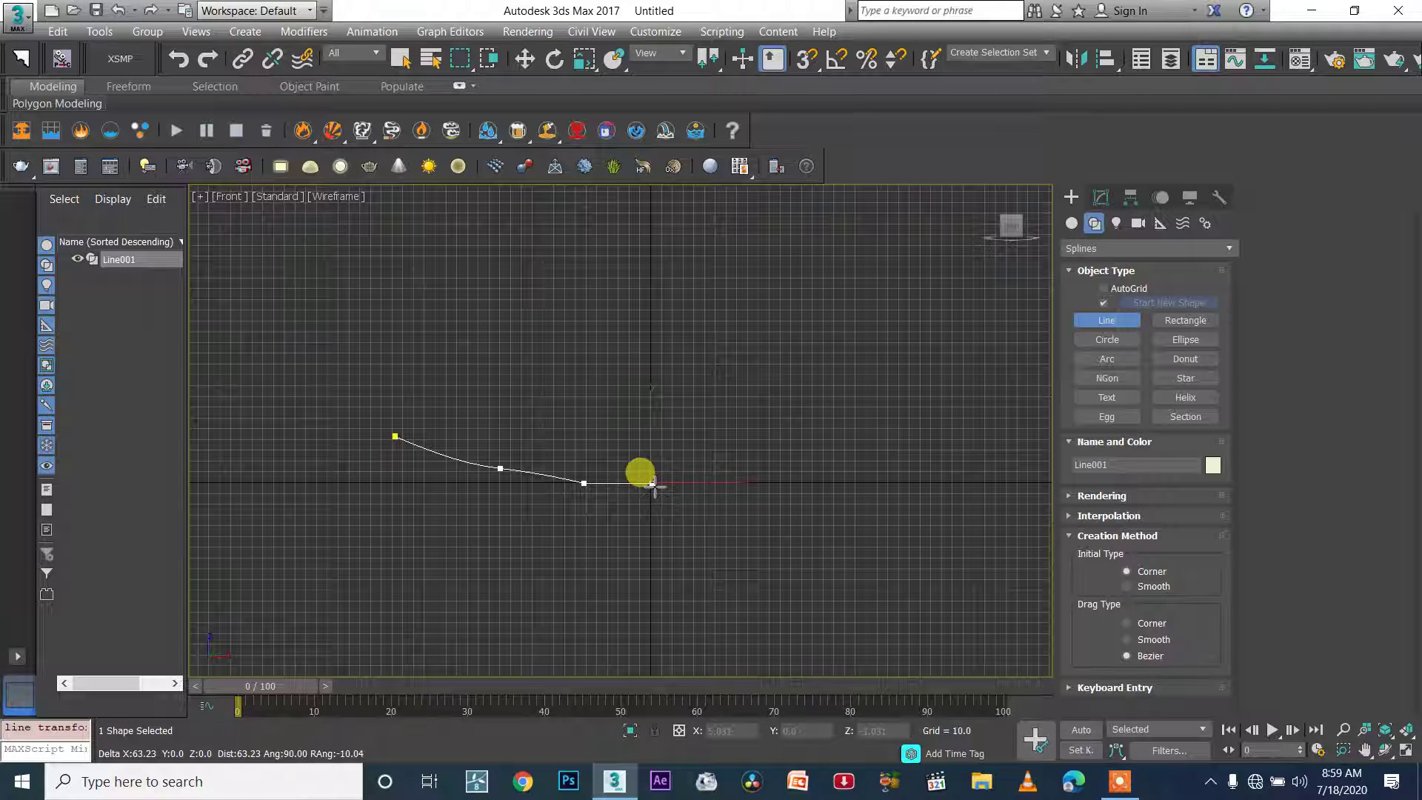
pyautogui.moveTo(652, 483); pyautogui.dragTo(527, 459)
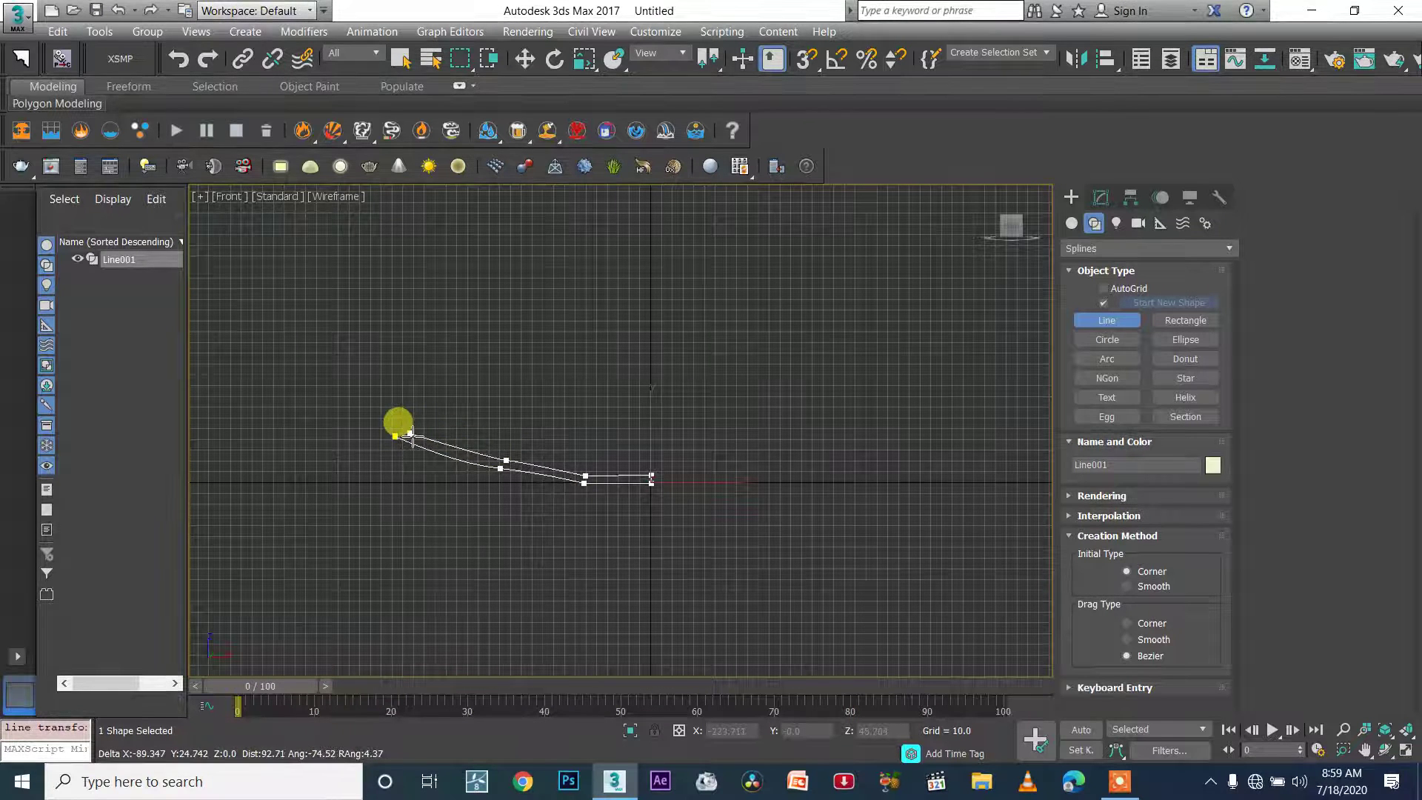
pyautogui.moveTo(410, 435)
pyautogui.mouseDown()
pyautogui.moveTo(399, 422)
pyautogui.moveTo(398, 440)
pyautogui.mouseUp()
pyautogui.click(645, 456)
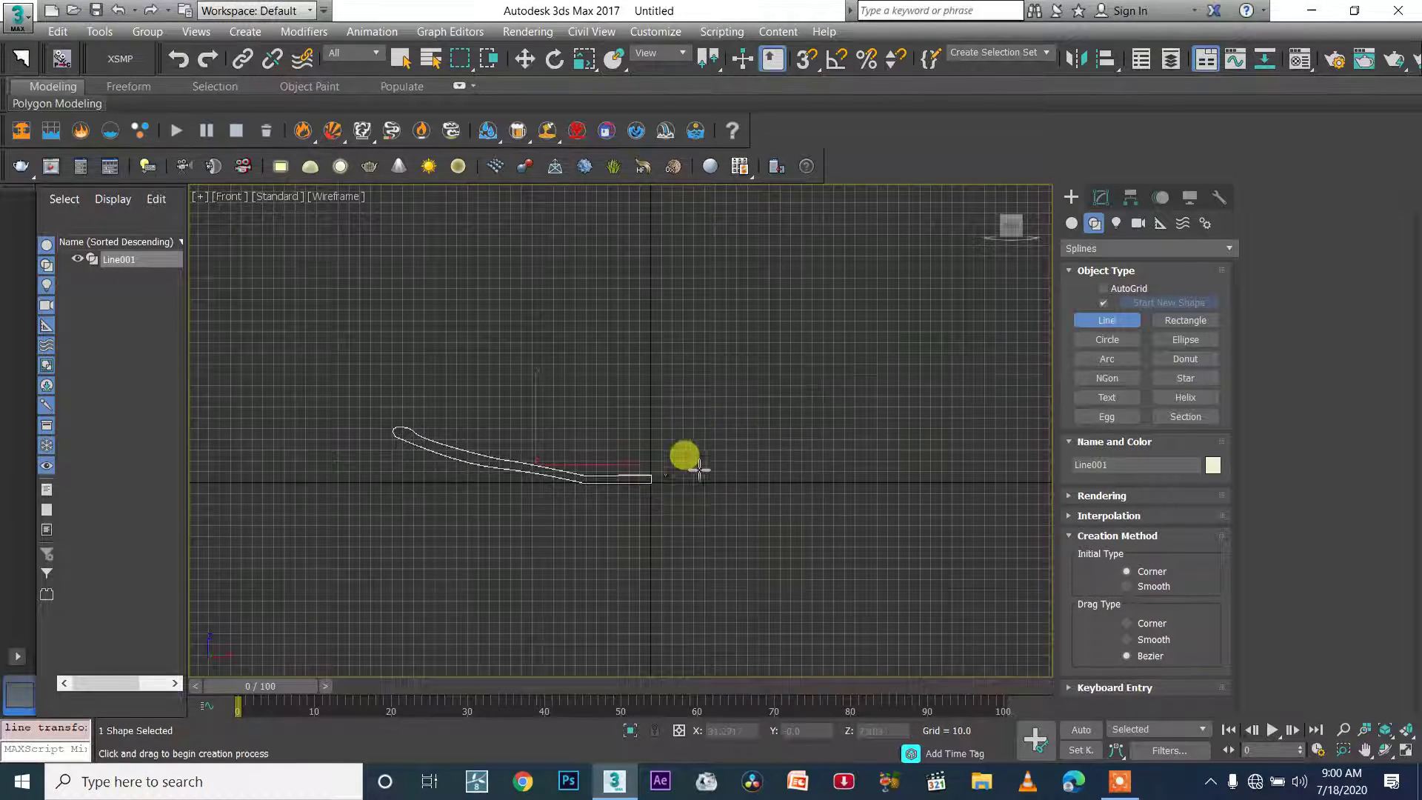
# Step: Apply a Lathe modifier to the plate profile spline
pyautogui.click(1102, 197)
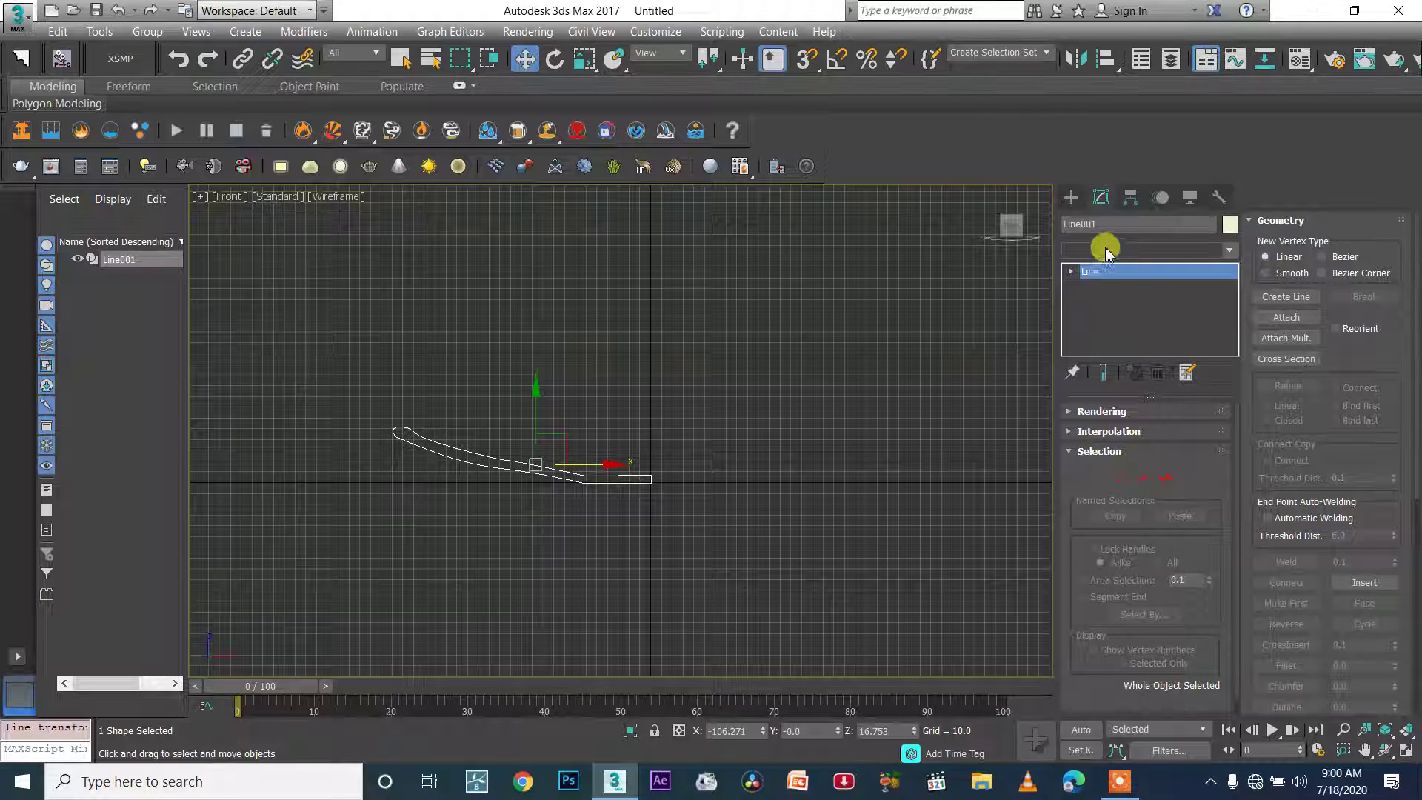
pyautogui.click(1115, 243)
pyautogui.click(1114, 248)
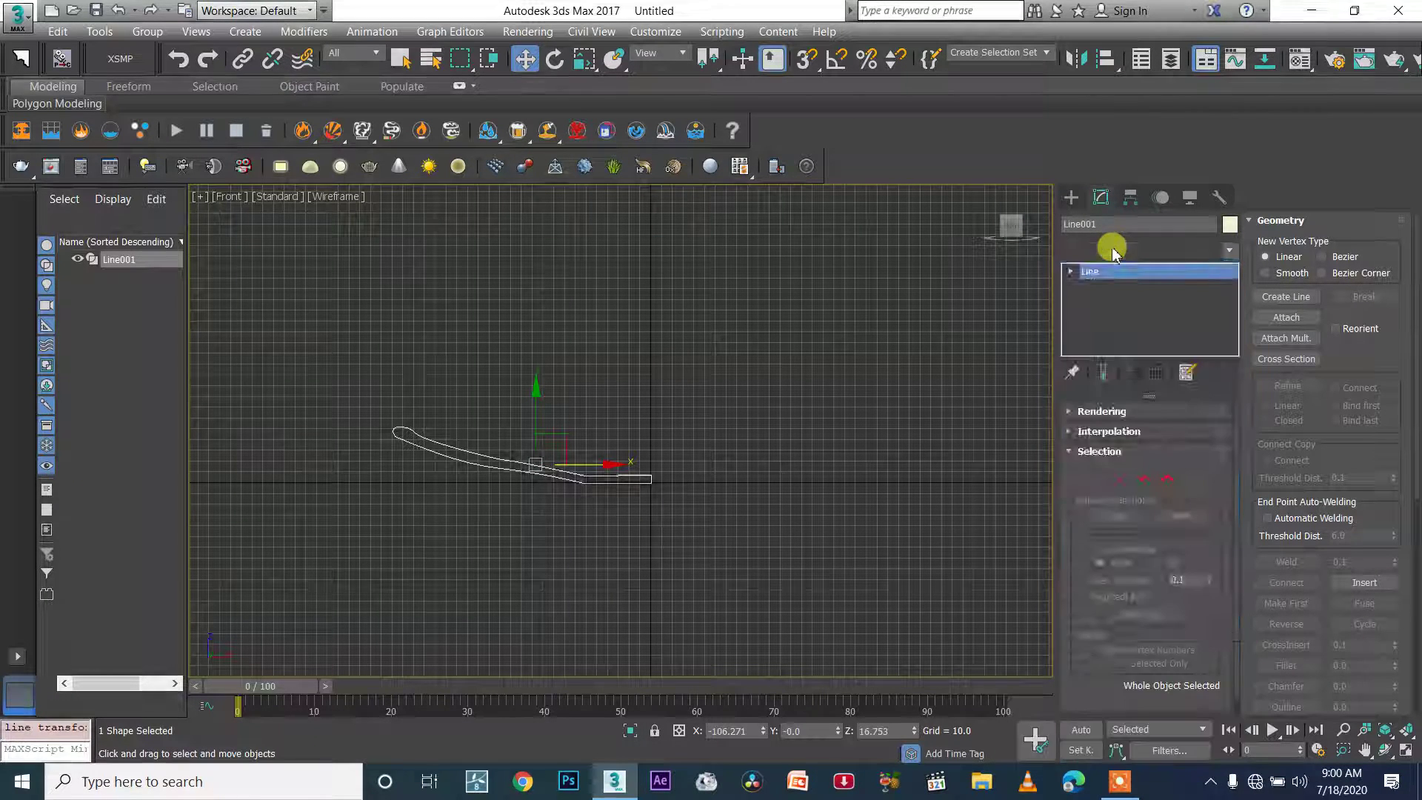
pyautogui.click(1112, 248)
pyautogui.click(1120, 252)
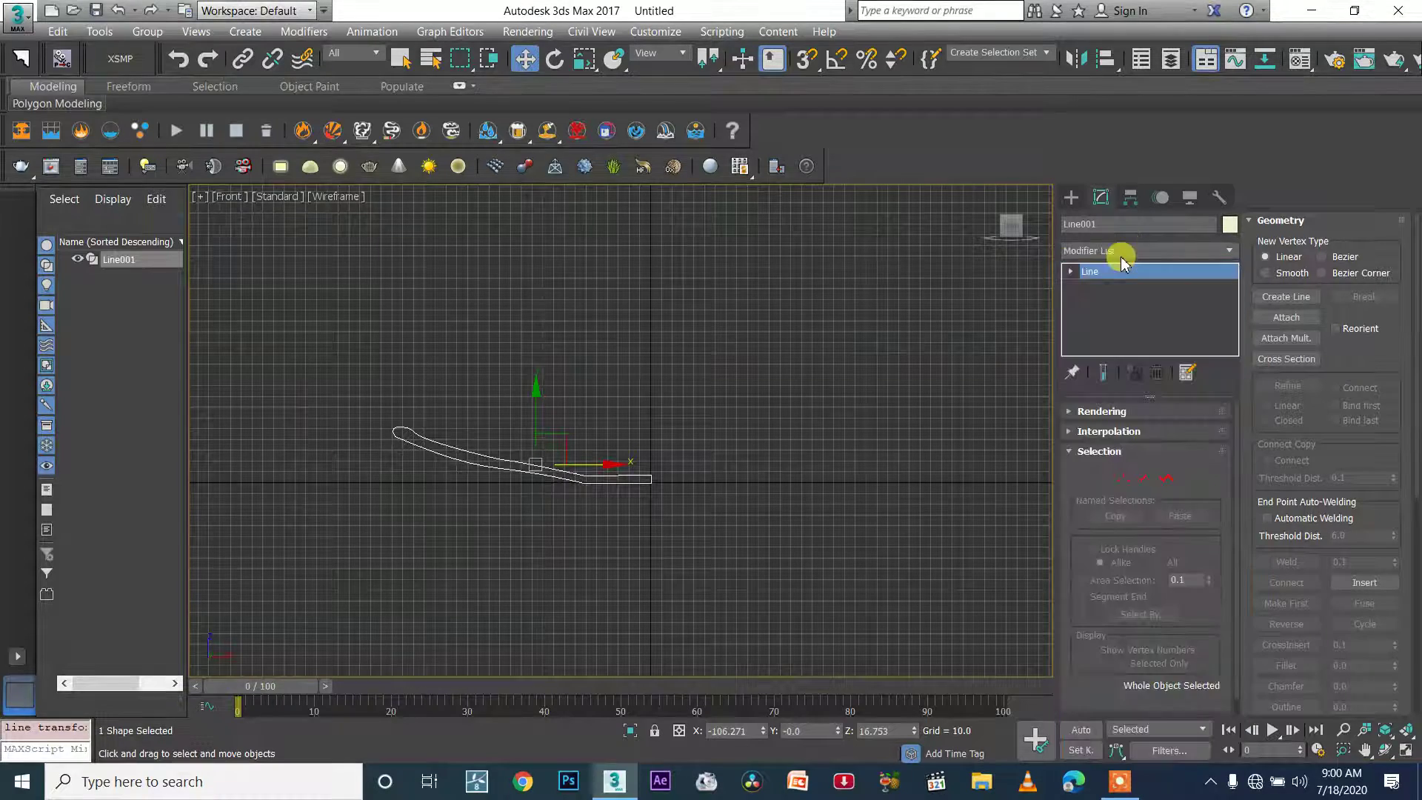
pyautogui.click(1120, 252)
pyautogui.press('l')
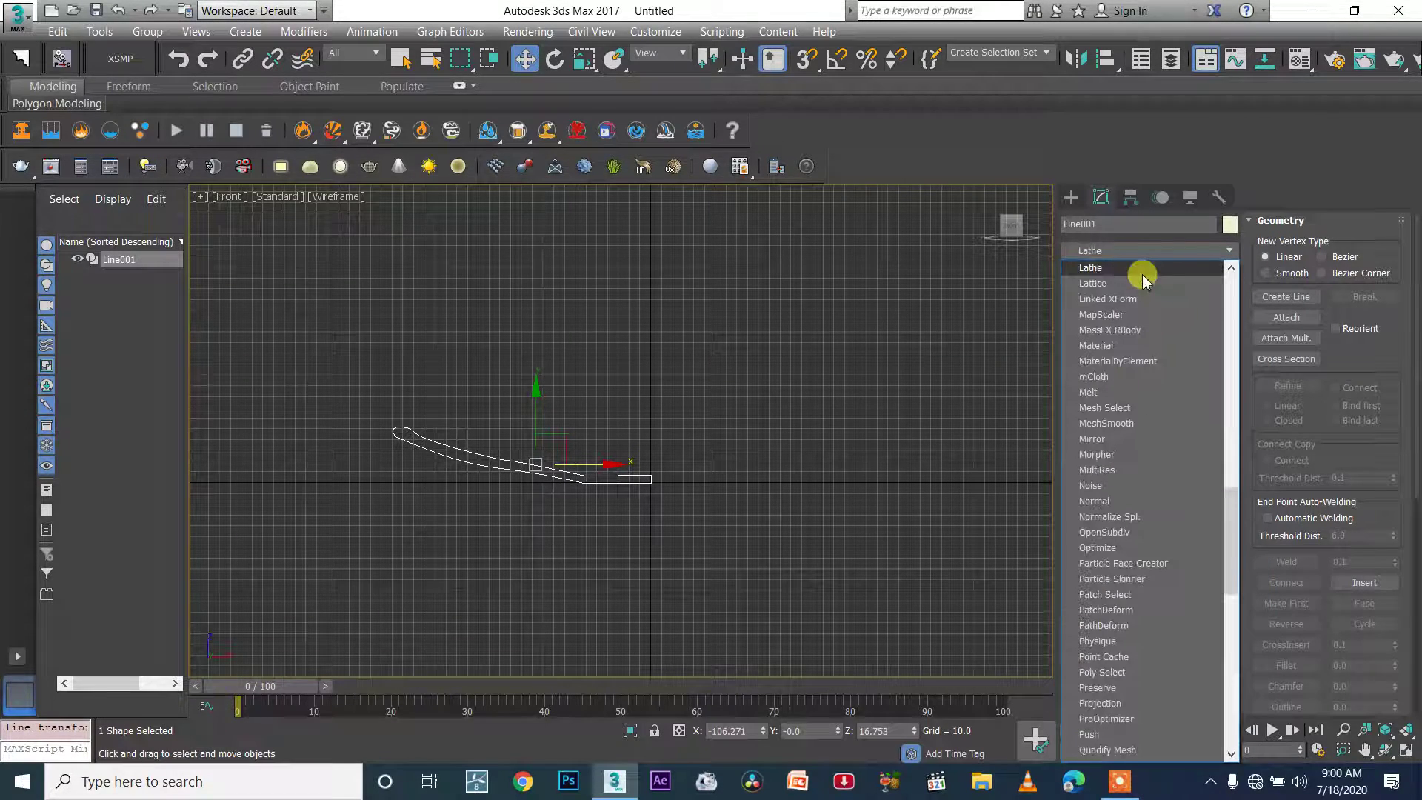
pyautogui.click(1142, 274)
# Step: Move the Lathe axis along X to the profile's inner end and display the plate with default shading in Perspective
pyautogui.keyDown('alt'); pyautogui.moveTo(730, 432); pyautogui.dragTo(743, 459, button='middle'); pyautogui.keyUp('alt')
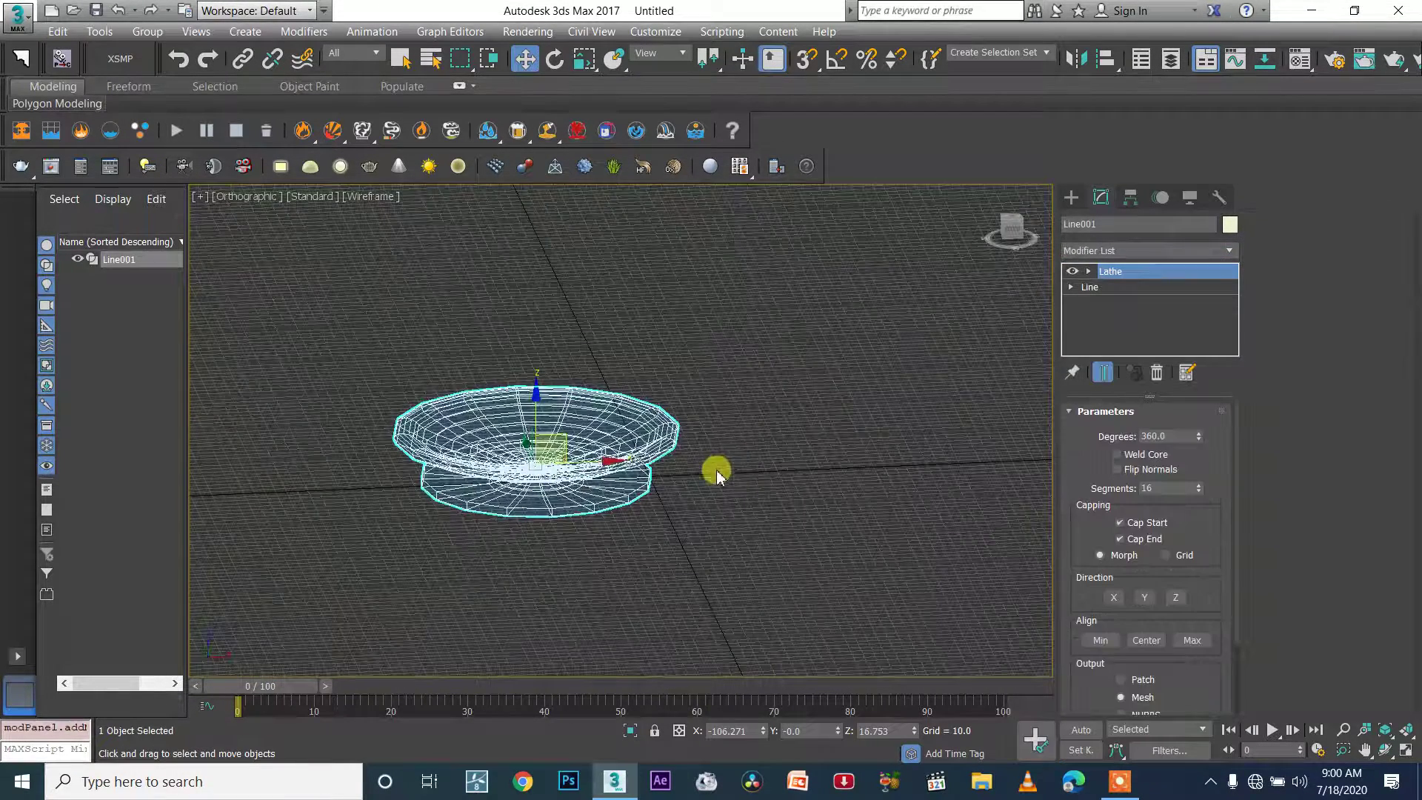
pyautogui.press('1')
pyautogui.moveTo(581, 453); pyautogui.dragTo(707, 465)
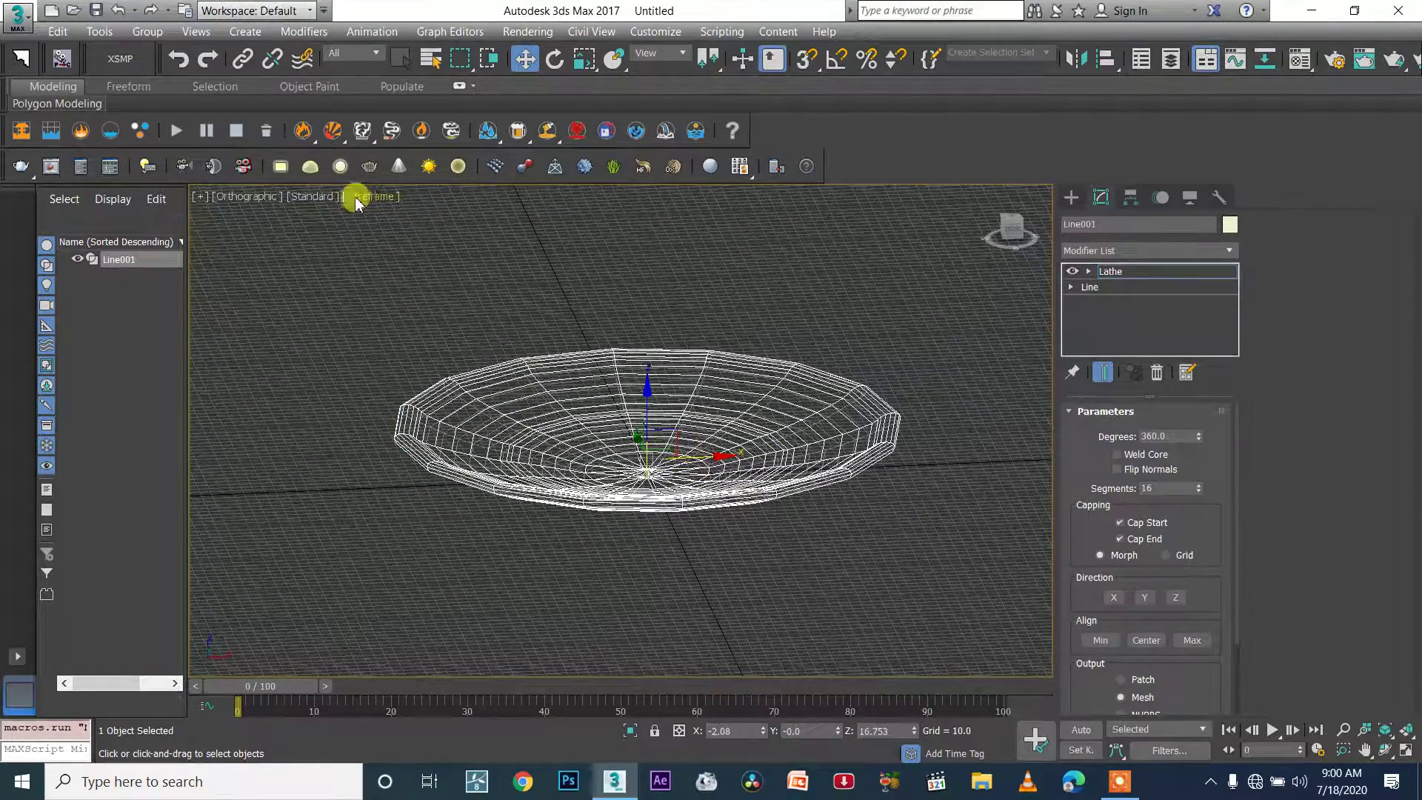
pyautogui.click(370, 196)
pyautogui.click(415, 207)
pyautogui.press('p')
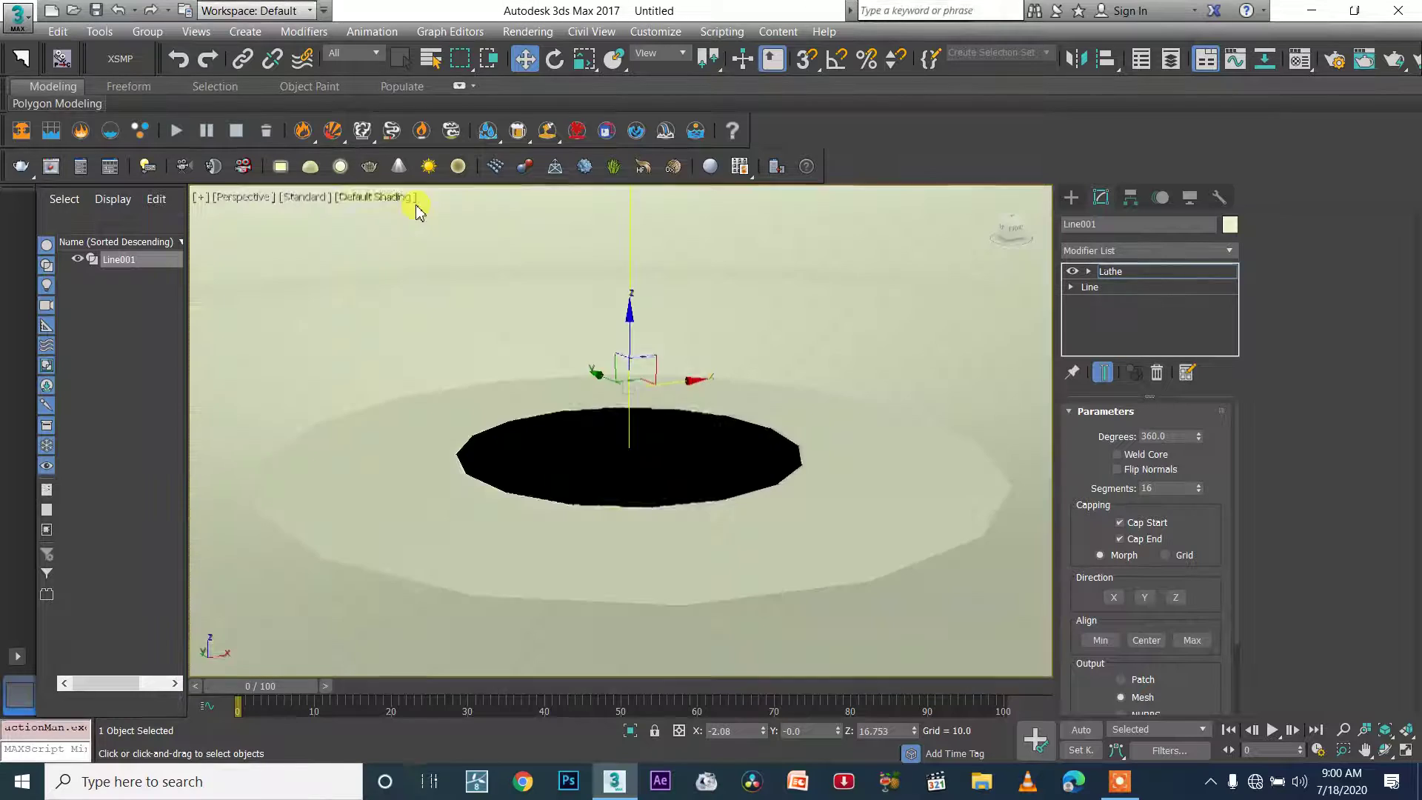
# Step: Shift the Lathe axis slightly along X to about 1.7, closing the hole in the plate's centre
pyautogui.press('z')
pyautogui.keyDown('alt'); pyautogui.moveTo(652, 385); pyautogui.dragTo(606, 393, button='middle'); pyautogui.keyUp('alt')
pyautogui.scroll(10, 606, 392)
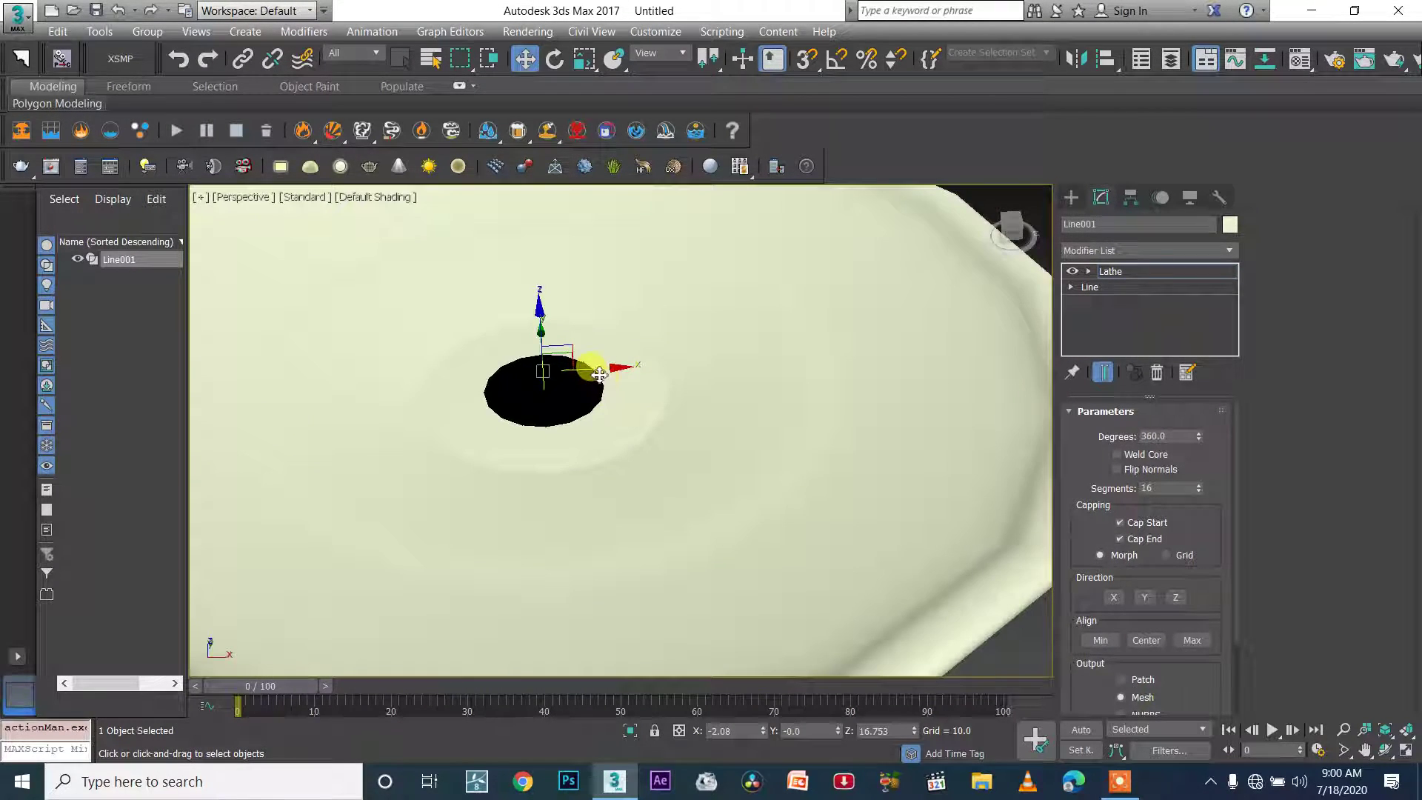
pyautogui.moveTo(612, 375); pyautogui.dragTo(608, 373)
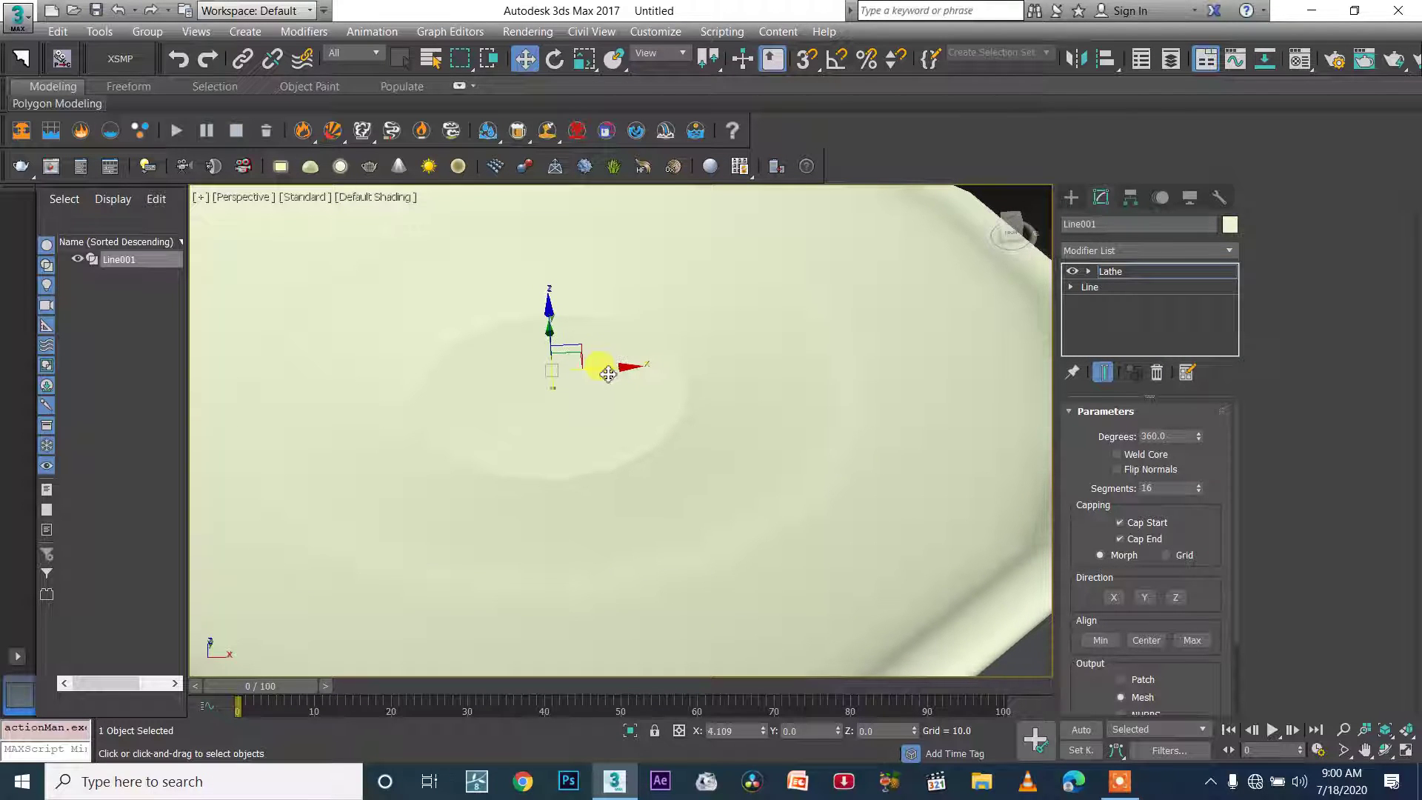
pyautogui.scroll(-10, 607, 374)
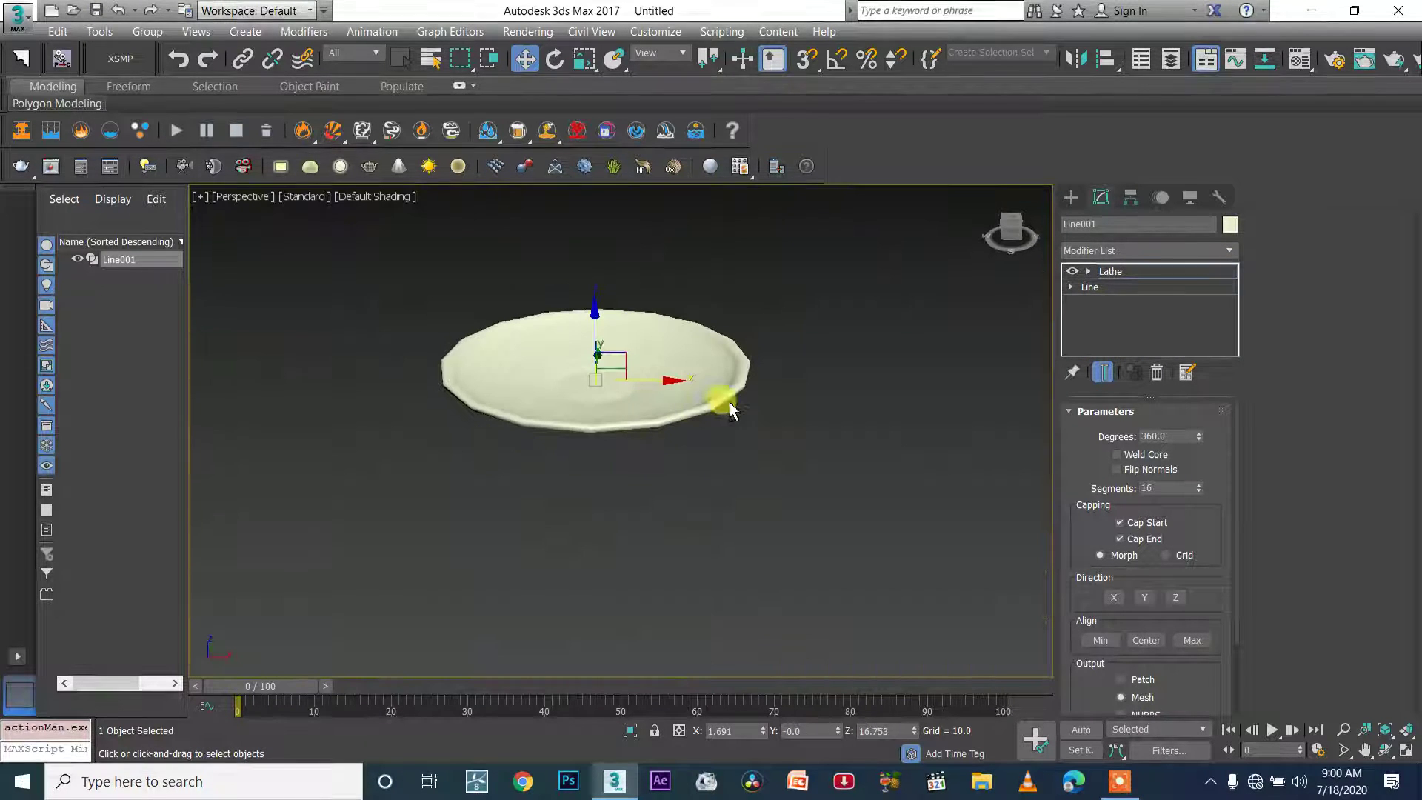
# Step: Add a TurboSmooth modifier on top of the plate's Lathe modifier
pyautogui.click(1161, 270)
pyautogui.click(1145, 255)
pyautogui.write('t')
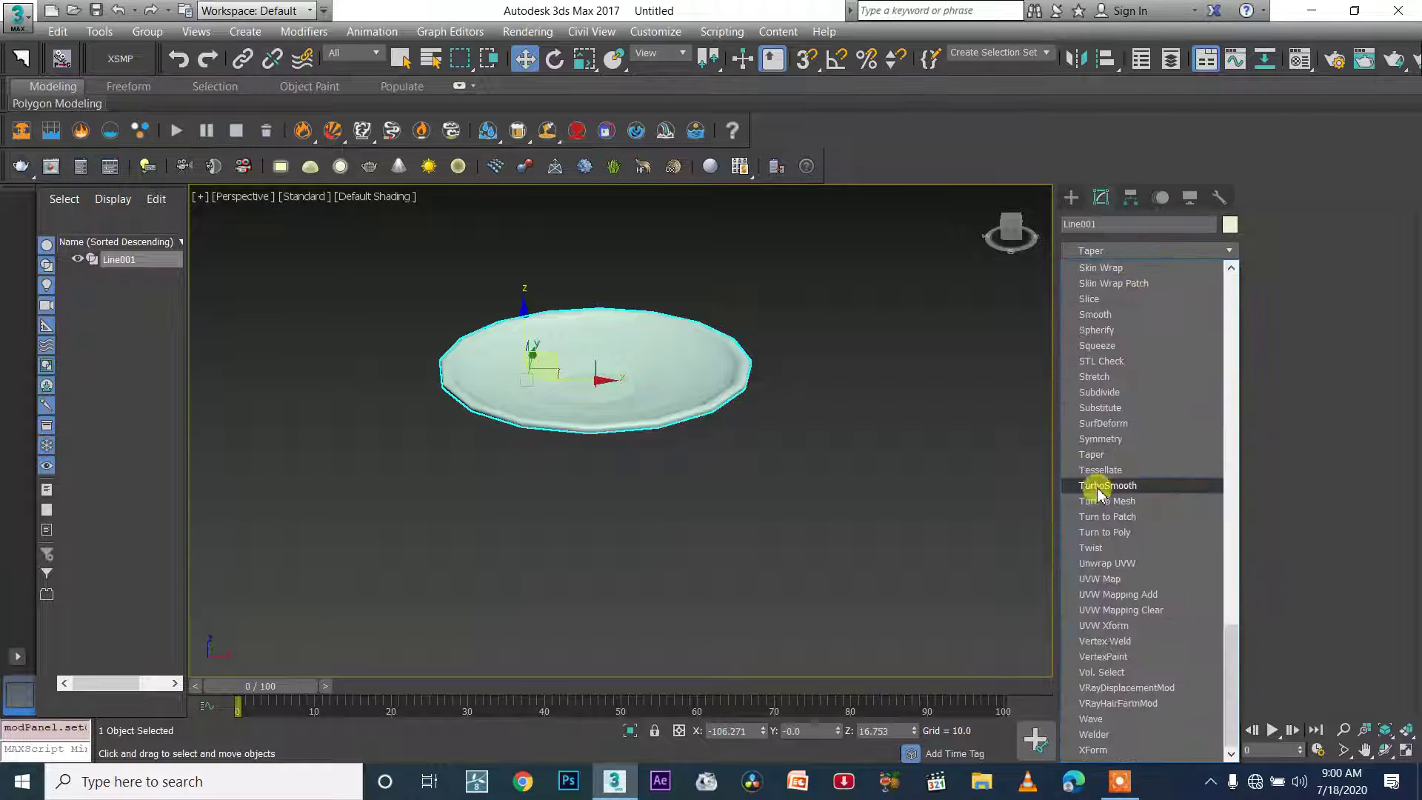
pyautogui.click(1105, 484)
pyautogui.scroll(5, 600, 349)
pyautogui.moveTo(612, 349)
pyautogui.keyDown('alt'); pyautogui.mouseDown(button='middle')
pyautogui.moveTo(585, 304)
pyautogui.moveTo(598, 362)
pyautogui.mouseUp(button='middle'); pyautogui.keyUp('alt')
pyautogui.scroll(-5, 632, 326)
pyautogui.scroll(6, 598, 362)
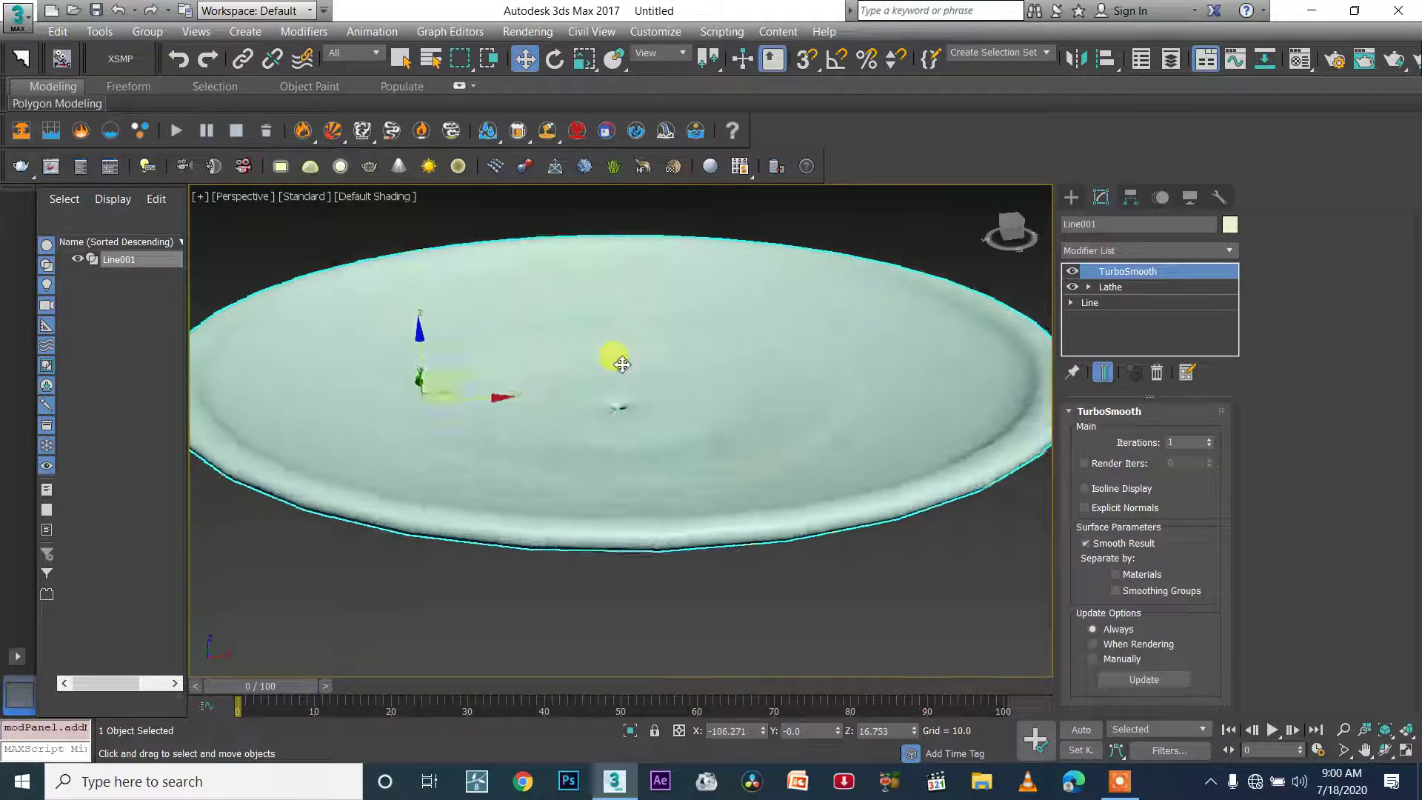
pyautogui.scroll(-3, 619, 364)
pyautogui.scroll(-3, 619, 364)
pyautogui.moveTo(832, 356)
pyautogui.keyDown('alt'); pyautogui.mouseDown(button='middle')
pyautogui.moveTo(819, 318)
pyautogui.moveTo(824, 348)
pyautogui.mouseUp(button='middle'); pyautogui.keyUp('alt')
# Step: Center the plate's pivot to the object and scale the plate uniformly to about 41%
pyautogui.press('d')
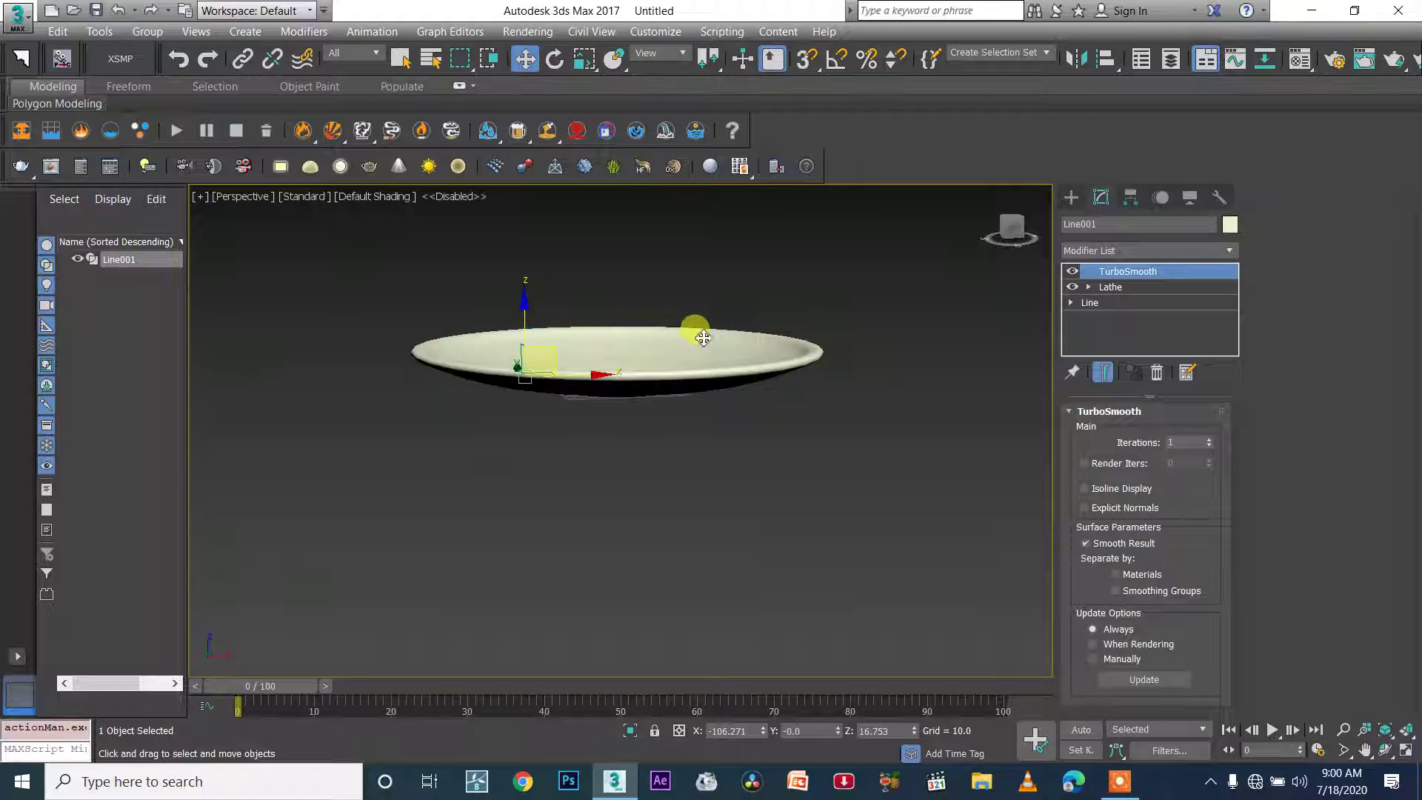
pyautogui.press('e')
pyautogui.press('r')
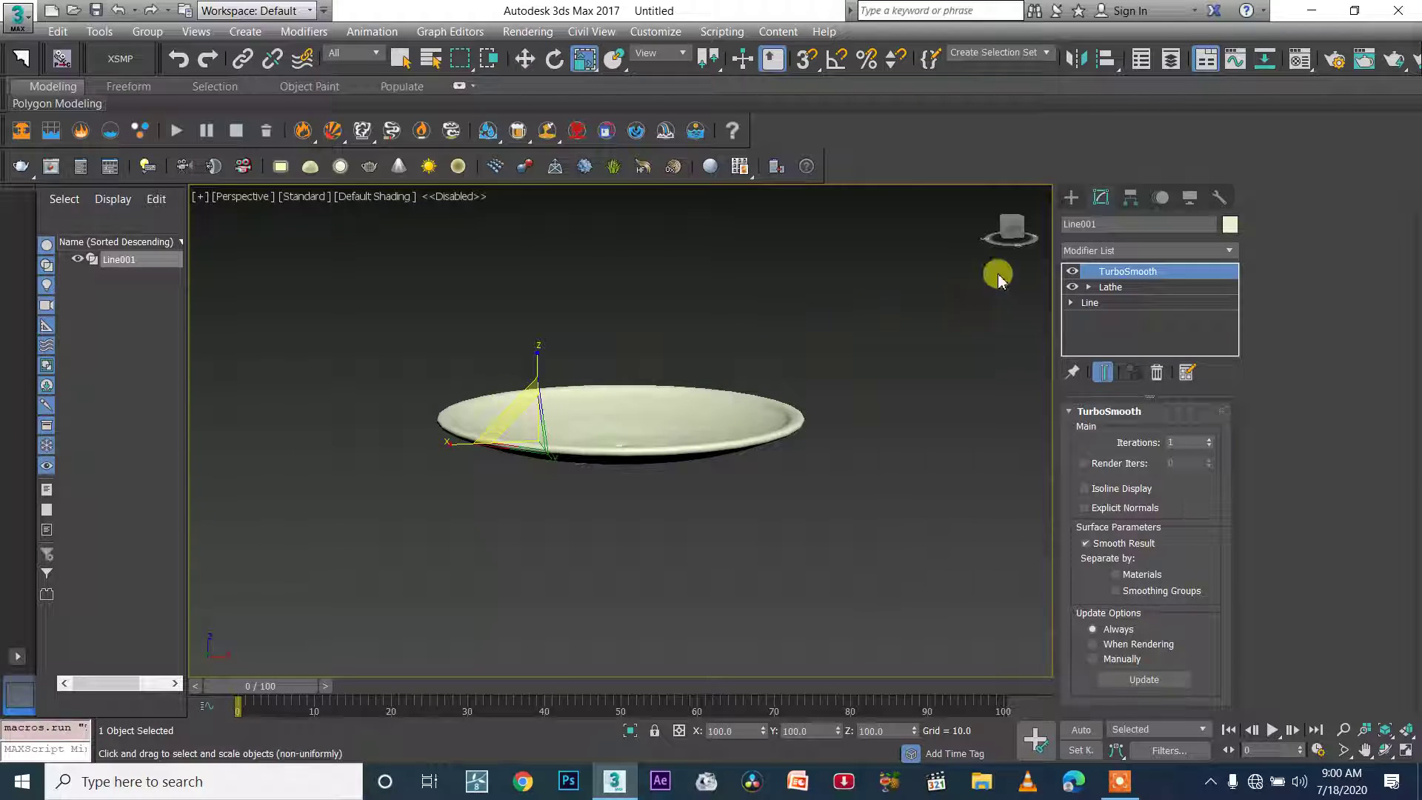
pyautogui.click(1130, 199)
pyautogui.click(1145, 316)
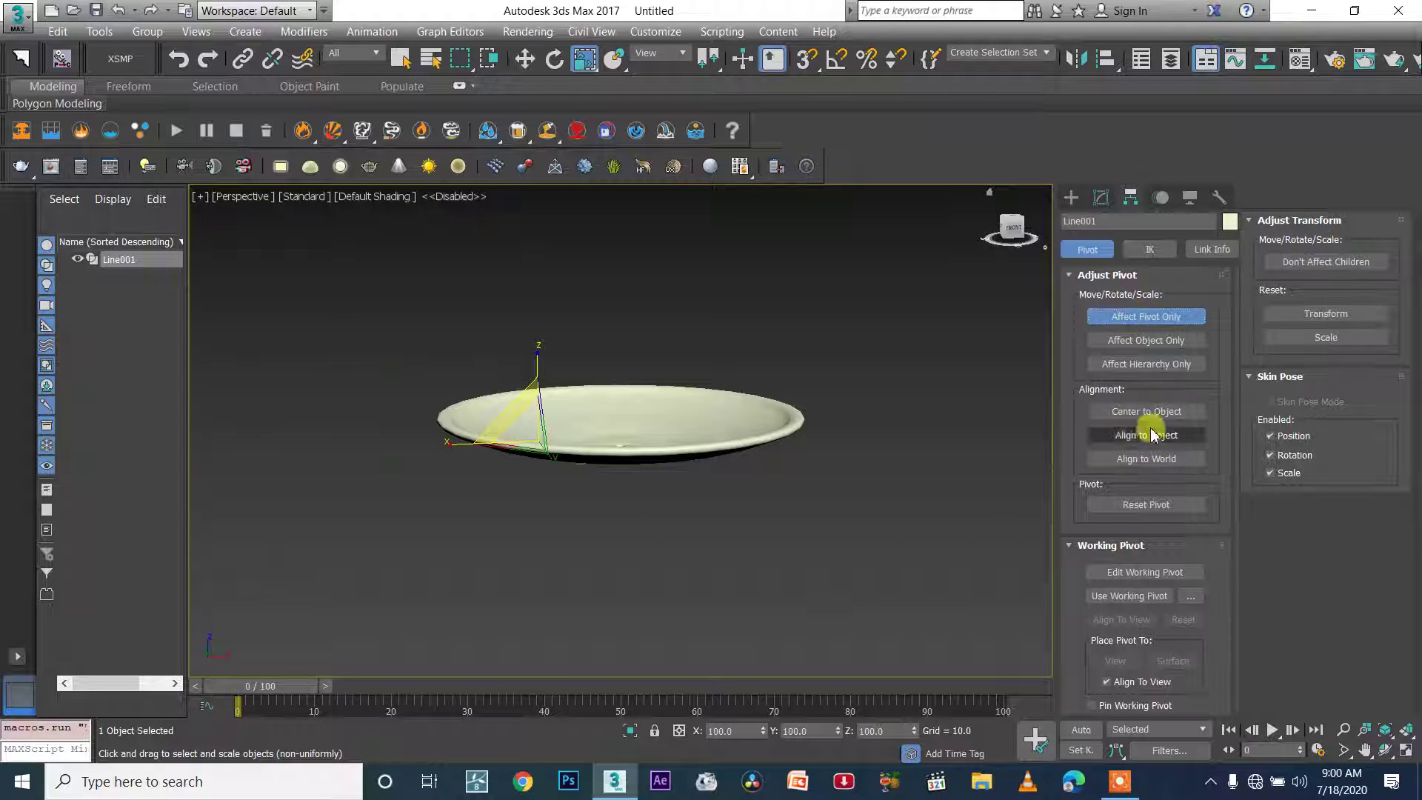
pyautogui.click(1141, 317)
pyautogui.moveTo(604, 412); pyautogui.dragTo(613, 523)
pyautogui.scroll(6, 611, 451)
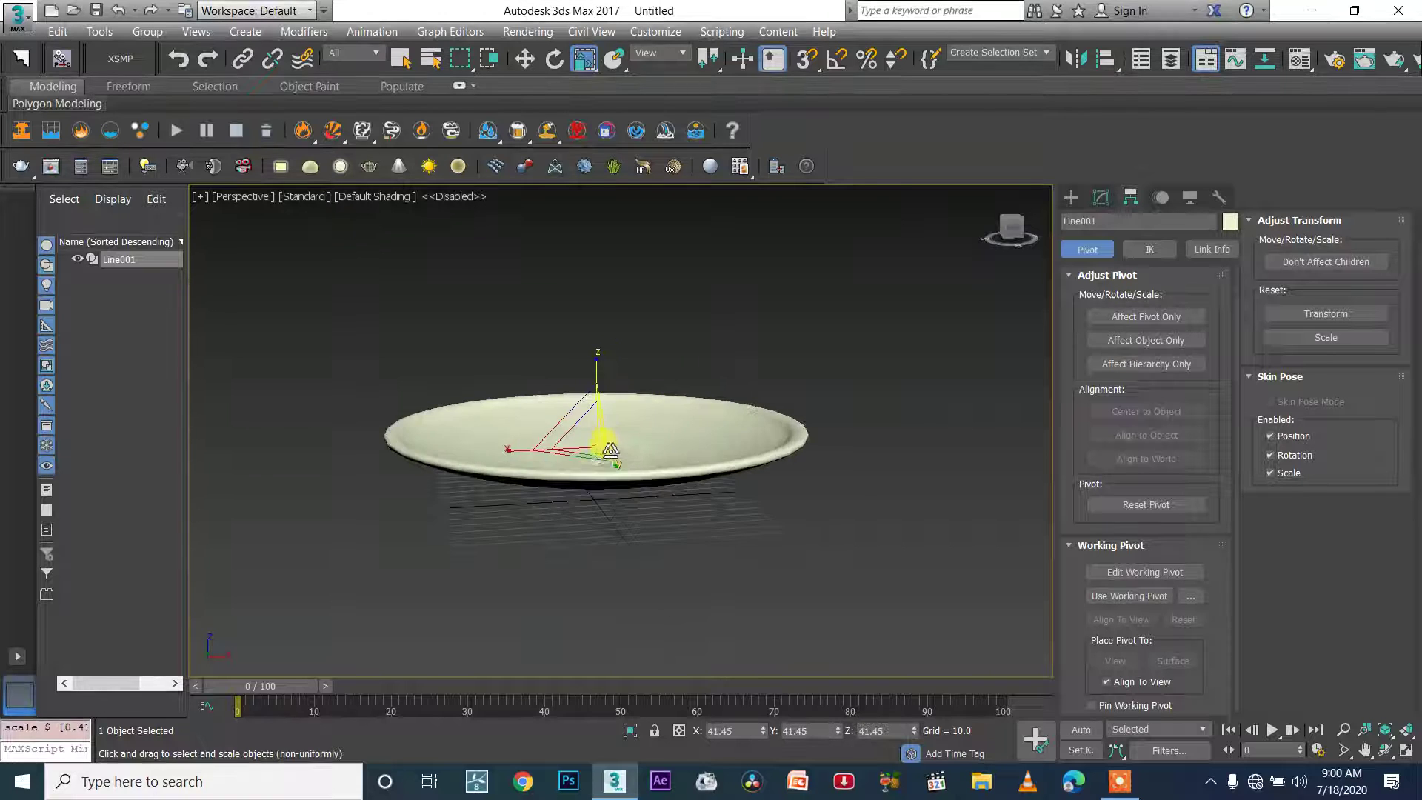
# Step: Move the plate in the Front view to a height of about Z 13.8 above the grid
pyautogui.press('f')
pyautogui.press('w')
pyautogui.moveTo(625, 312); pyautogui.dragTo(730, 326)
pyautogui.keyDown('alt'); pyautogui.moveTo(730, 326); pyautogui.dragTo(707, 408, button='middle'); pyautogui.keyUp('alt')
pyautogui.press('p')
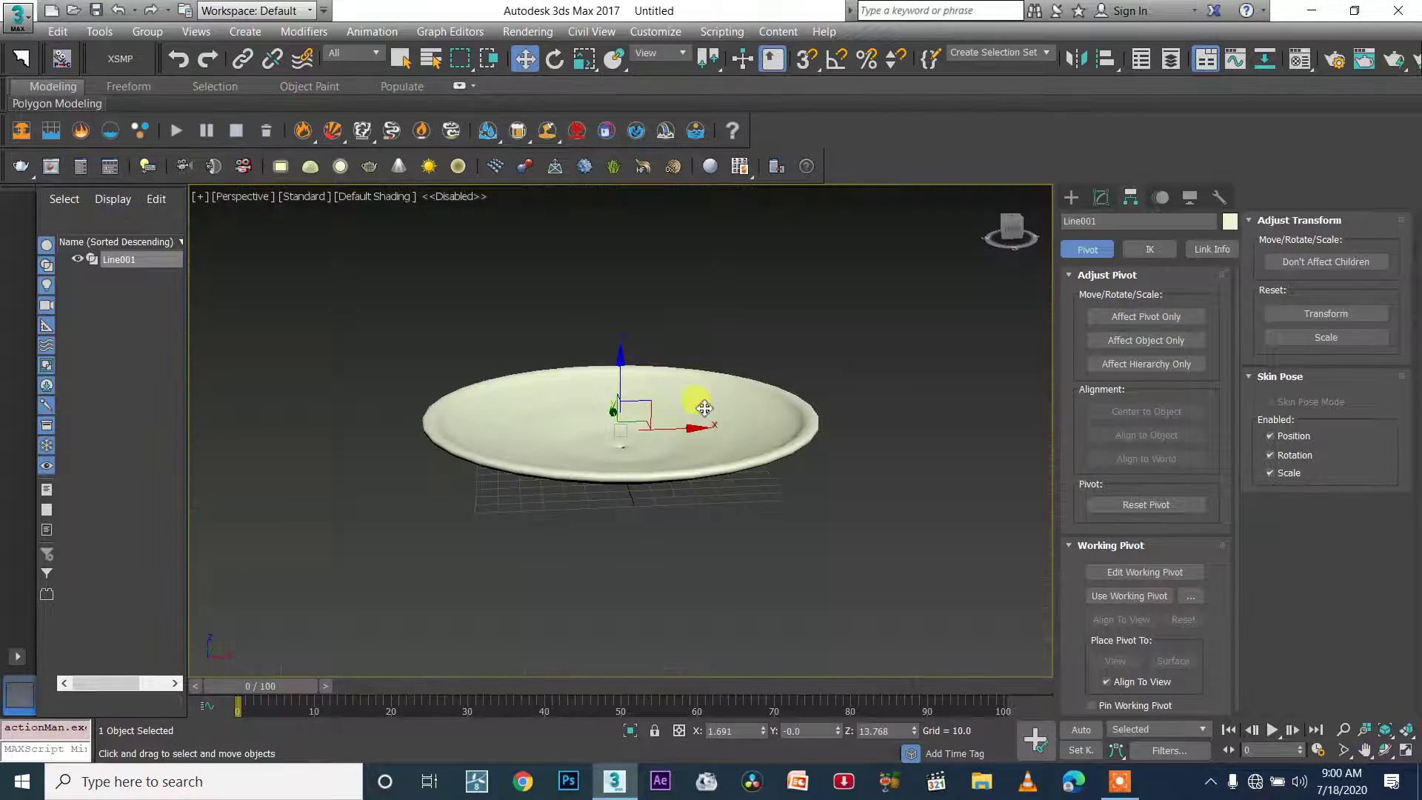
# Step: Create a box beside the plate, about 27 long, 34 wide and 18 high
pyautogui.click(1071, 197)
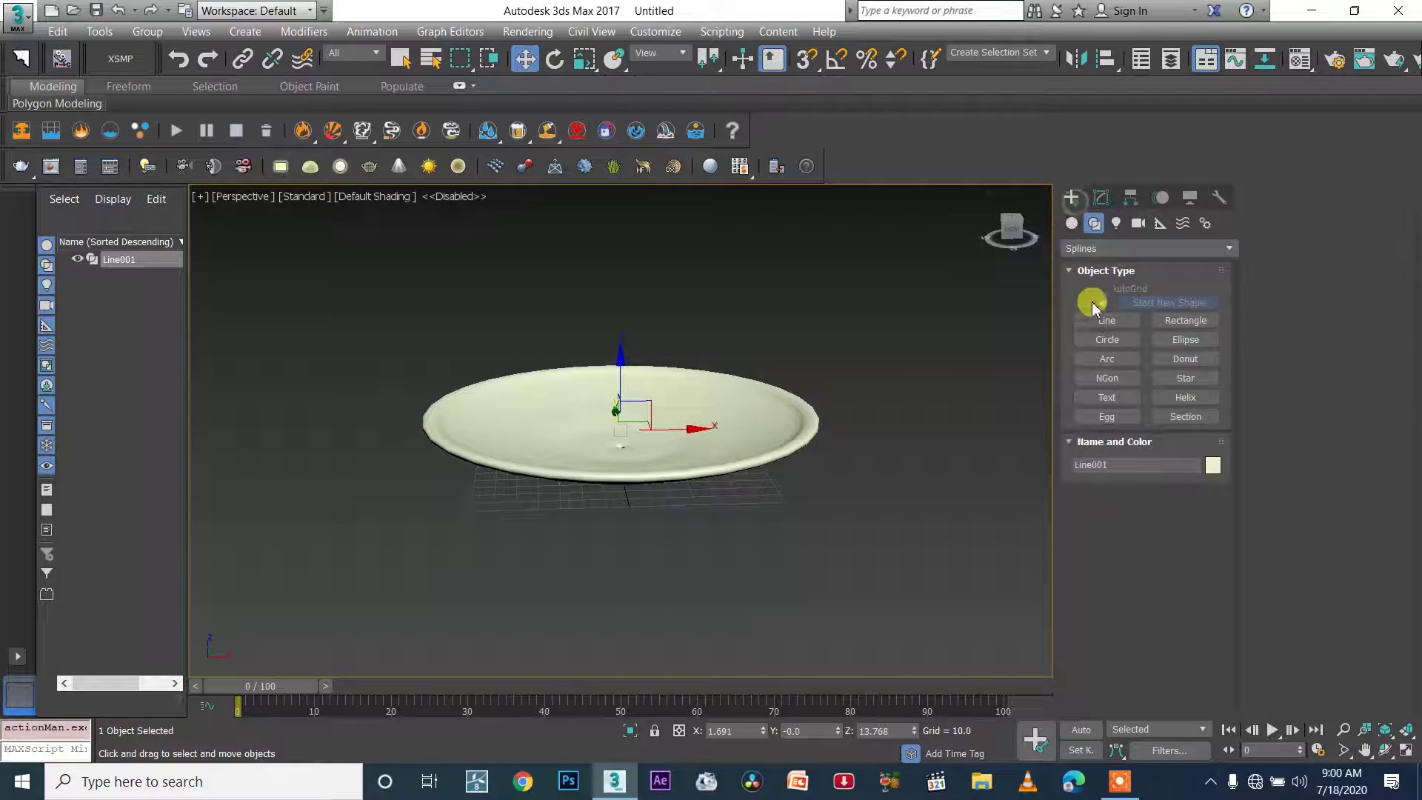
pyautogui.click(1072, 223)
pyautogui.click(1096, 306)
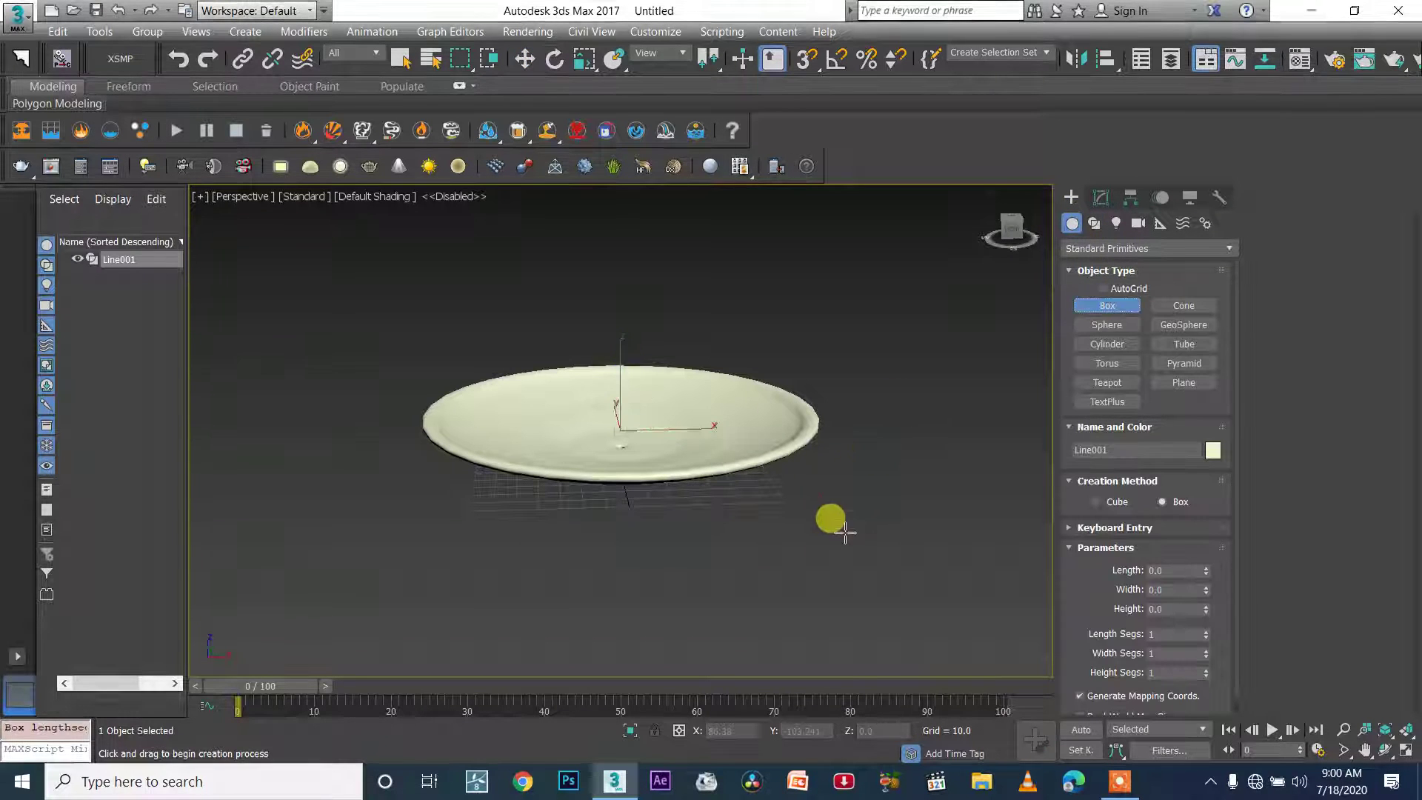
pyautogui.moveTo(894, 561); pyautogui.dragTo(940, 539)
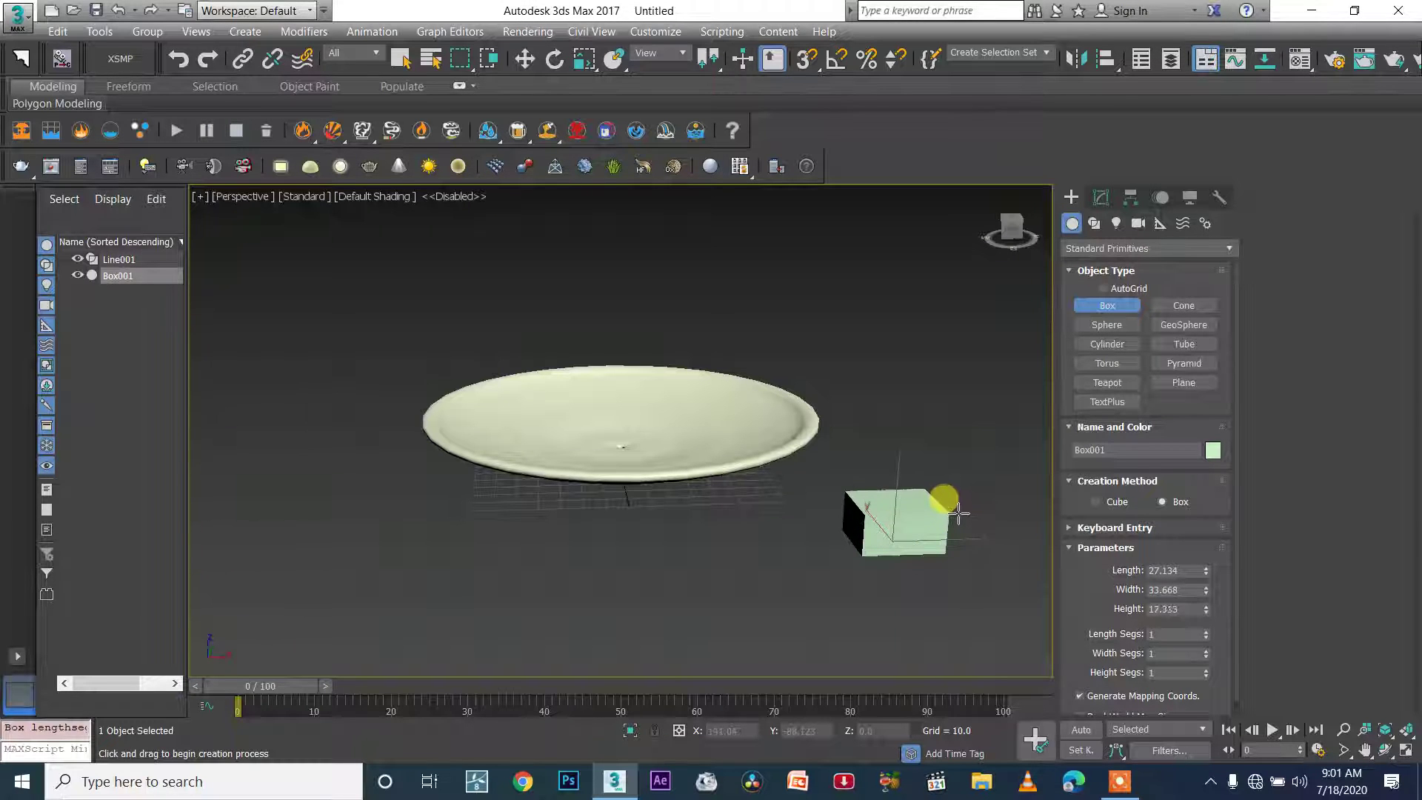
# Step: Move the box onto the plate, to about X -18.2, Y -4.5, Z 20.5
pyautogui.moveTo(945, 521)
pyautogui.keyDown('alt'); pyautogui.mouseDown(button='middle')
pyautogui.moveTo(914, 504)
pyautogui.moveTo(967, 516)
pyautogui.mouseUp(button='middle'); pyautogui.keyUp('alt')
pyautogui.press('w')
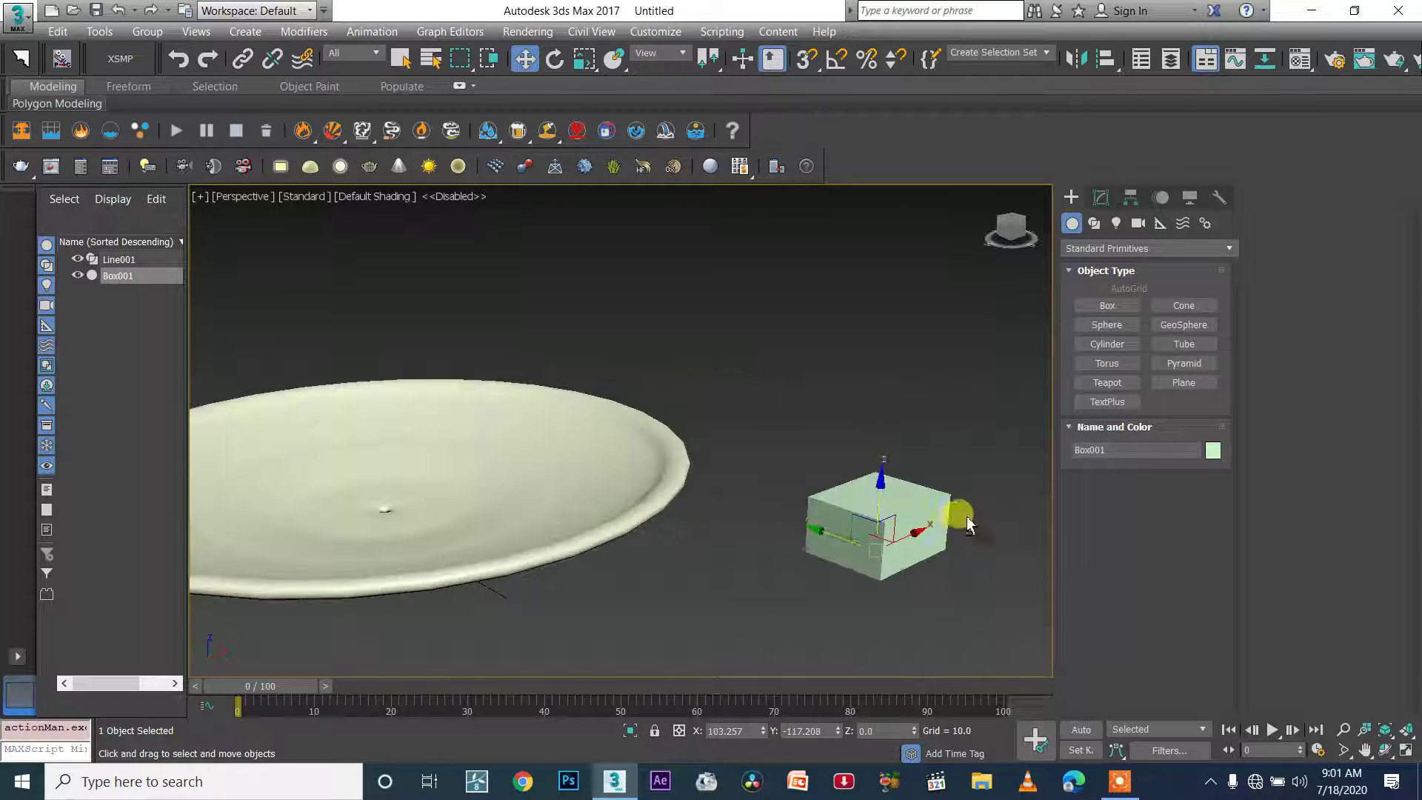
pyautogui.keyDown('alt'); pyautogui.moveTo(878, 530); pyautogui.dragTo(898, 519, button='middle'); pyautogui.keyUp('alt')
pyautogui.moveTo(897, 517); pyautogui.dragTo(508, 431)
# Step: Display edged faces and set the box to 30 length, 31 width and 18 height segments
pyautogui.click(1099, 199)
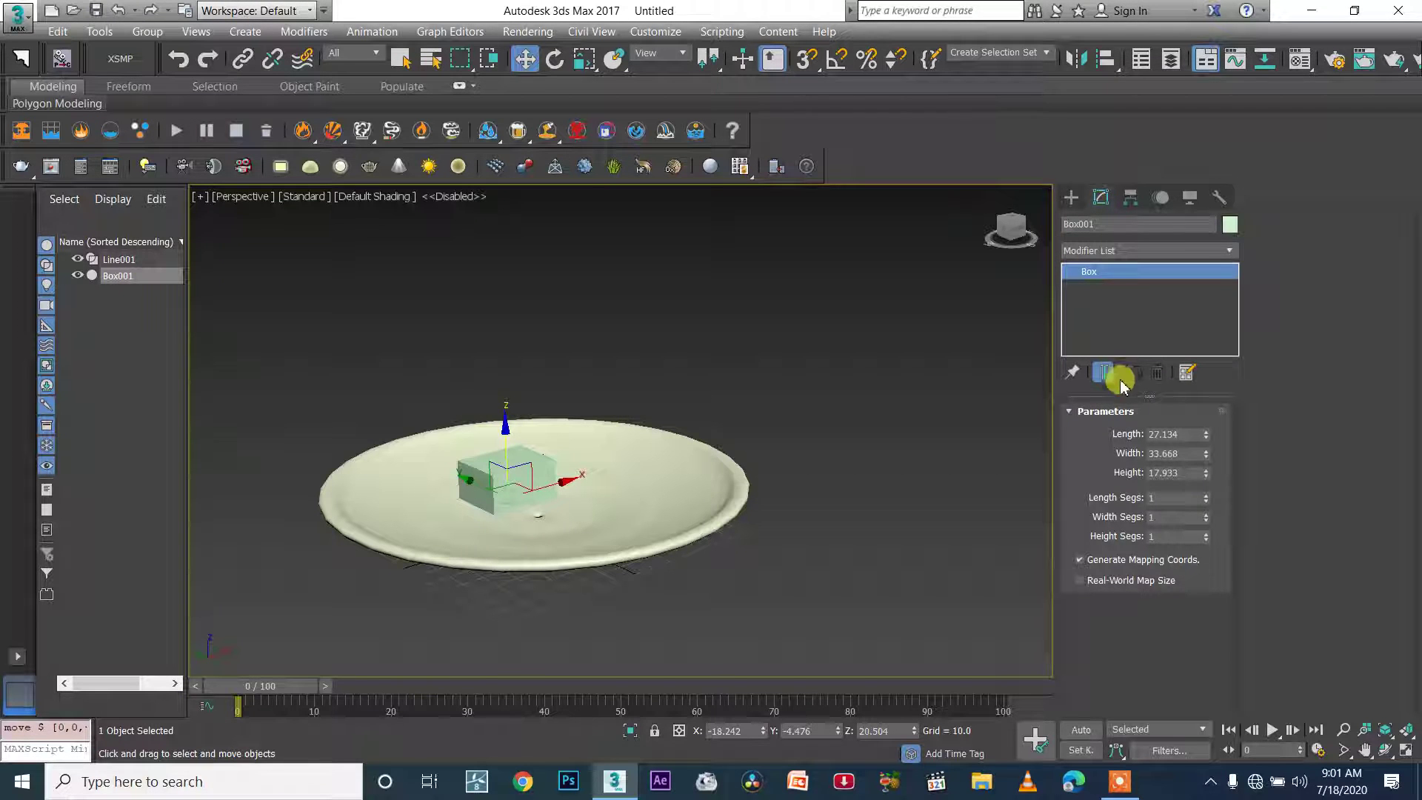
pyautogui.click(373, 196)
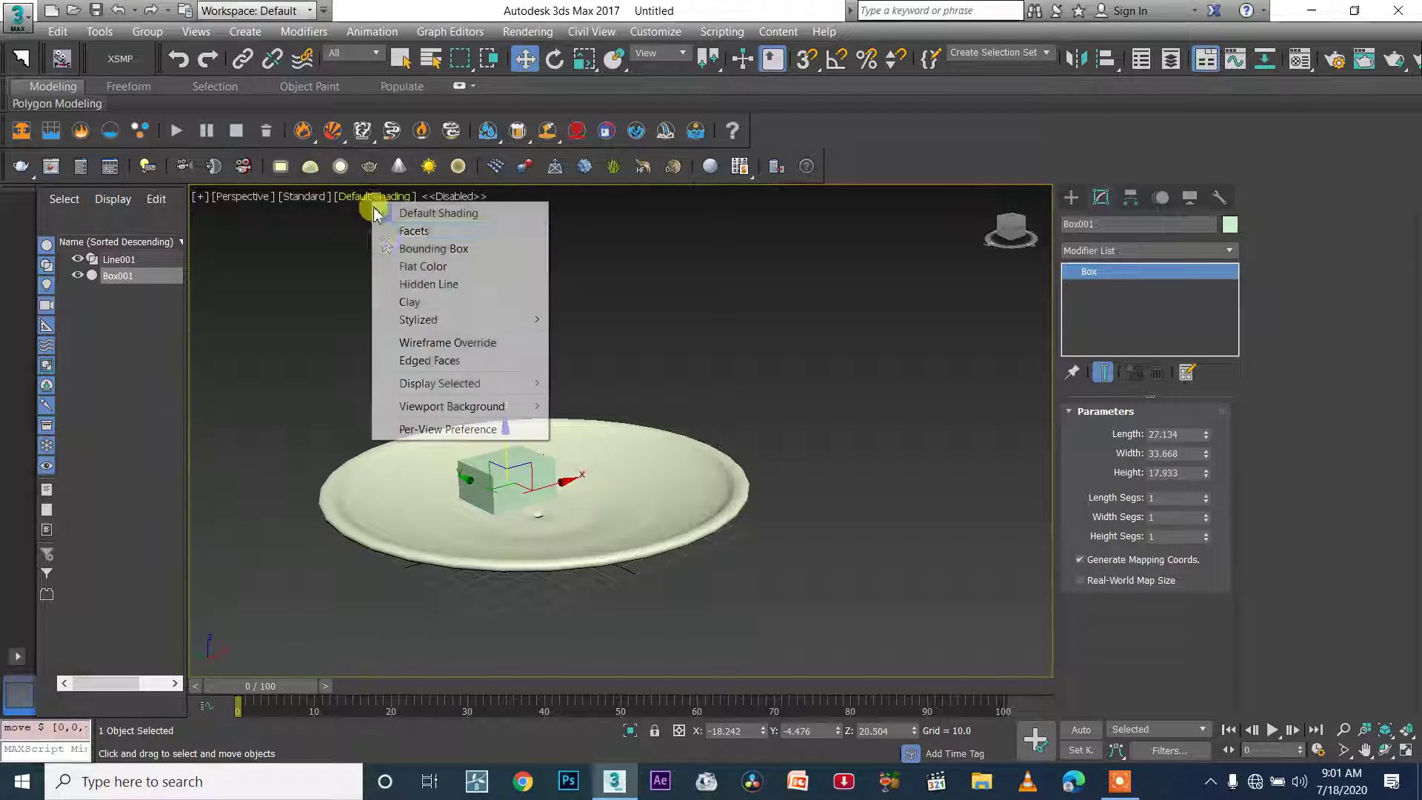
pyautogui.click(508, 355)
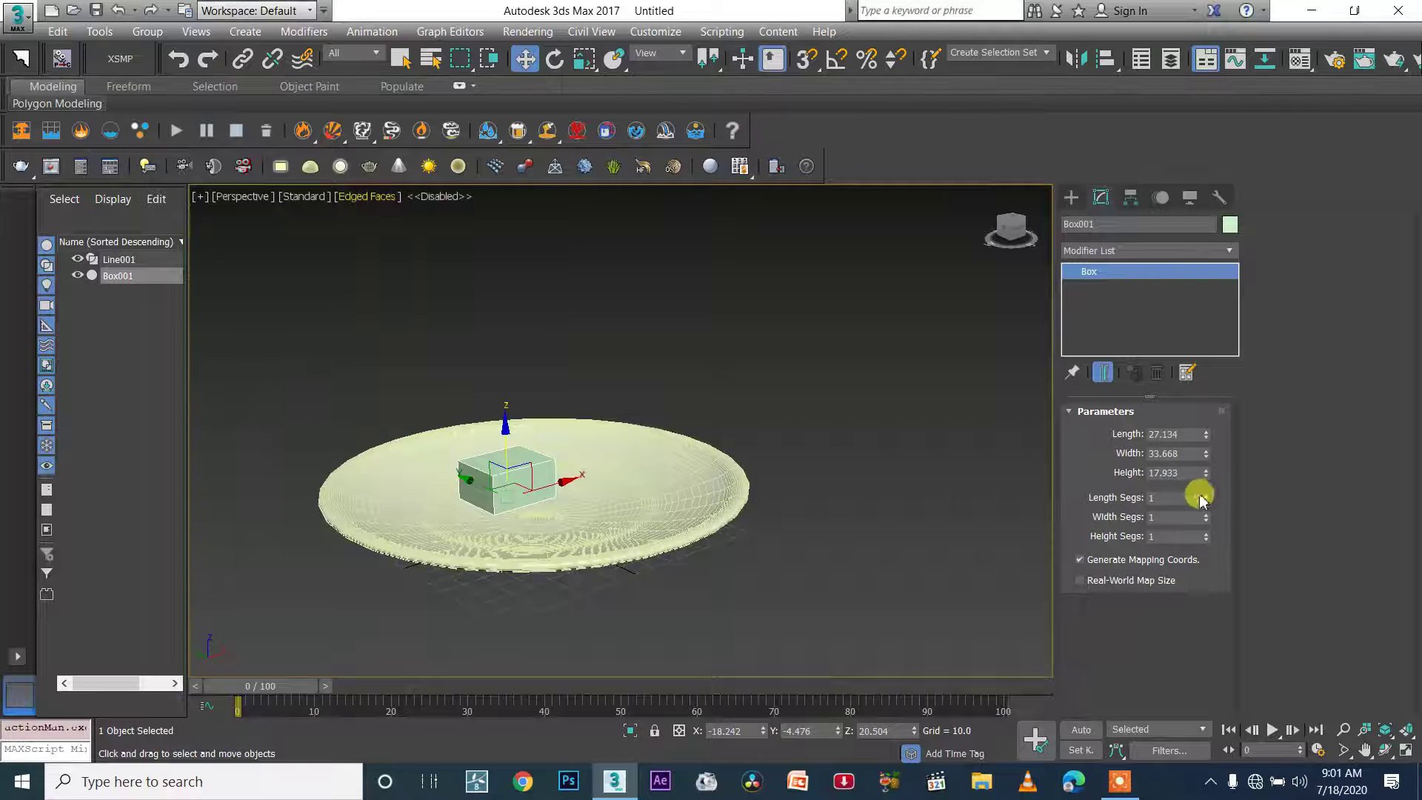
pyautogui.moveTo(1206, 497)
pyautogui.mouseDown()
pyautogui.moveTo(1201, 456)
pyautogui.moveTo(1212, 525)
pyautogui.mouseUp()
pyautogui.scroll(5, 539, 486)
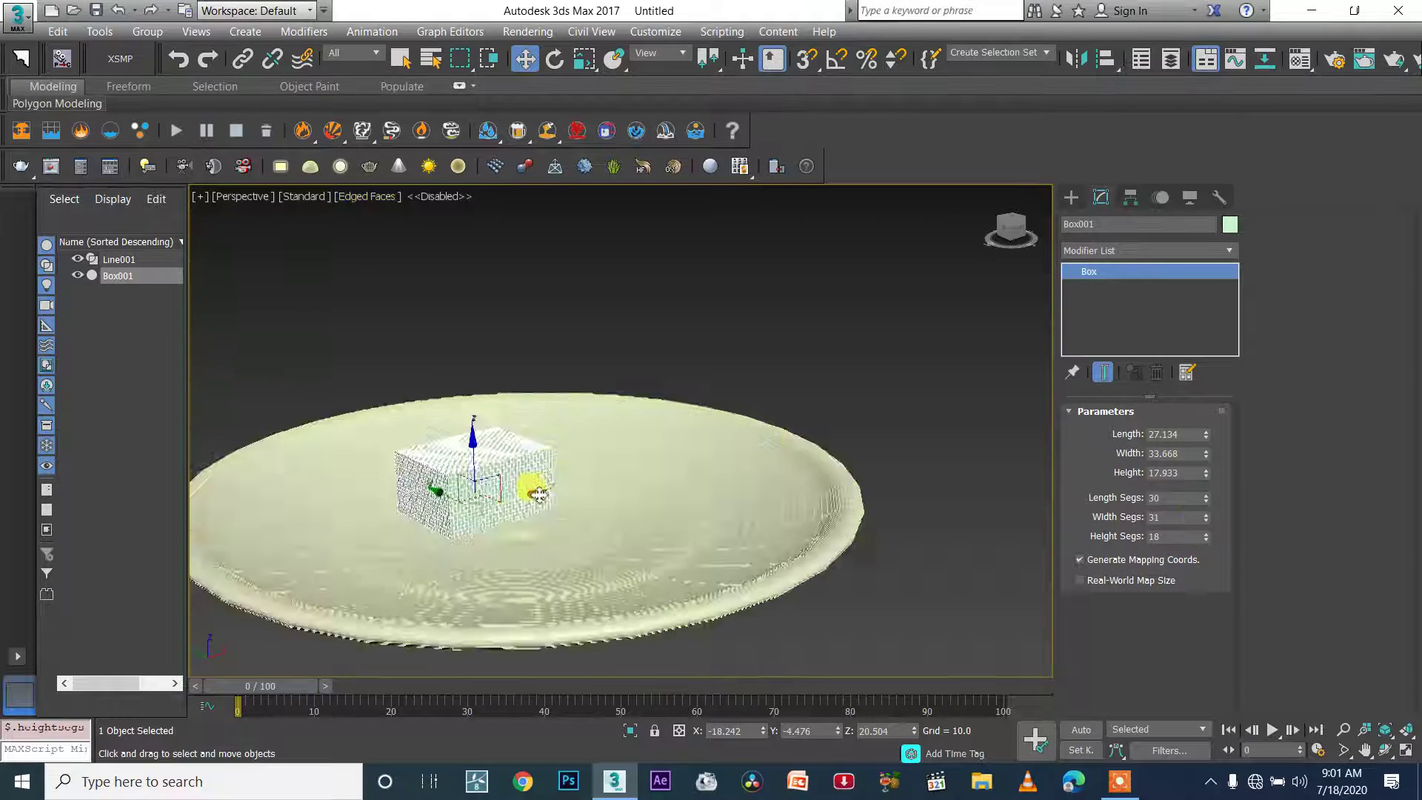
pyautogui.scroll(-4, 476, 380)
pyautogui.scroll(4, 644, 358)
# Step: Apply a Noise modifier to the box with seed 37 and scale 167
pyautogui.click(1123, 255)
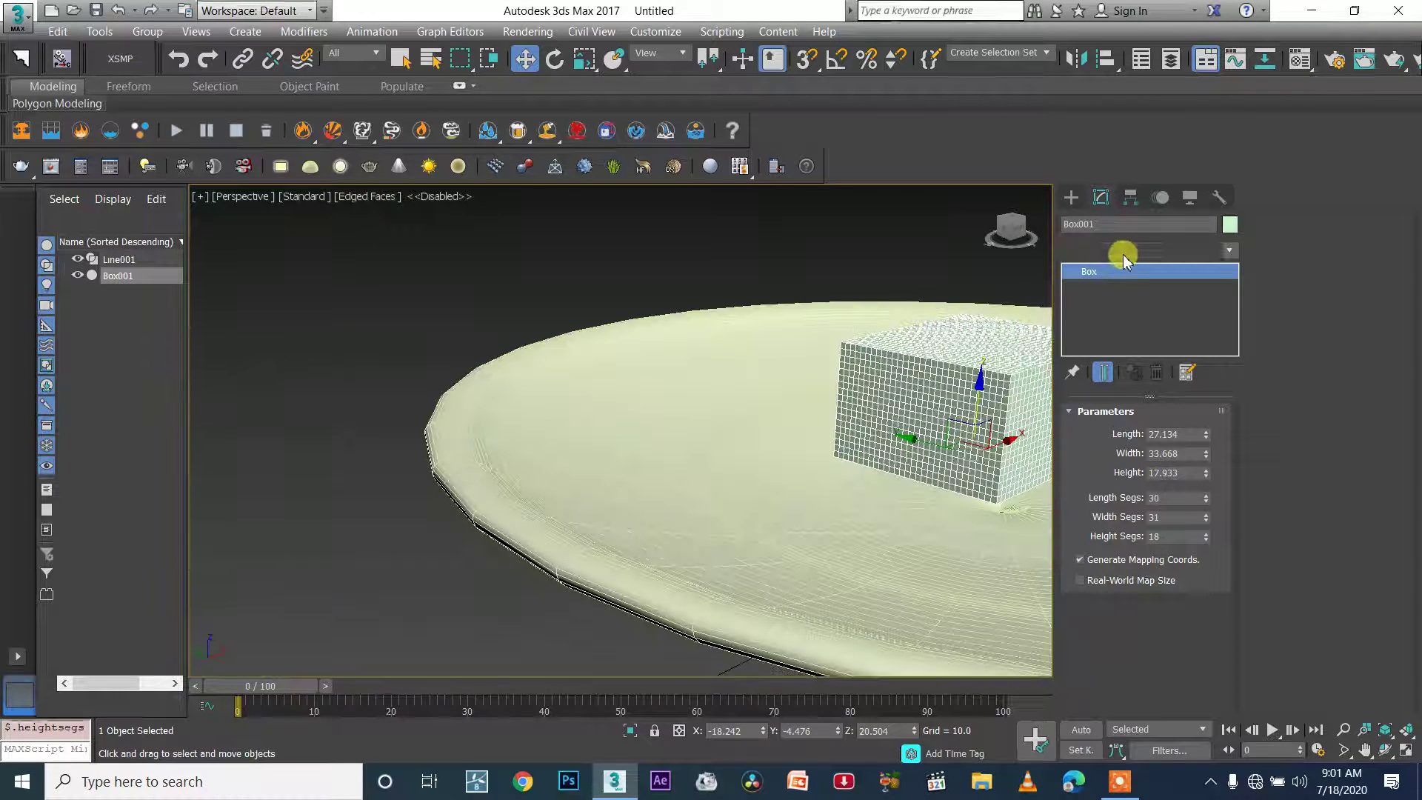
pyautogui.press('n')
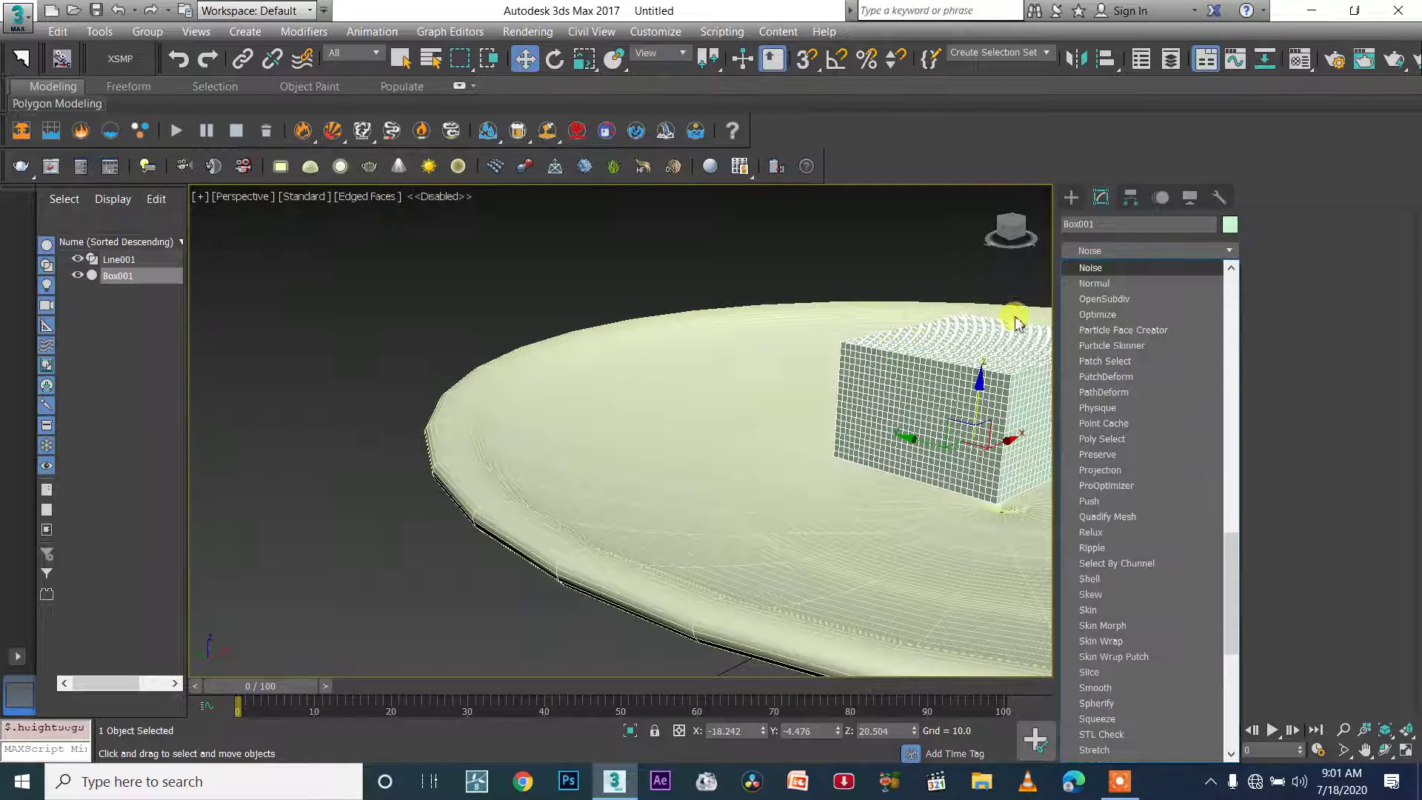
pyautogui.click(1089, 268)
pyautogui.press('z')
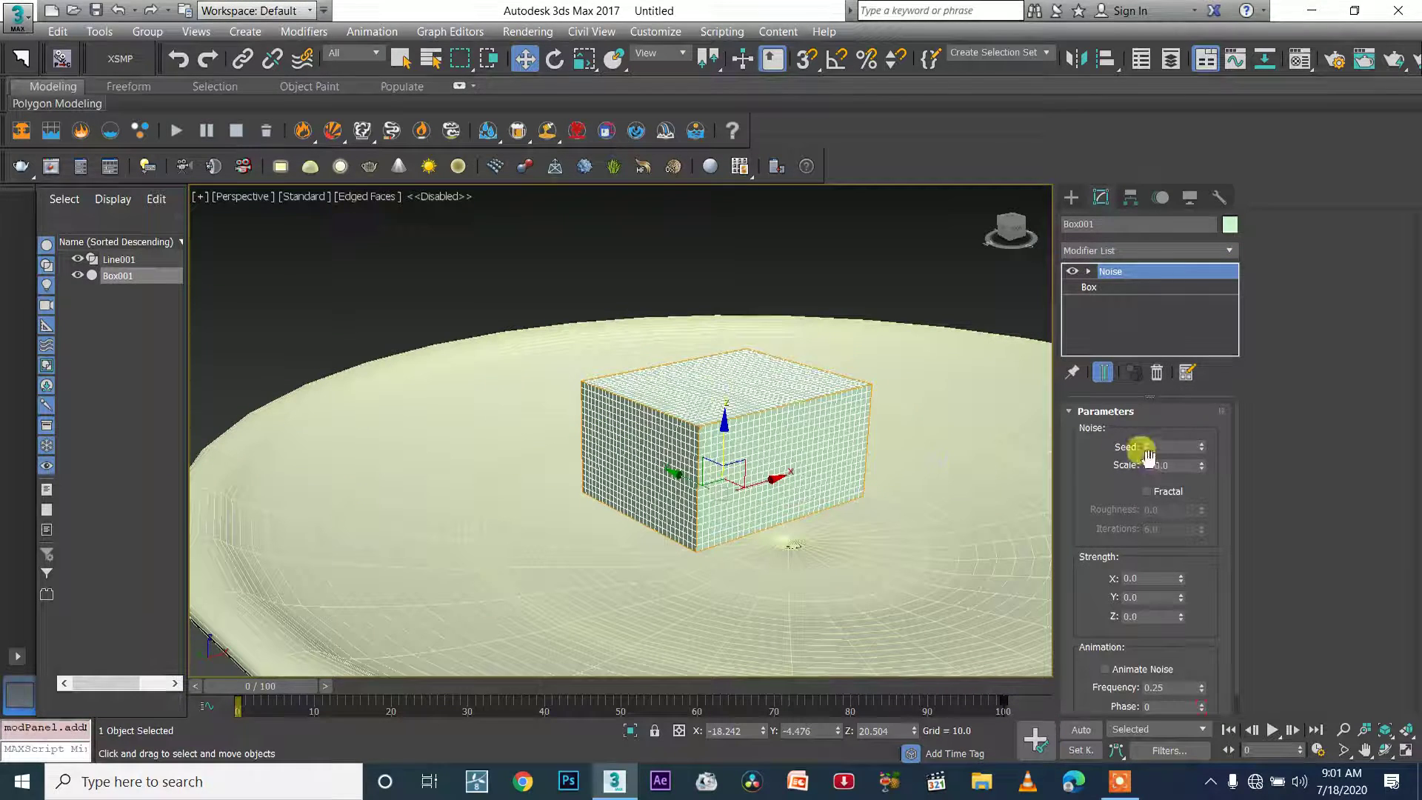
pyautogui.moveTo(1203, 444); pyautogui.dragTo(1204, 417)
pyautogui.moveTo(1202, 471); pyautogui.dragTo(1203, 417)
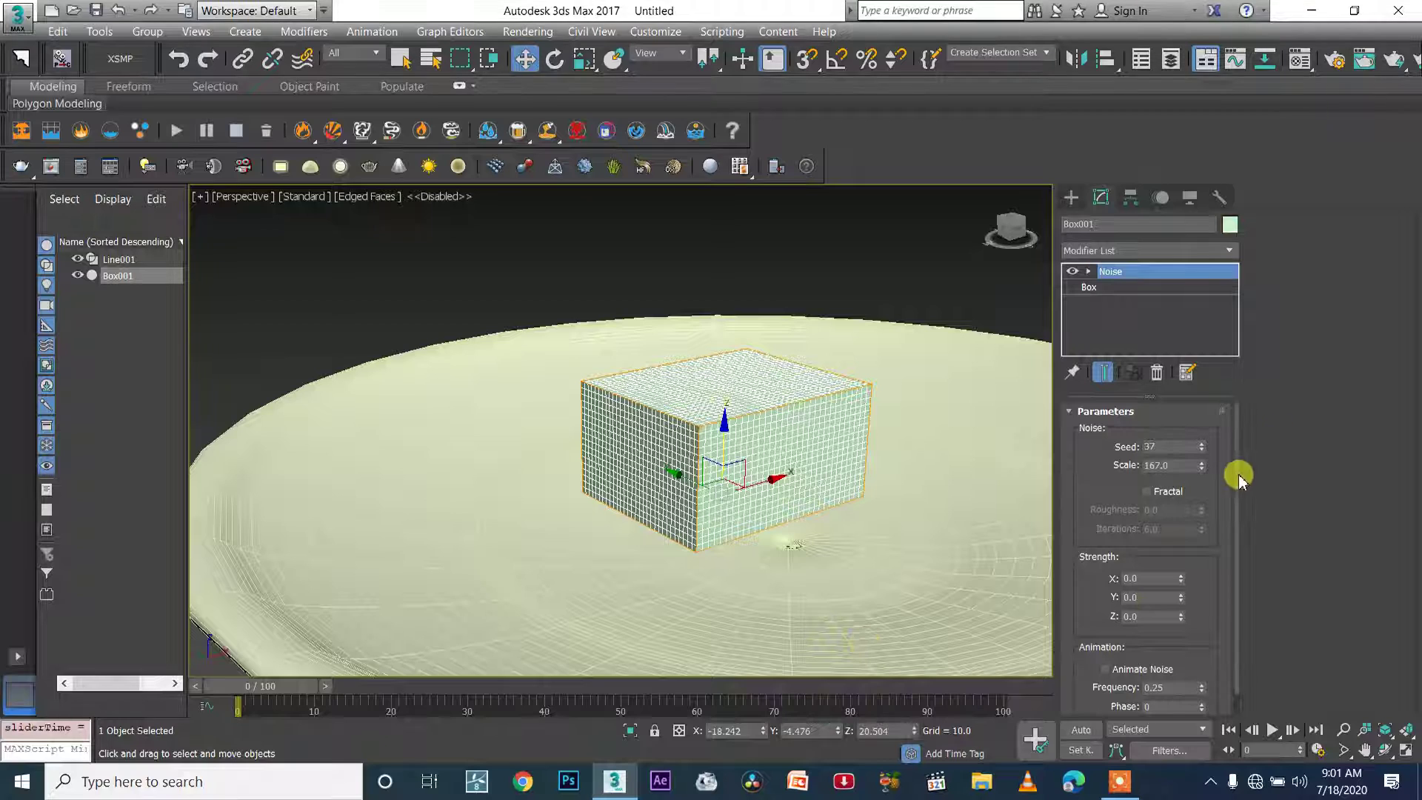
# Step: Try the box's Noise modifier with seed 66, scale 215.43 and strengths X 0.77, Y 0.47, Z 0.97, toggling Fractal to compare
pyautogui.scroll(-1, 1237, 511)
pyautogui.scroll(5, 1037, 562)
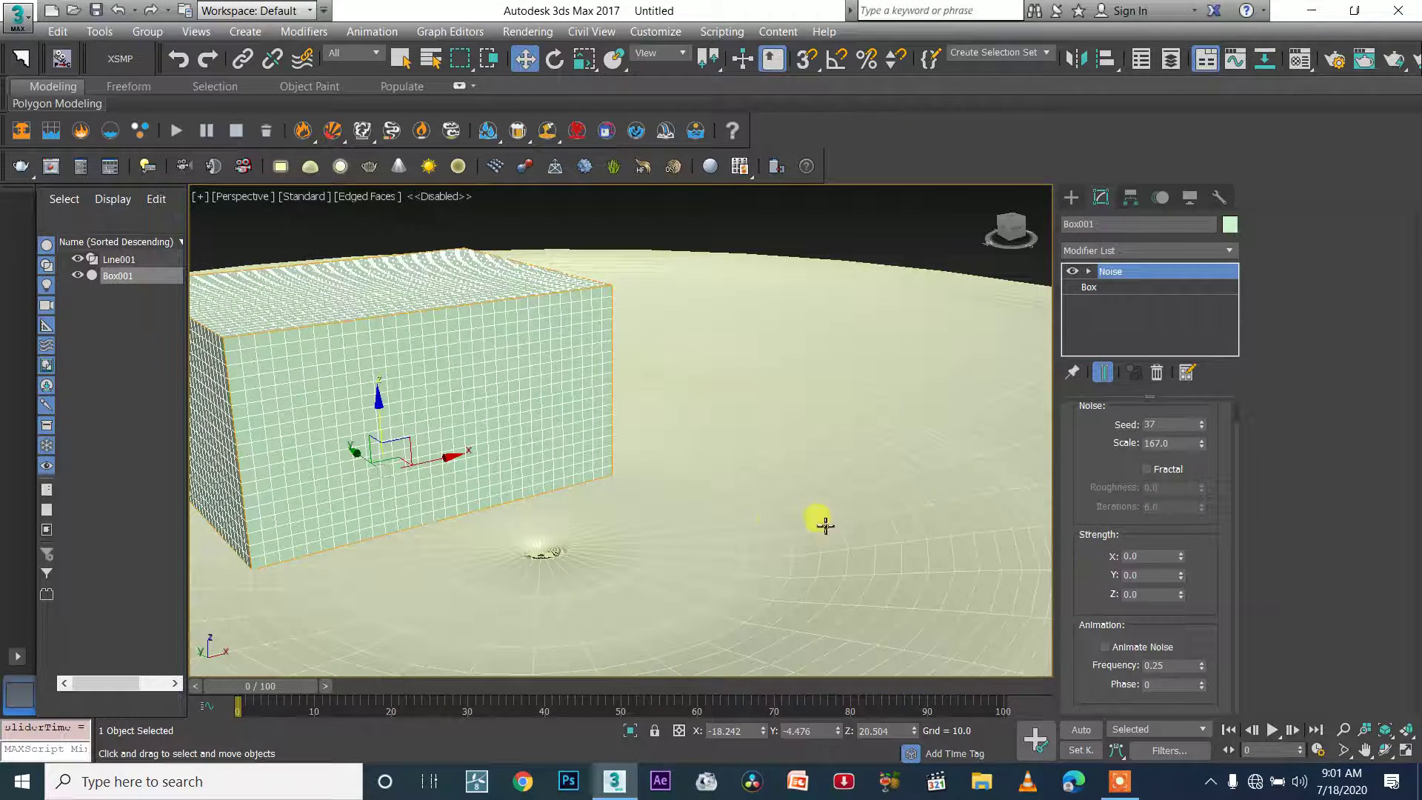
pyautogui.scroll(-5, 818, 520)
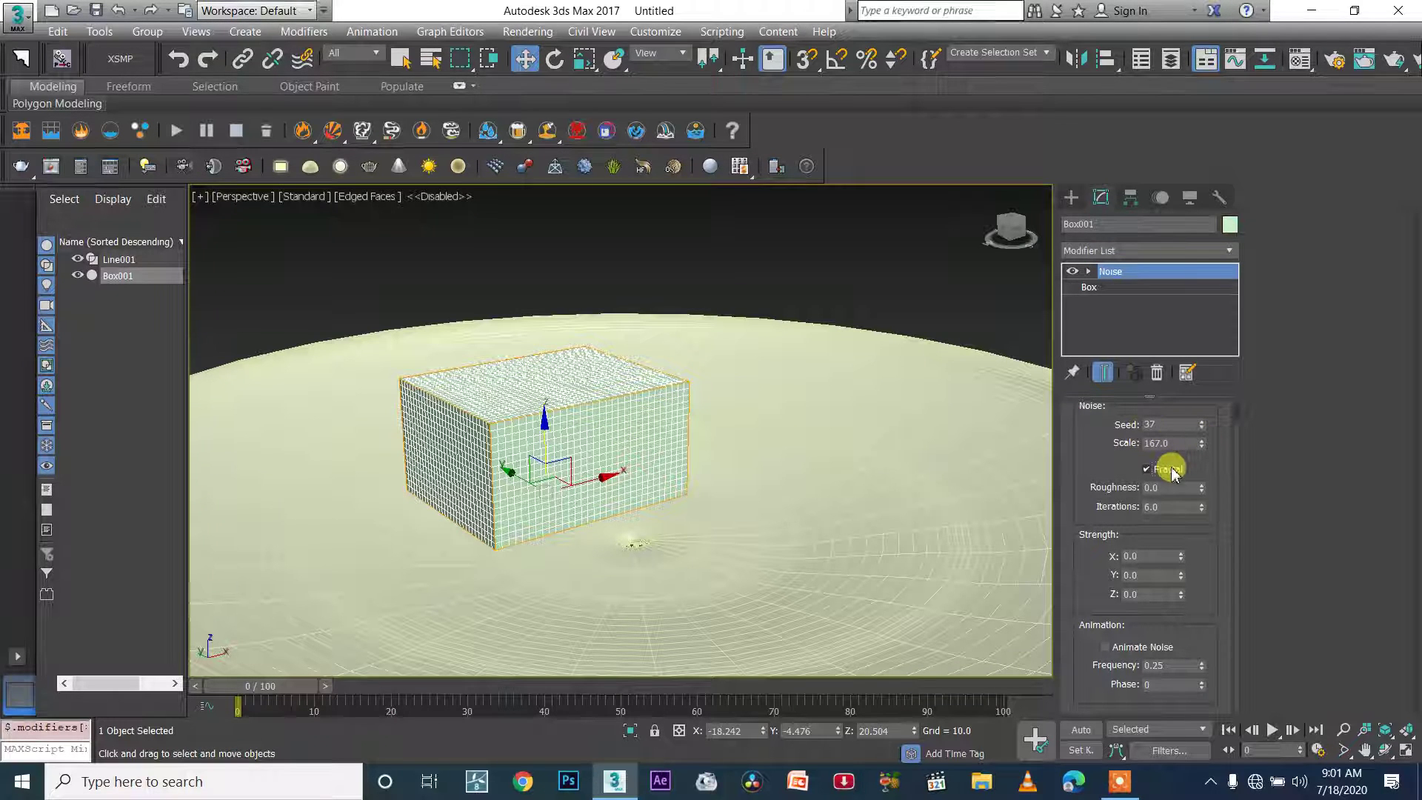
pyautogui.click(1146, 469)
pyautogui.moveTo(1179, 559); pyautogui.dragTo(1171, 492)
pyautogui.moveTo(1183, 587); pyautogui.dragTo(1193, 526)
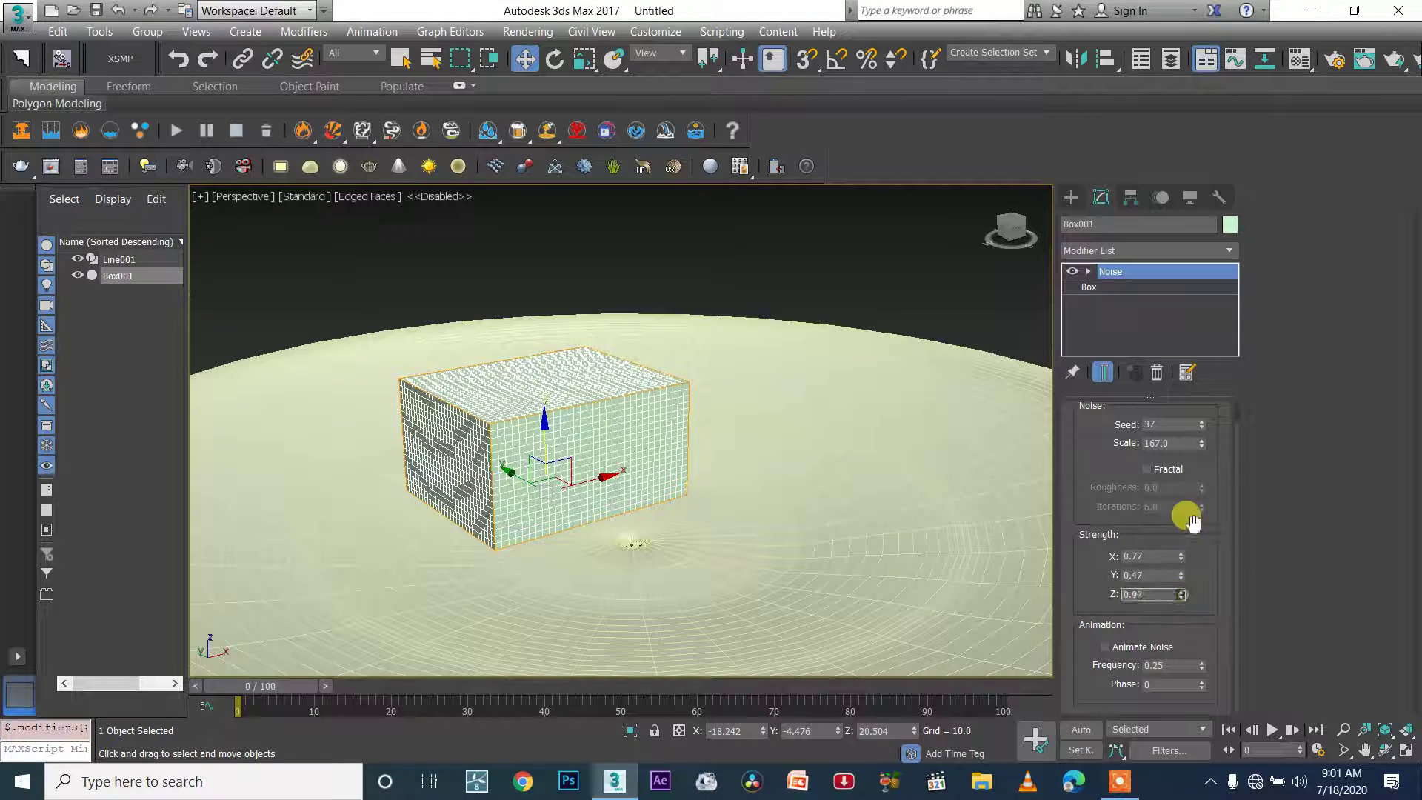
pyautogui.moveTo(1206, 428); pyautogui.dragTo(1184, 482)
pyautogui.click(1147, 469)
pyautogui.click(1170, 471)
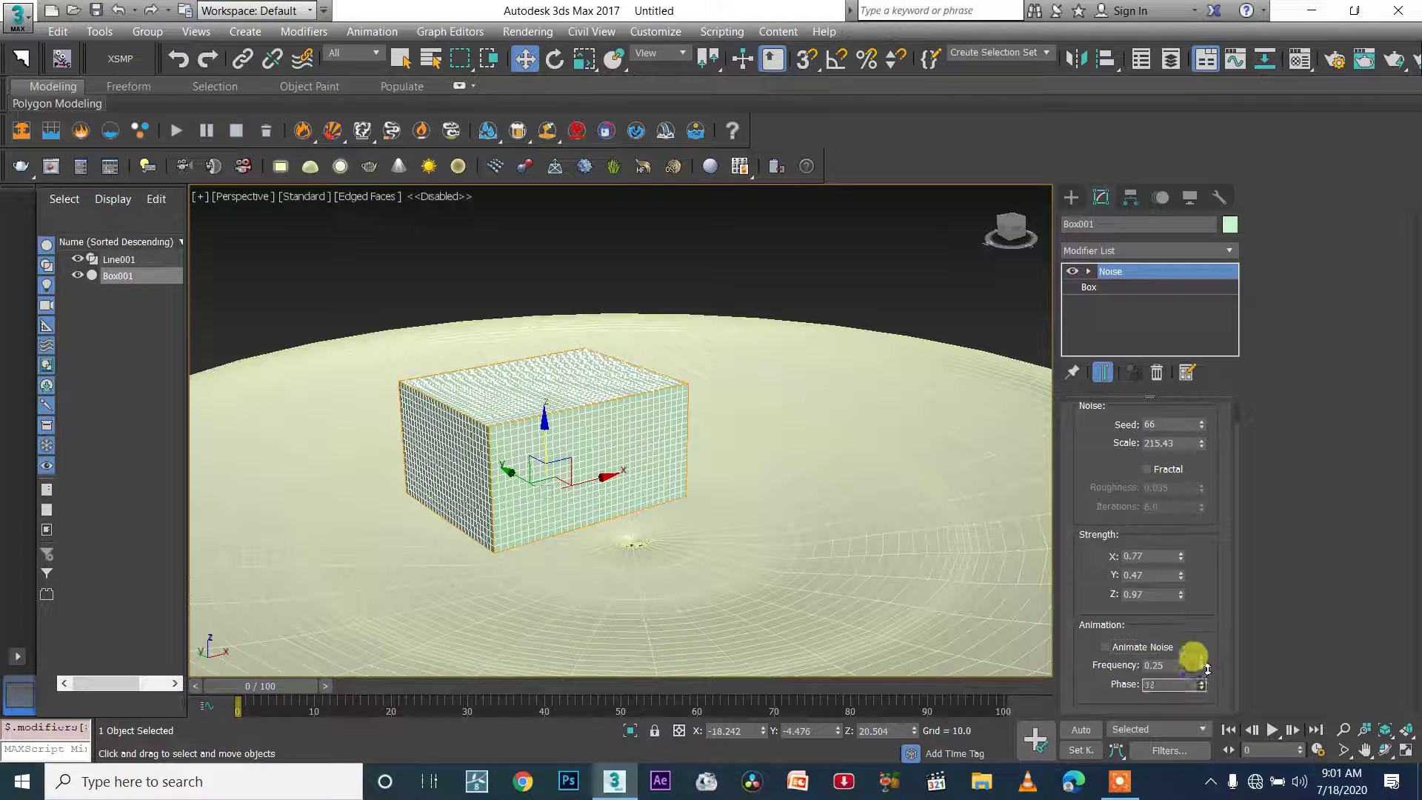
# Step: Try noise strength 10 on the X, Y and Z axes with seed 240
pyautogui.moveTo(1181, 559); pyautogui.dragTo(1162, 308)
pyautogui.write('10')
pyautogui.click(1129, 574)
pyautogui.write('10')
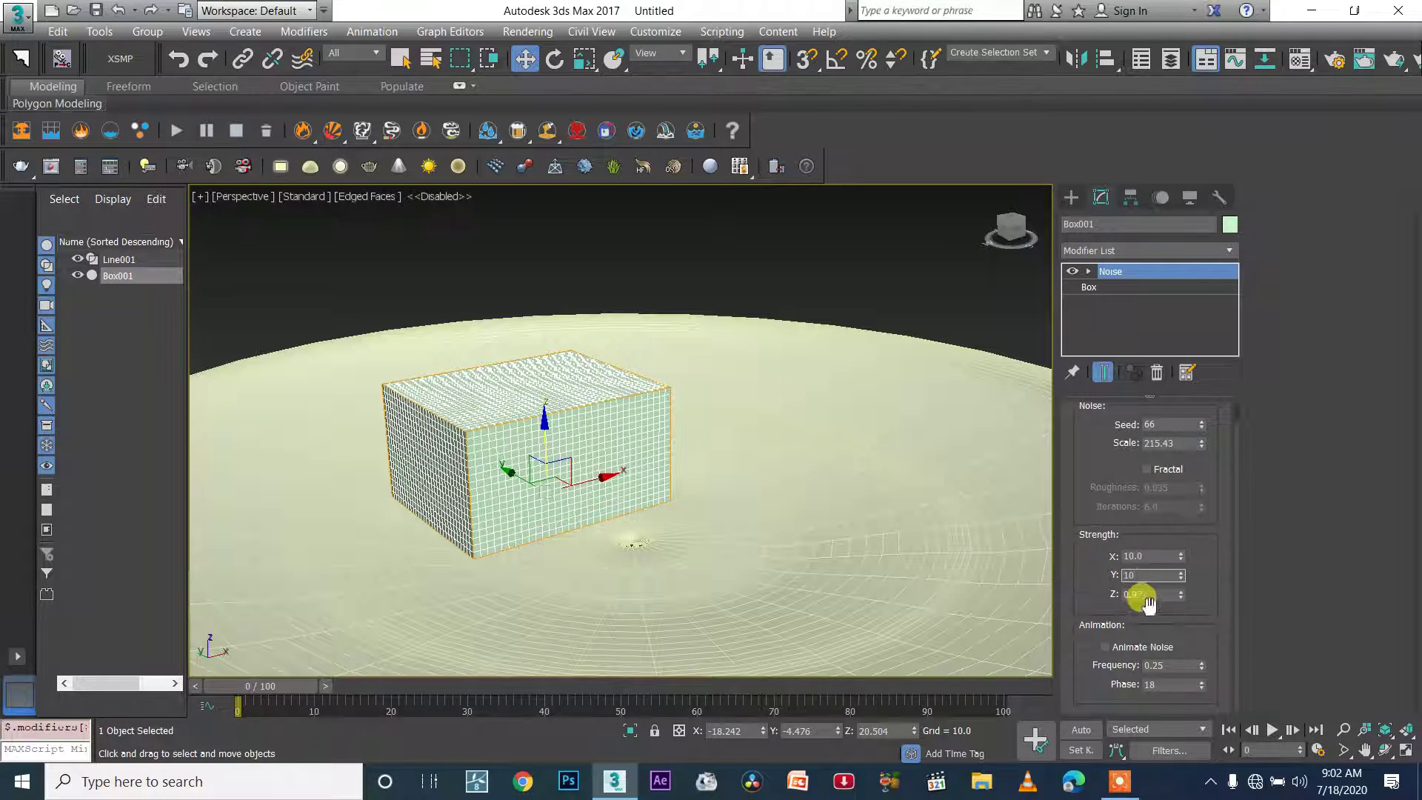
pyautogui.moveTo(1149, 604); pyautogui.dragTo(1150, 614)
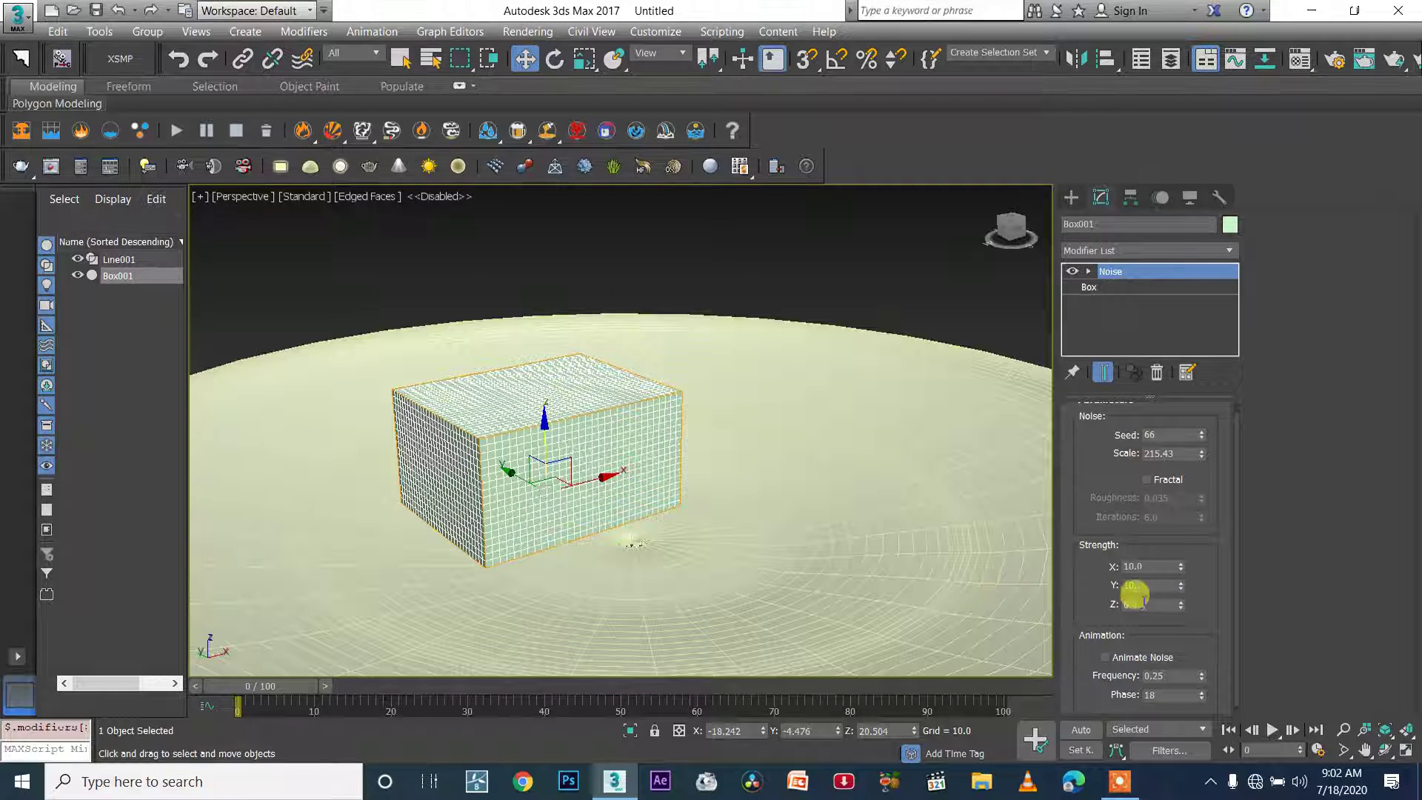
pyautogui.write('10')
pyautogui.press('Return')
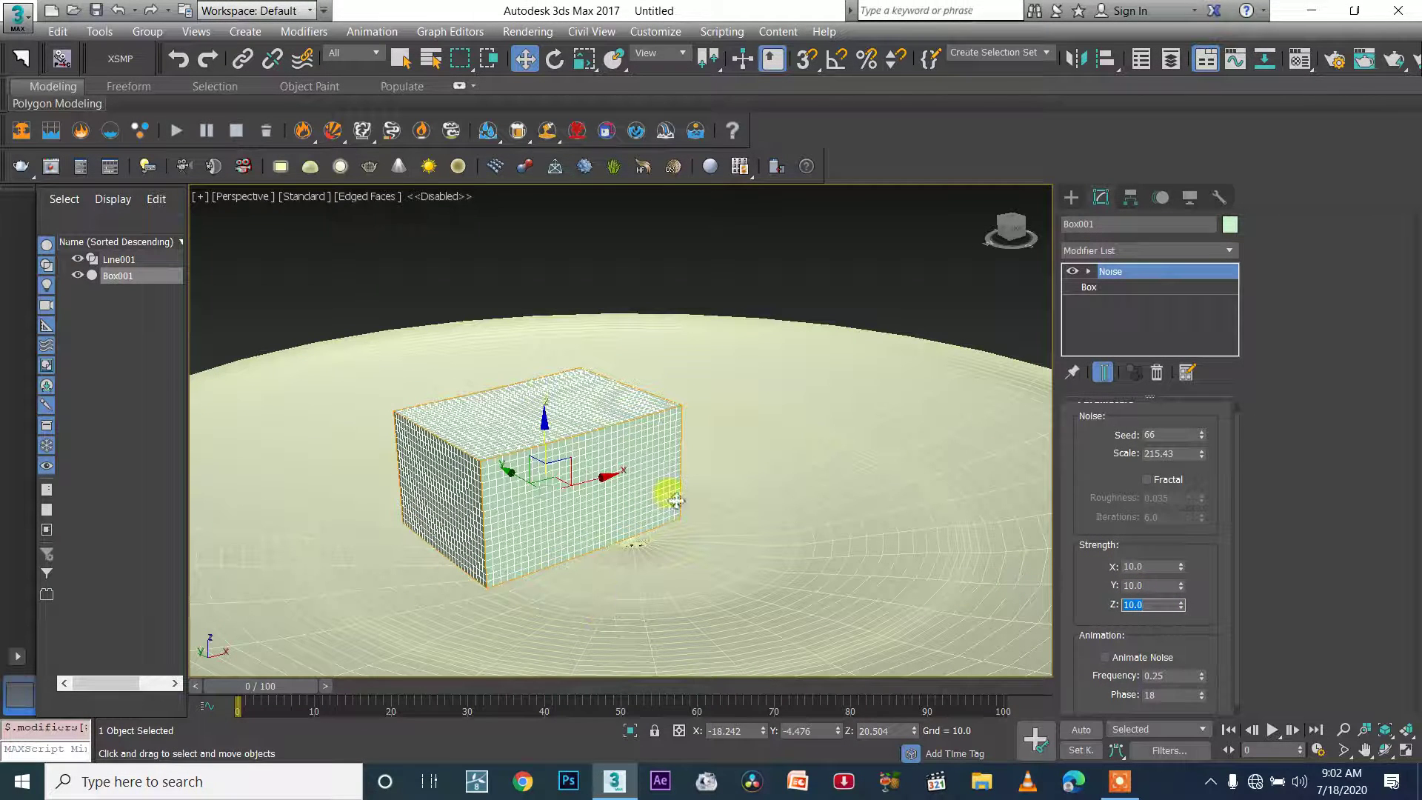
pyautogui.moveTo(1190, 435); pyautogui.dragTo(1221, 376)
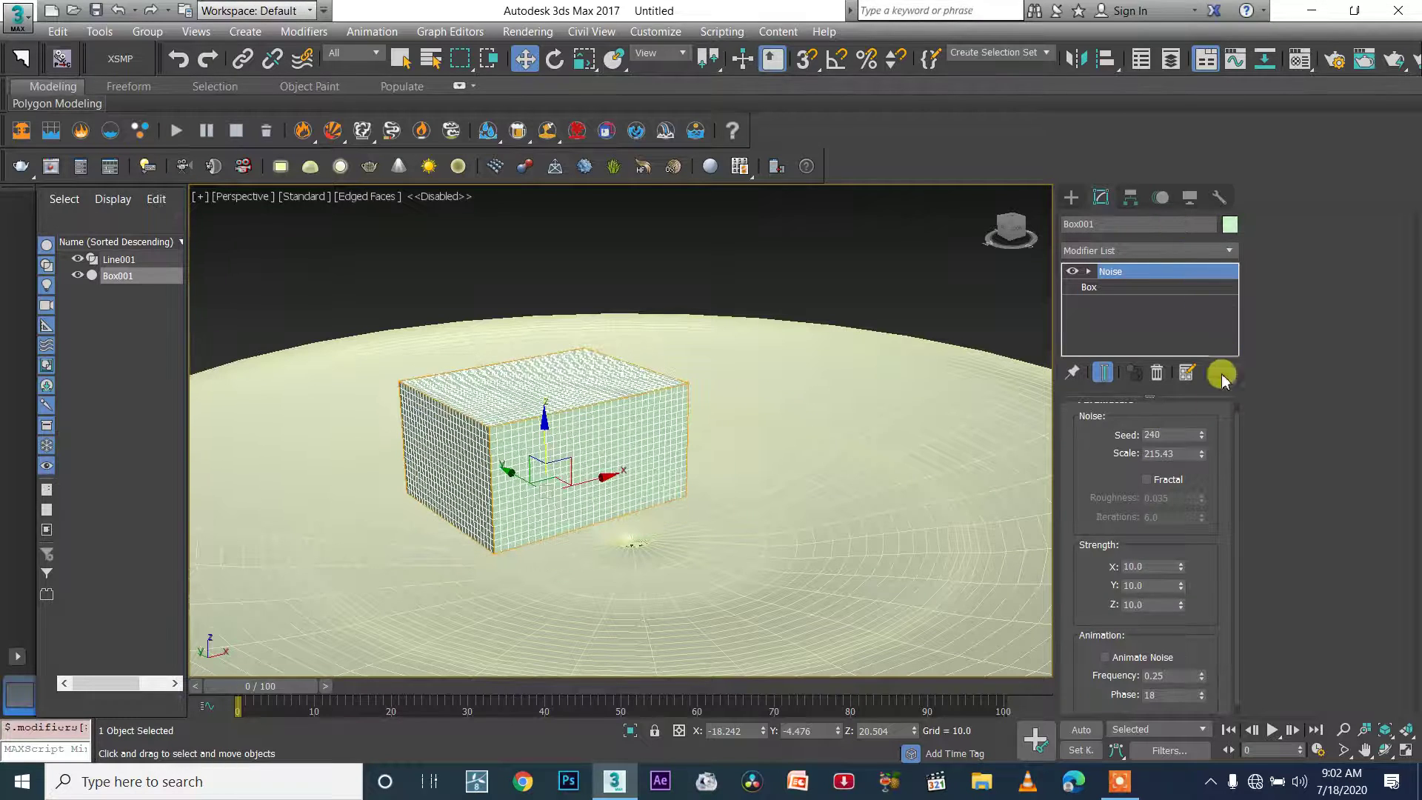
pyautogui.moveTo(1200, 482); pyautogui.dragTo(1148, 545)
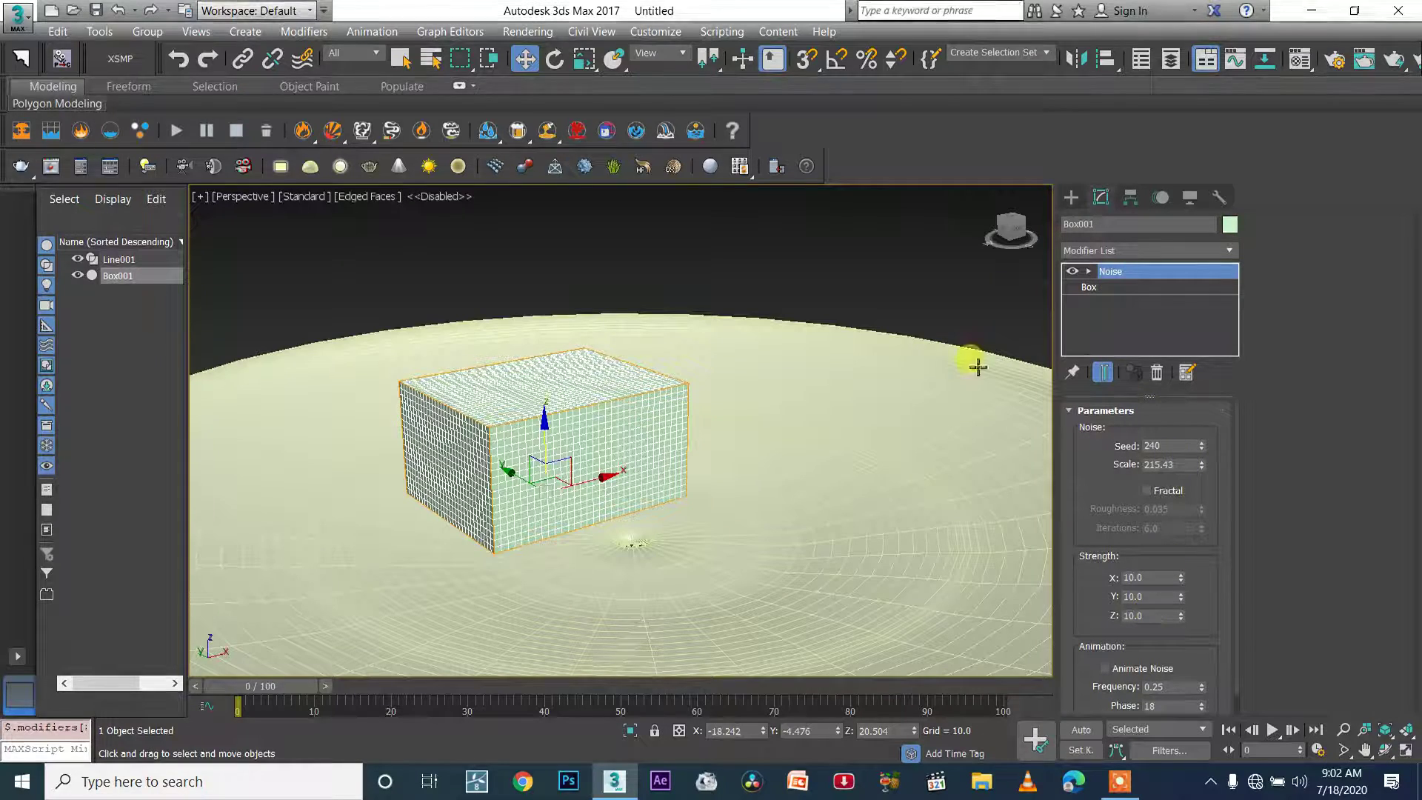
pyautogui.keyDown('alt'); pyautogui.moveTo(675, 469); pyautogui.dragTo(651, 454, button='middle'); pyautogui.keyUp('alt')
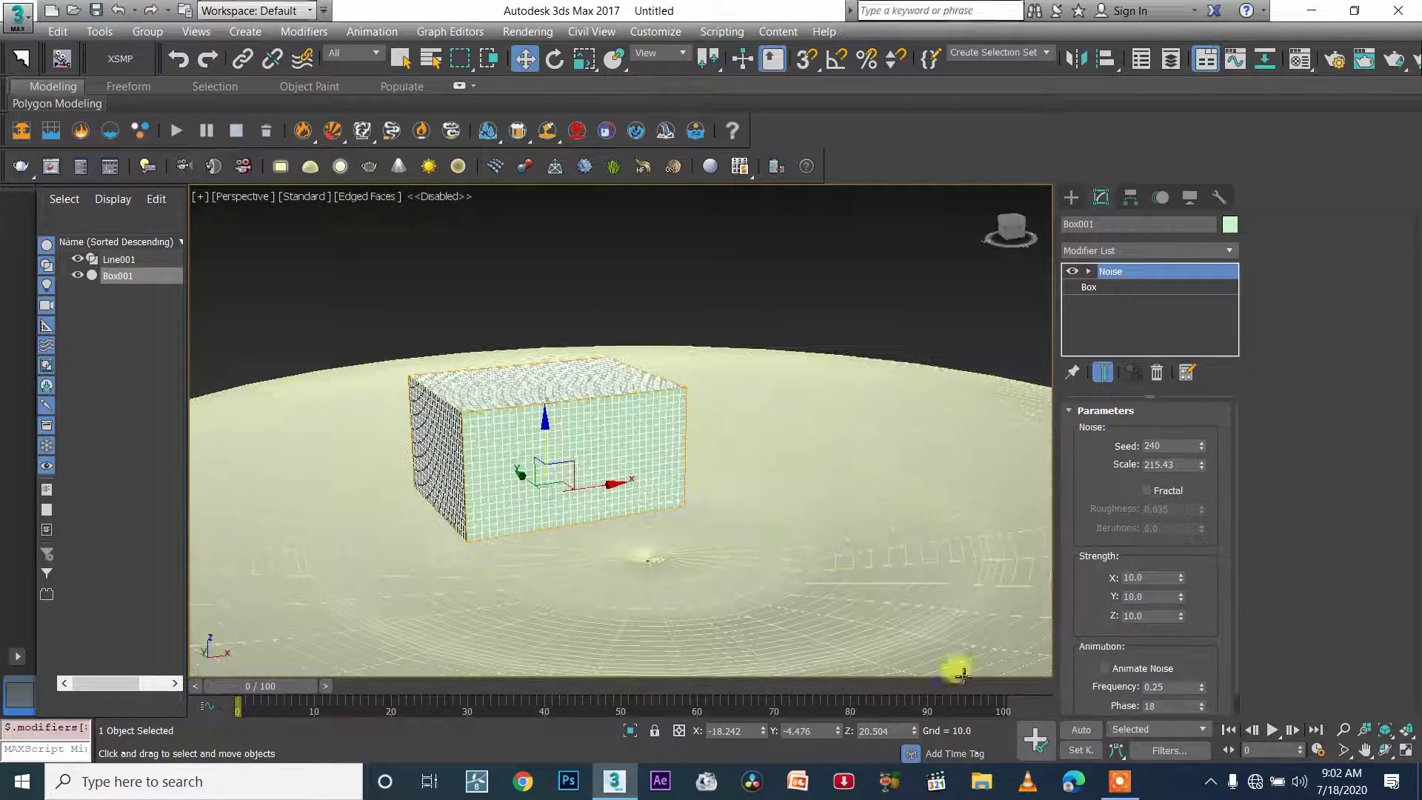
pyautogui.click(1109, 785)
pyautogui.click(952, 763)
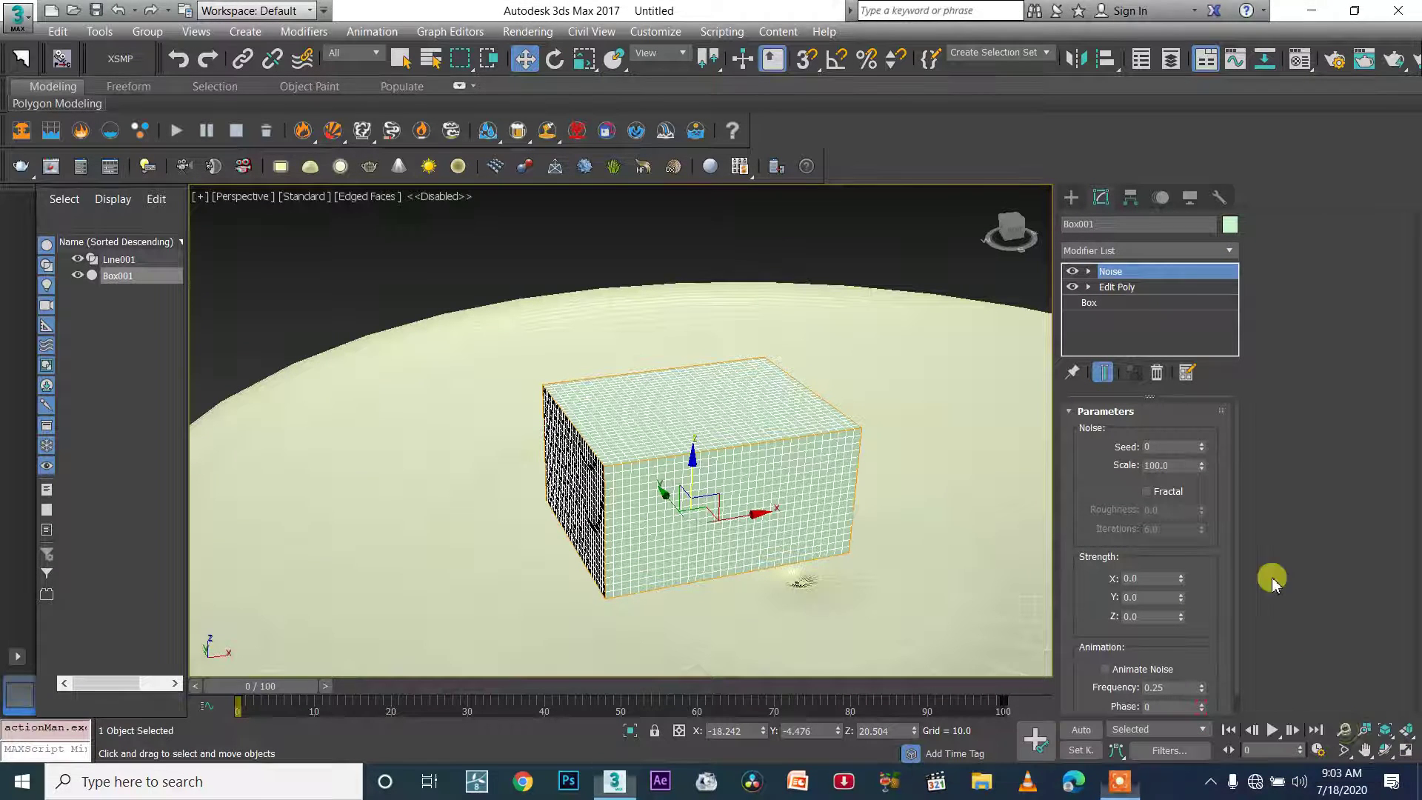
# Step: Set the Noise modifier above Edit Poly to seed 115, scale 49 and strength 5 on X, Y and Z
pyautogui.click(1201, 444)
pyautogui.moveTo(1201, 446); pyautogui.dragTo(1193, 375)
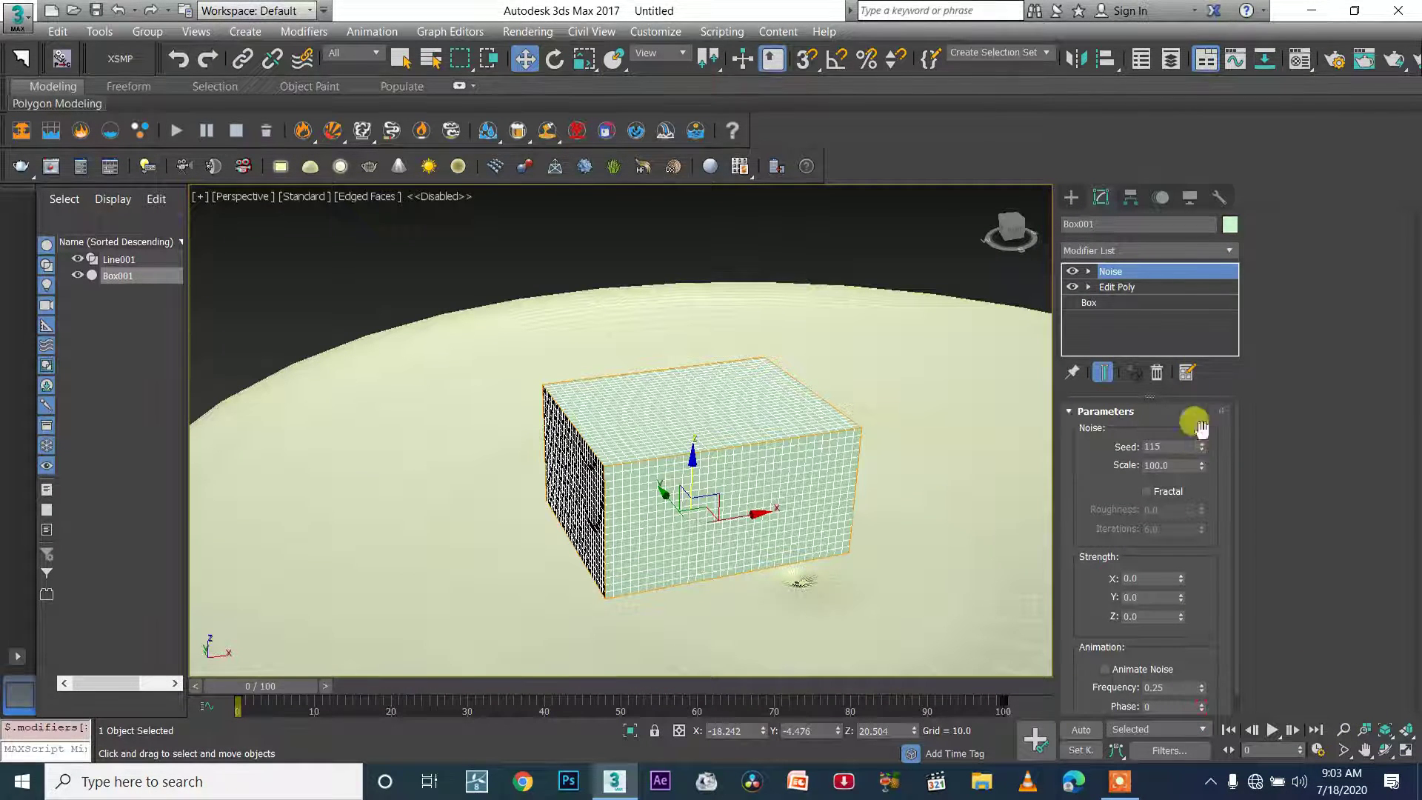
pyautogui.moveTo(1202, 464); pyautogui.dragTo(1205, 499)
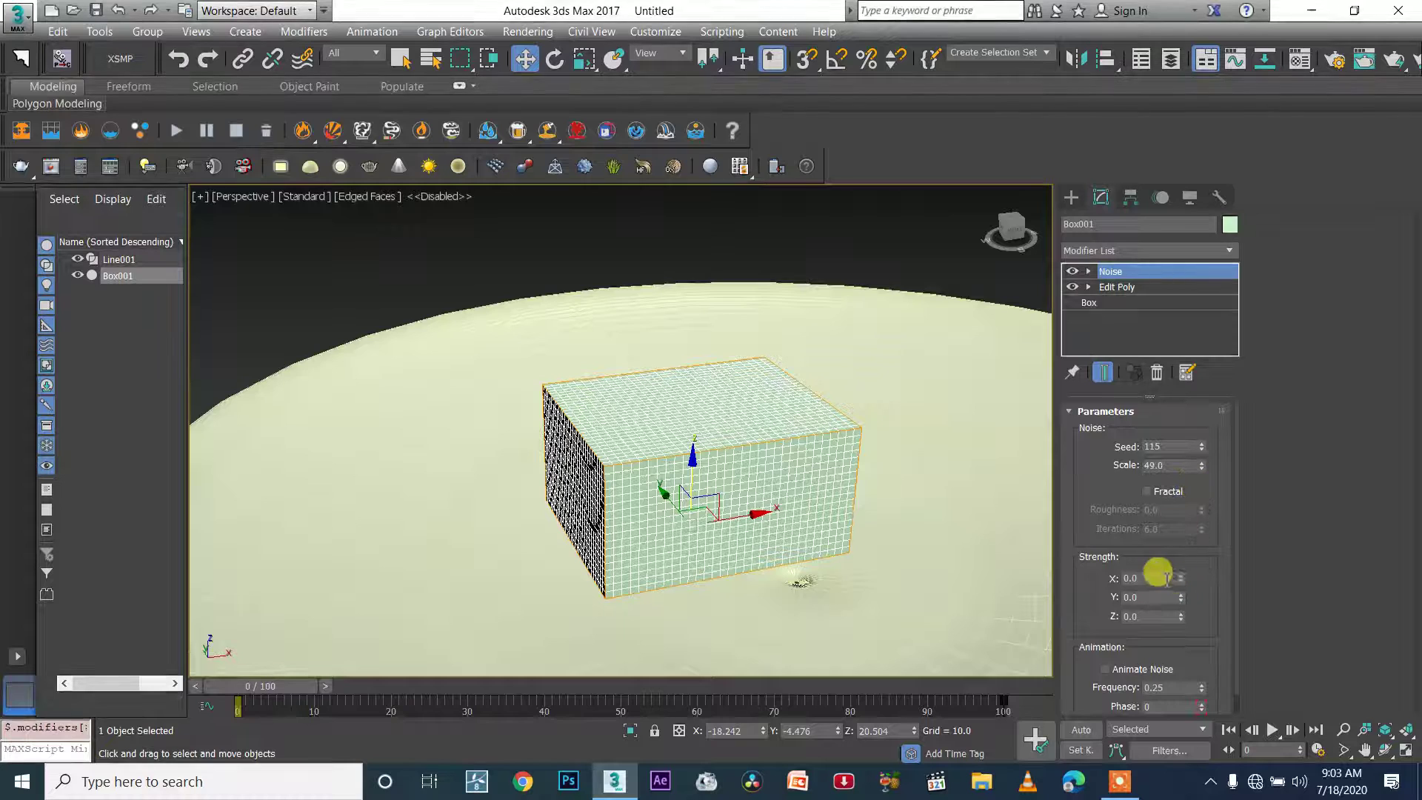
pyautogui.write('5')
pyautogui.moveTo(1142, 597); pyautogui.dragTo(1015, 602)
pyautogui.write('5')
pyautogui.moveTo(1145, 615); pyautogui.dragTo(1021, 616)
pyautogui.write('5')
pyautogui.press('Return')
pyautogui.keyDown('alt'); pyautogui.moveTo(726, 527); pyautogui.dragTo(800, 463, button='middle'); pyautogui.keyUp('alt')
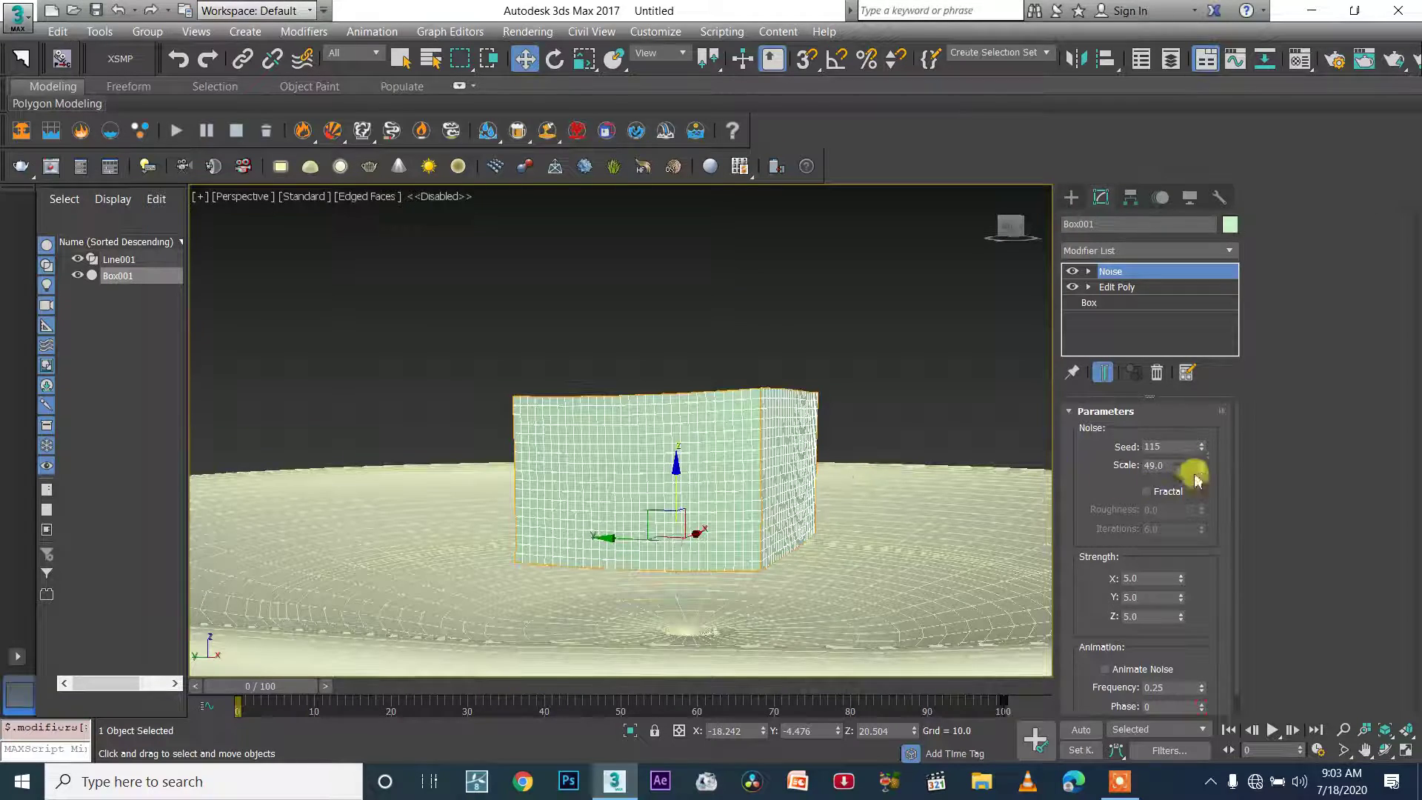
# Step: Reduce the noise scale to about 25.8 for a stronger deformation of the box
pyautogui.moveTo(1199, 469); pyautogui.dragTo(1194, 522)
pyautogui.keyDown('alt'); pyautogui.moveTo(962, 540); pyautogui.dragTo(933, 548, button='middle'); pyautogui.keyUp('alt')
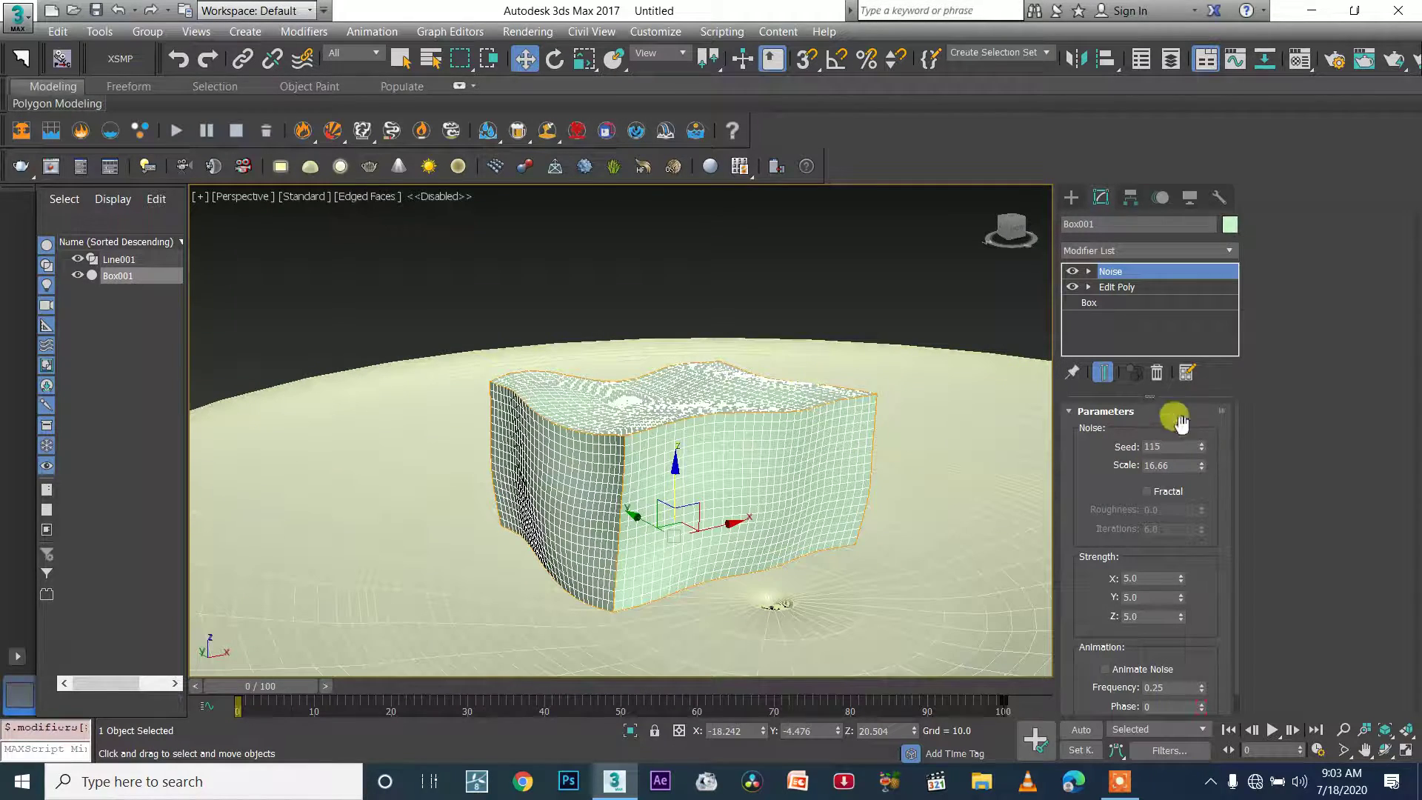
pyautogui.moveTo(1201, 465); pyautogui.dragTo(1205, 408)
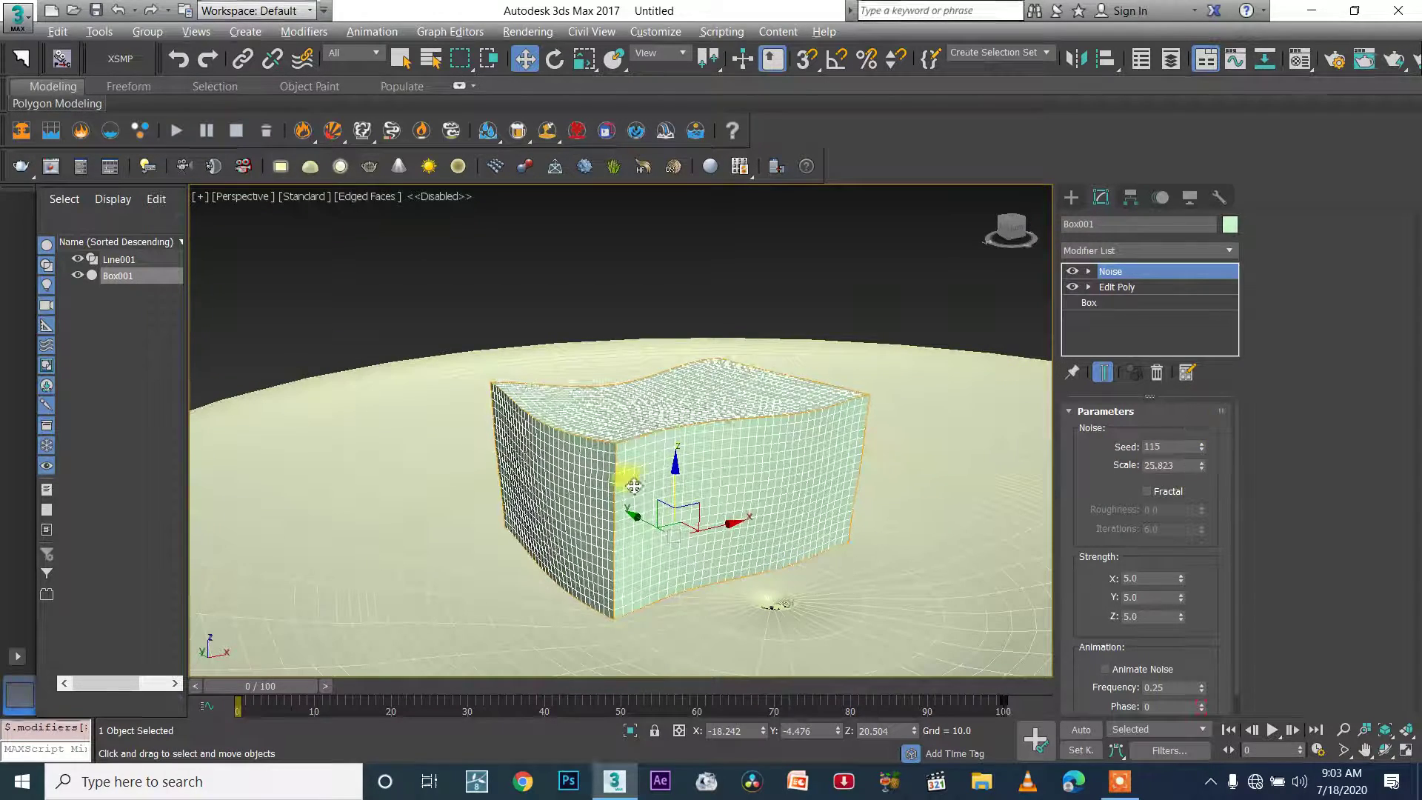
pyautogui.keyDown('alt'); pyautogui.moveTo(634, 486); pyautogui.dragTo(592, 429, button='middle'); pyautogui.keyUp('alt')
# Step: Turn off the edged faces display in the perspective view and inspect the block on the plate
pyautogui.click(365, 196)
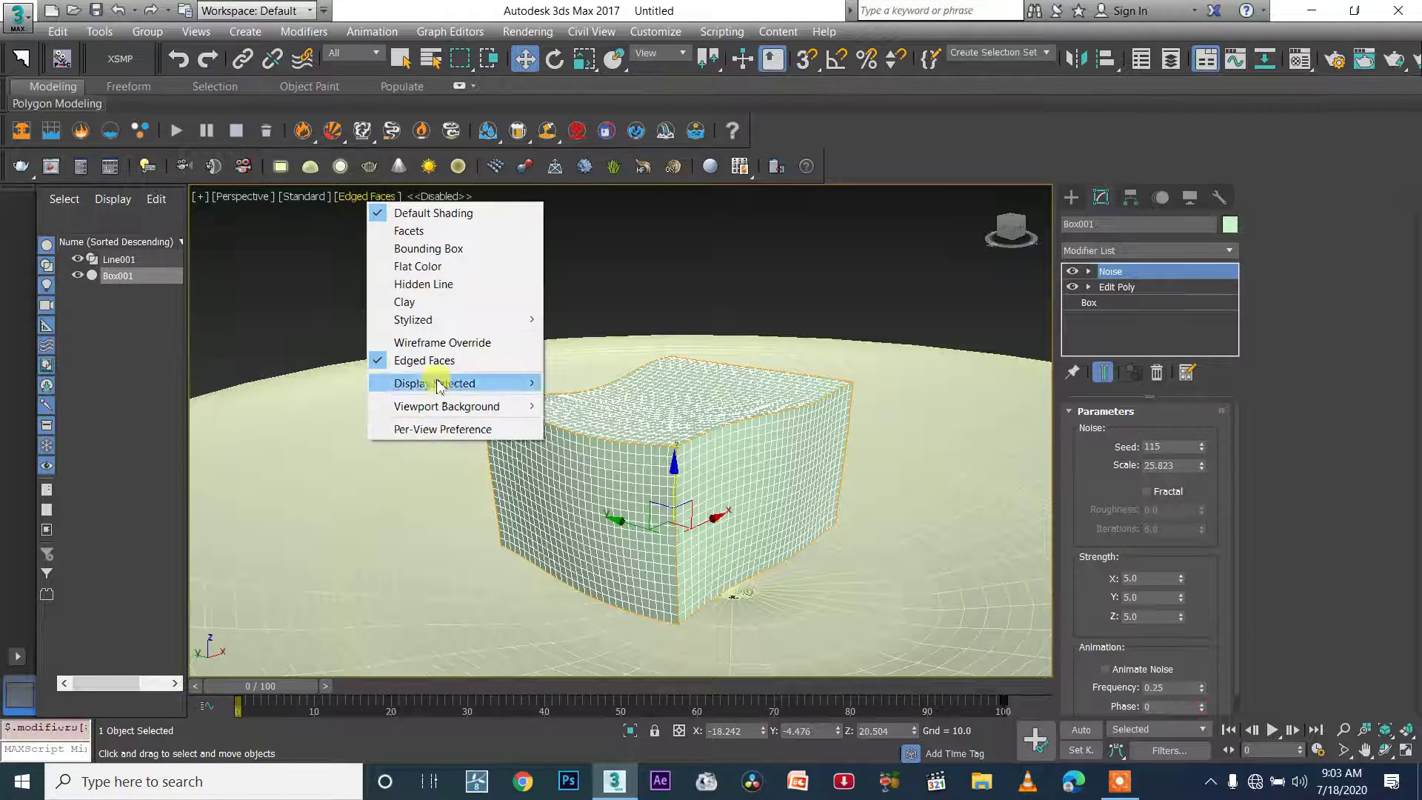
pyautogui.click(418, 359)
pyautogui.scroll(-6, 778, 533)
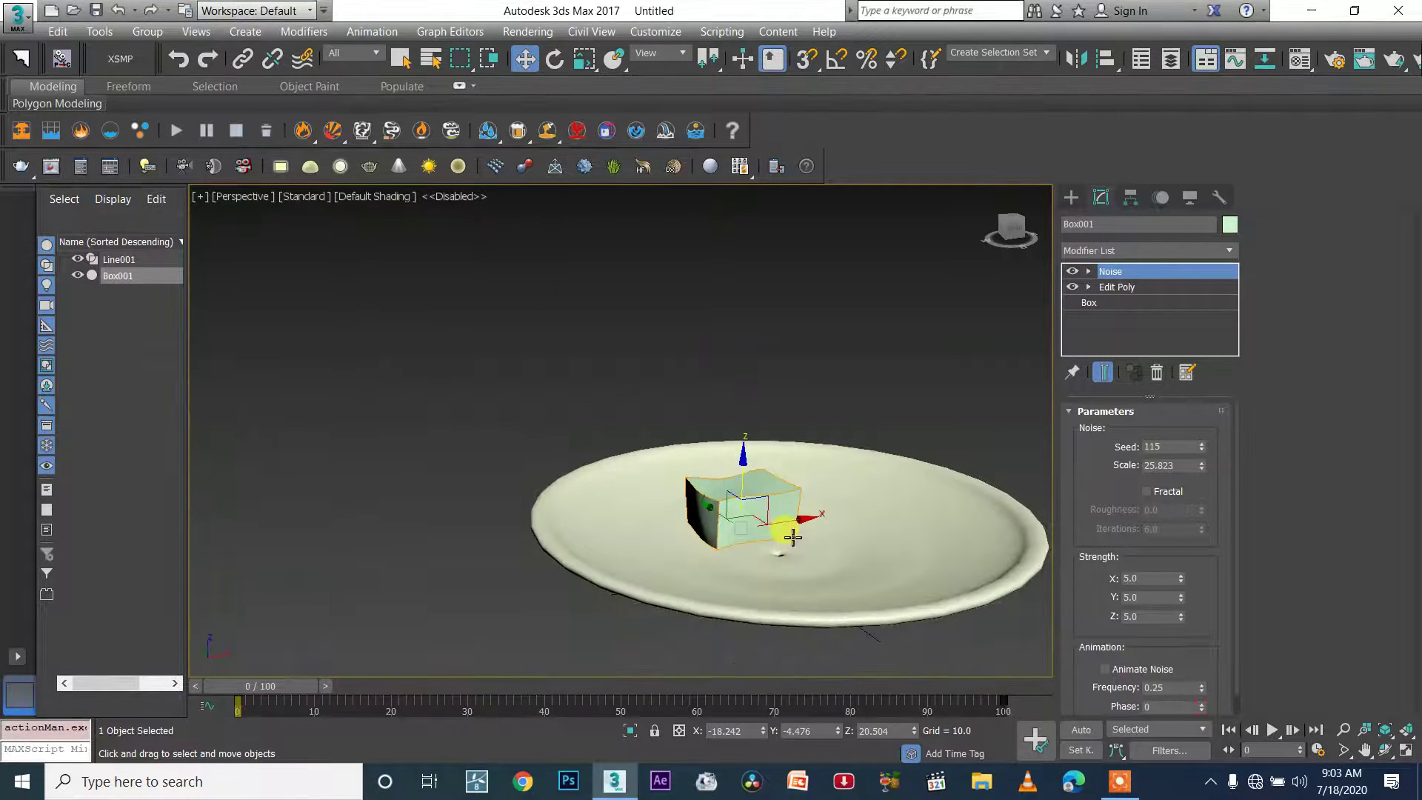
pyautogui.scroll(6, 793, 536)
pyautogui.scroll(-2, 777, 527)
pyautogui.moveTo(779, 525); pyautogui.dragTo(665, 486, button='middle')
pyautogui.scroll(-2, 598, 457)
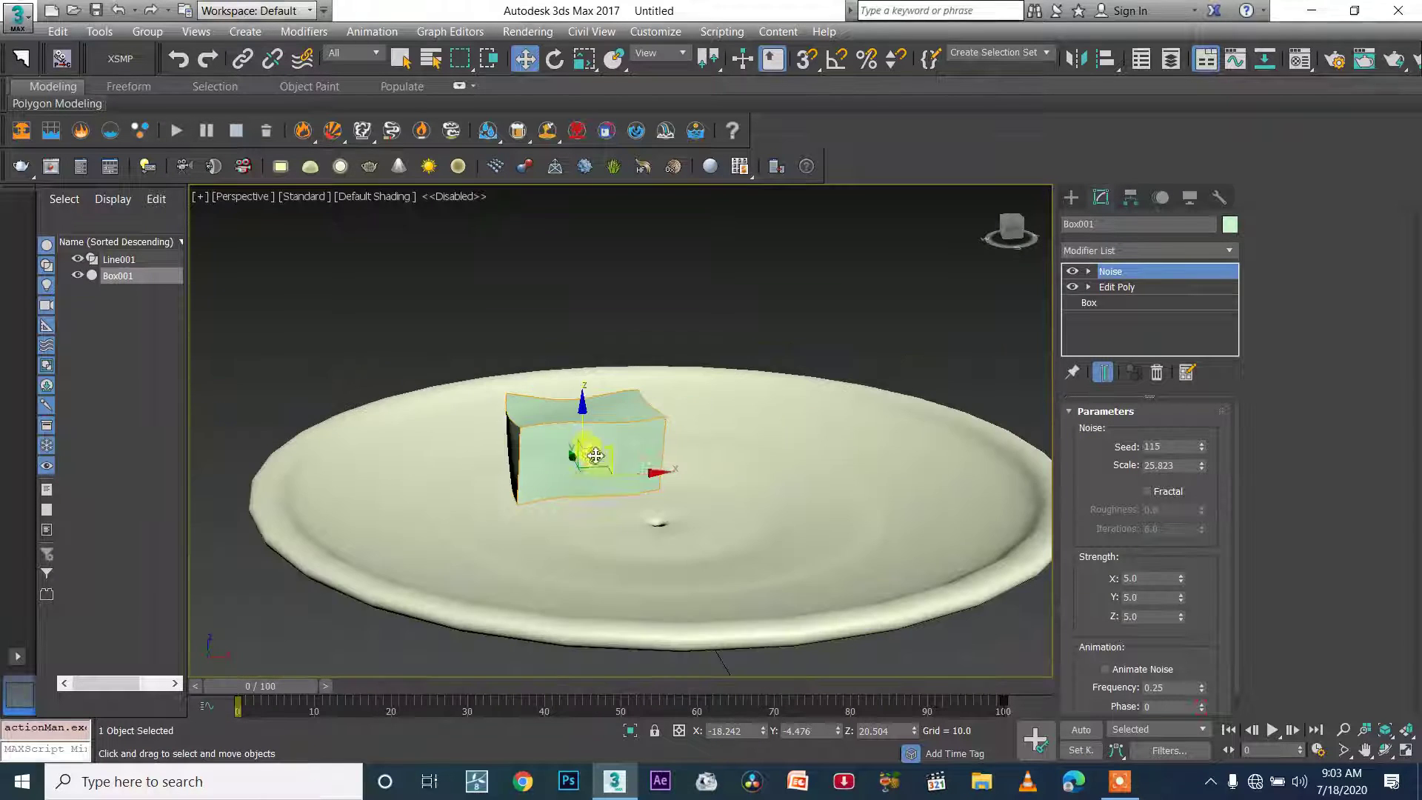
# Step: Scale up the deformed box and move it down onto the plate's centre, to about X 0.8, Y -4.5, Z 7.0
pyautogui.keyDown('alt'); pyautogui.moveTo(596, 457); pyautogui.dragTo(618, 457, button='middle'); pyautogui.keyUp('alt')
pyautogui.press('e')
pyautogui.press('r')
pyautogui.moveTo(596, 457); pyautogui.dragTo(691, 500)
pyautogui.press('w')
pyautogui.keyDown('alt'); pyautogui.moveTo(692, 500); pyautogui.dragTo(912, 497, button='middle'); pyautogui.keyUp('alt')
pyautogui.moveTo(651, 449)
pyautogui.mouseDown()
pyautogui.moveTo(645, 492)
pyautogui.moveTo(651, 464)
pyautogui.mouseUp()
pyautogui.keyDown('alt'); pyautogui.moveTo(651, 463); pyautogui.dragTo(847, 476, button='middle'); pyautogui.keyUp('alt')
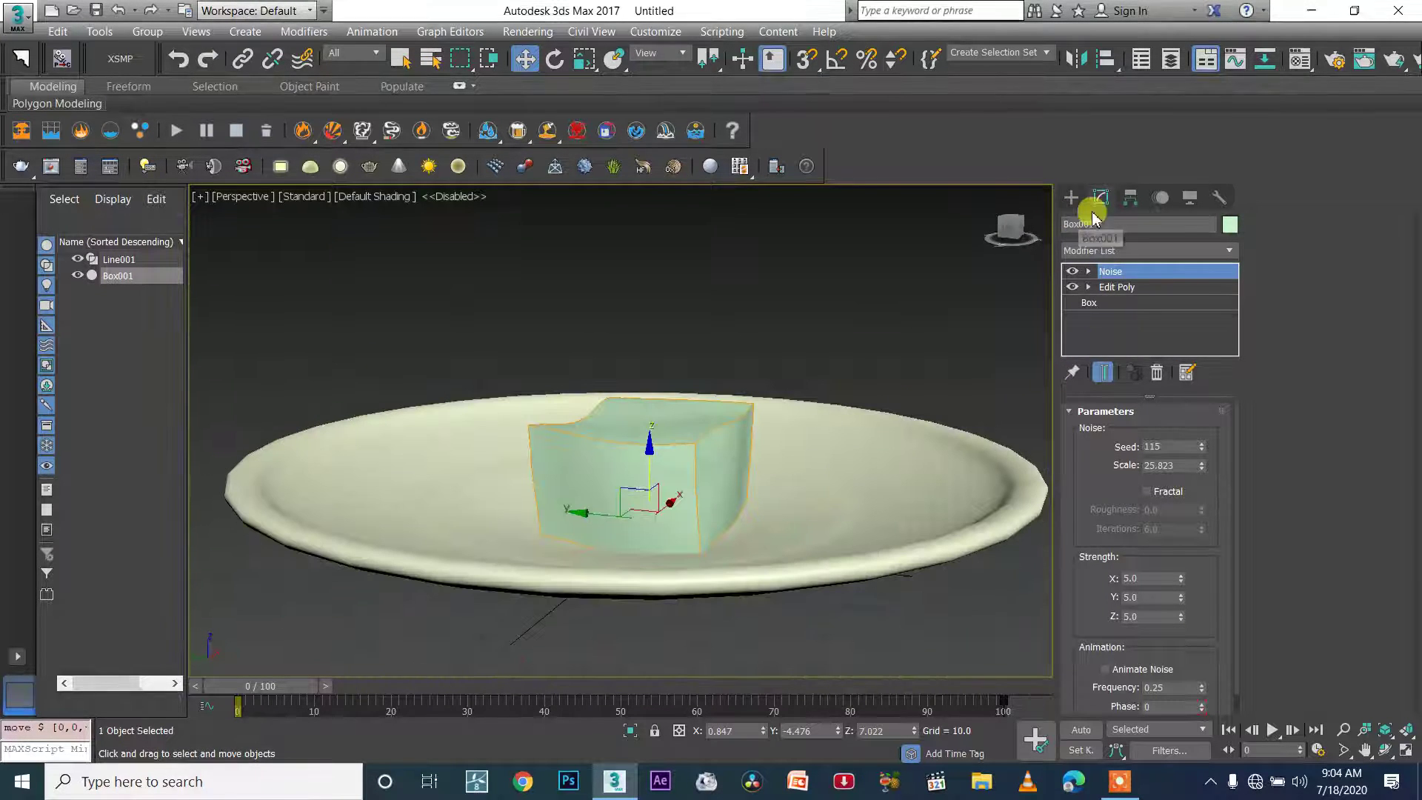
# Step: Apply an Edit Poly modifier above Noise, select the whole box element and bring up its material ID setting
pyautogui.click(1114, 251)
pyautogui.press('e')
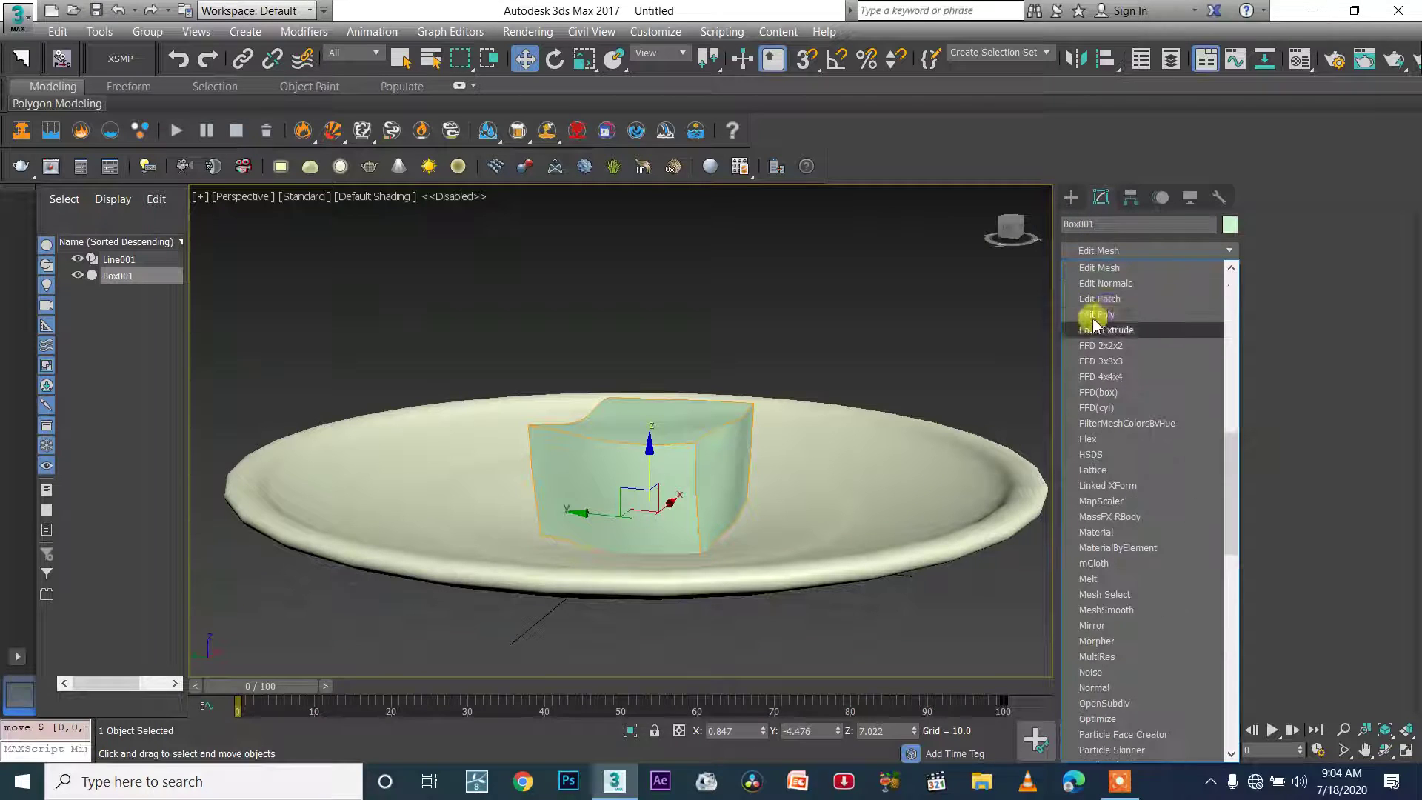
pyautogui.click(1099, 314)
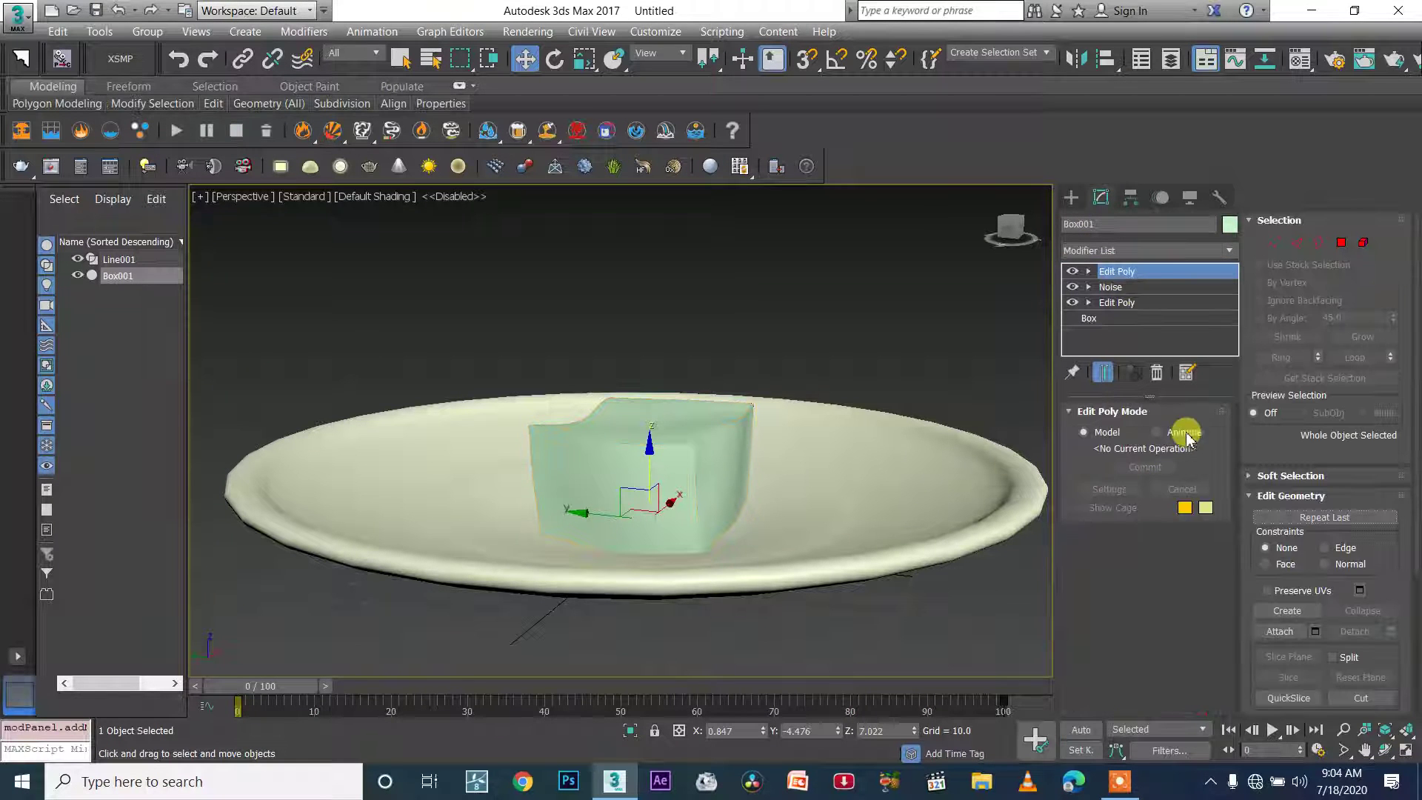
pyautogui.click(1359, 247)
pyautogui.click(666, 412)
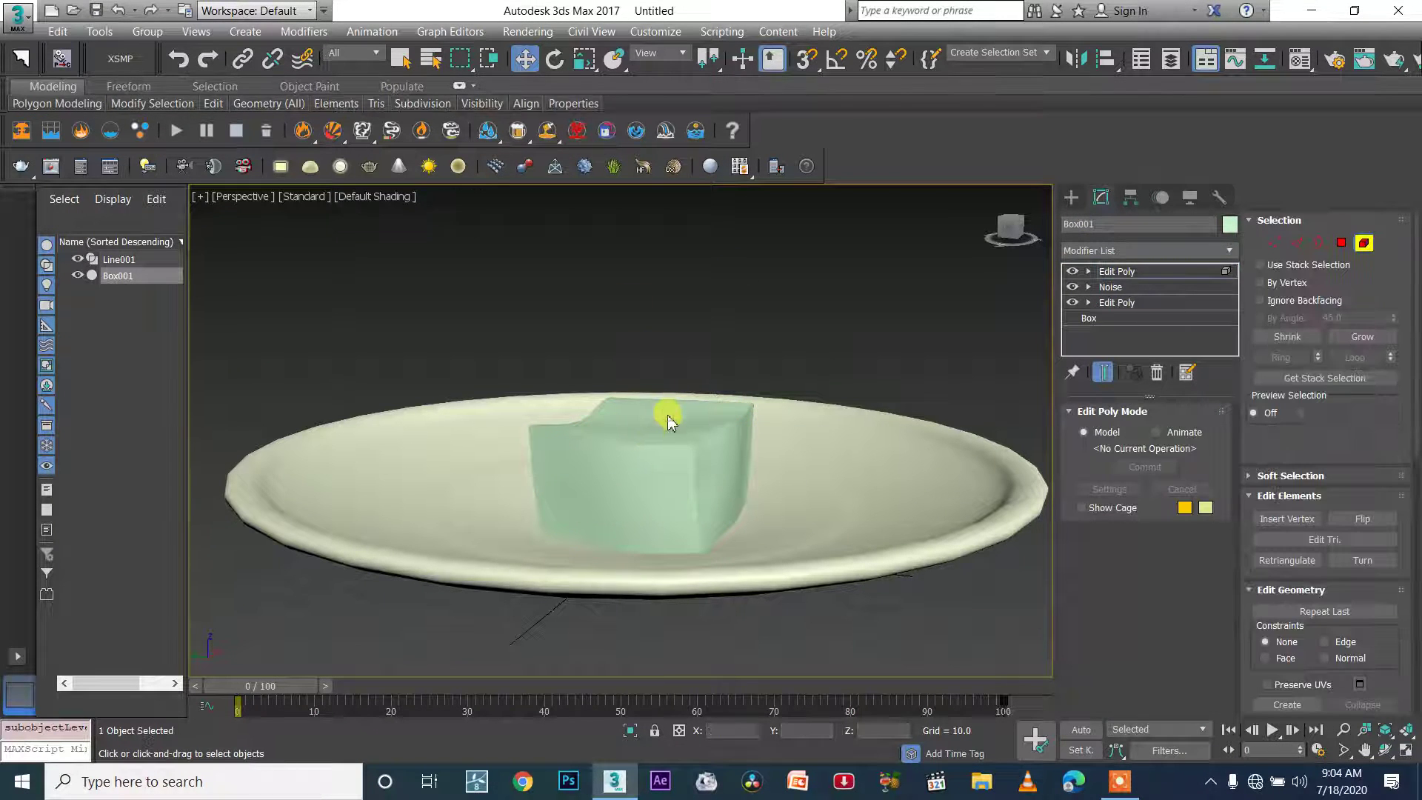
pyautogui.moveTo(1415, 390); pyautogui.dragTo(1415, 587)
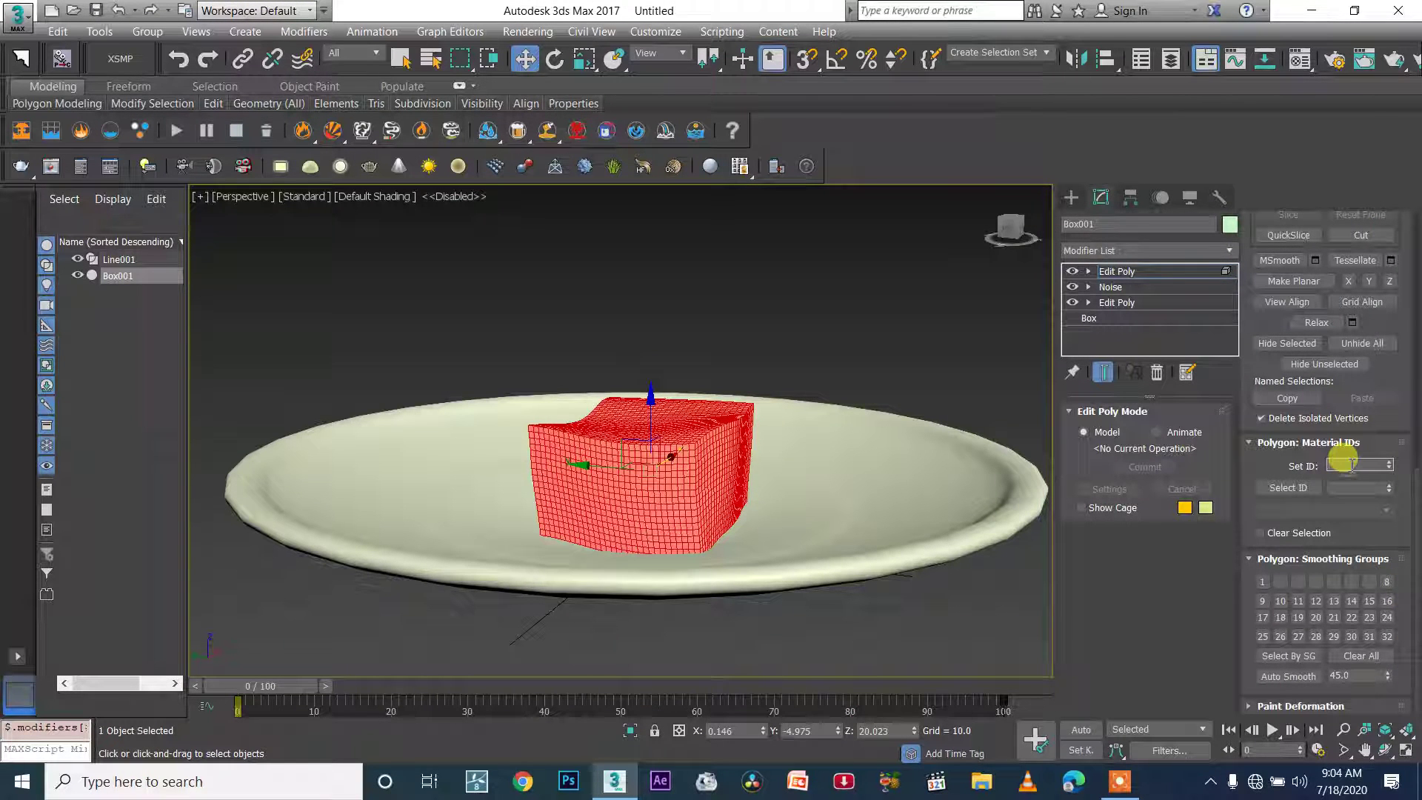
pyautogui.moveTo(1410, 485); pyautogui.dragTo(1414, 222)
pyautogui.click(1133, 271)
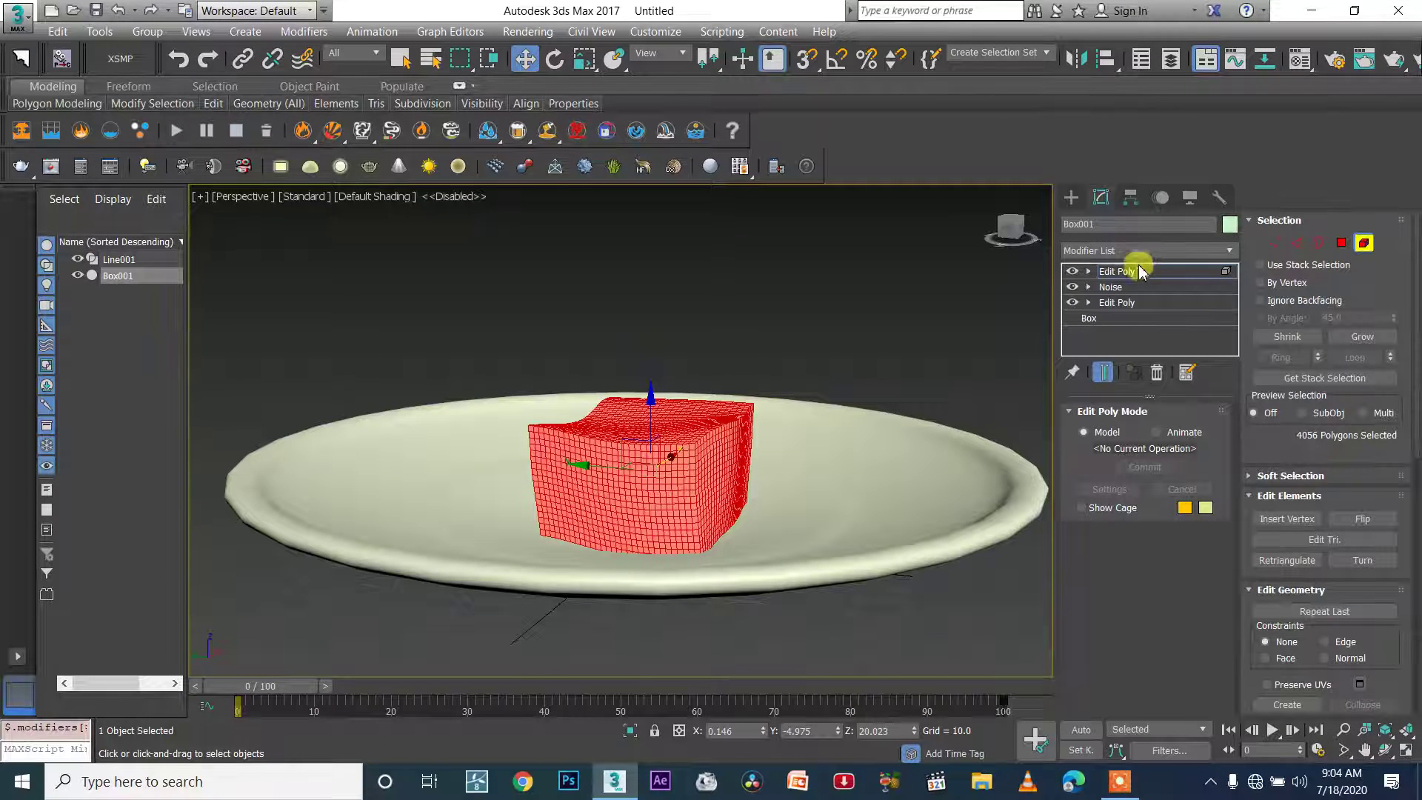
# Step: Create a PhoenixFD FireSmokeSim grid around the plate, about 257 long, 185 wide and 95 high
pyautogui.scroll(-4, 866, 407)
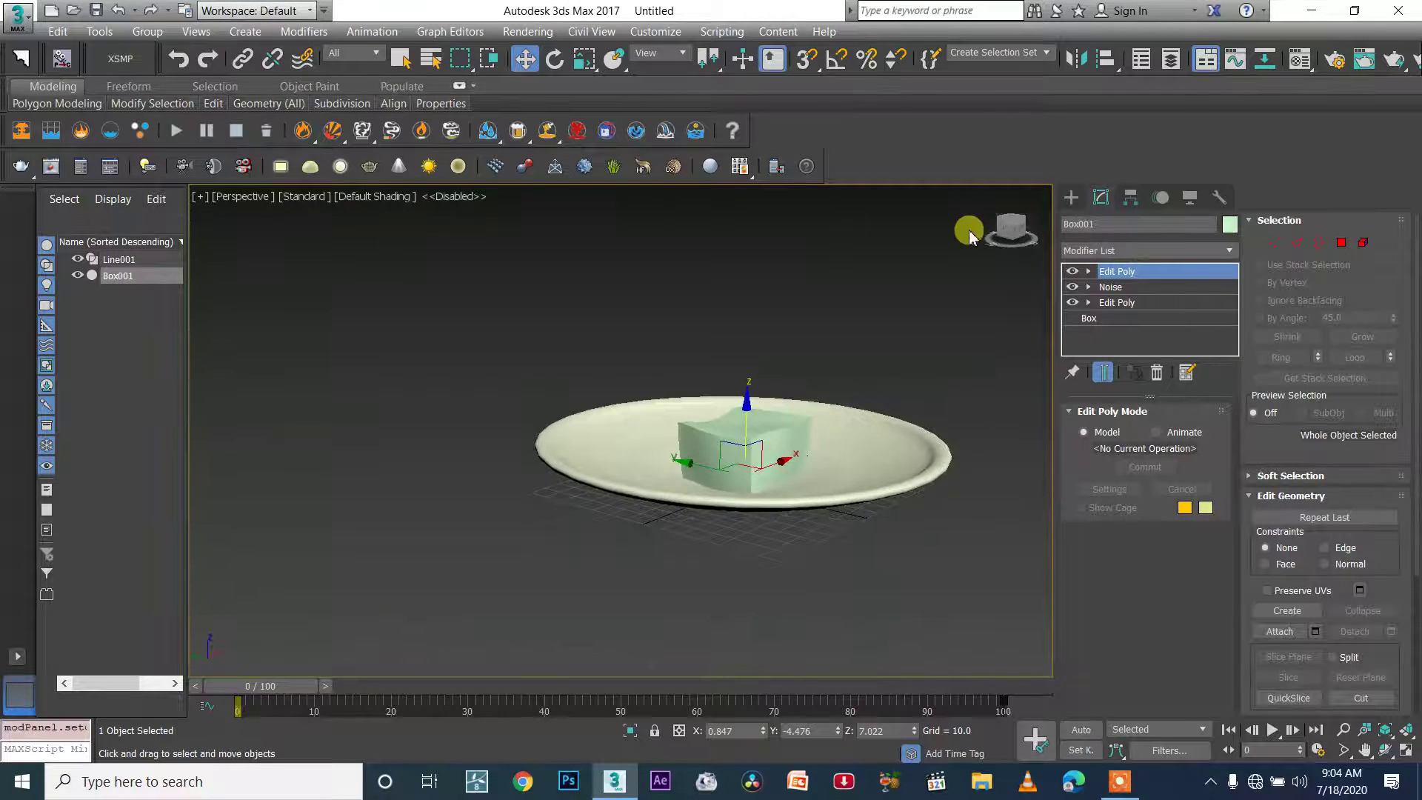
pyautogui.click(1074, 198)
pyautogui.click(1094, 249)
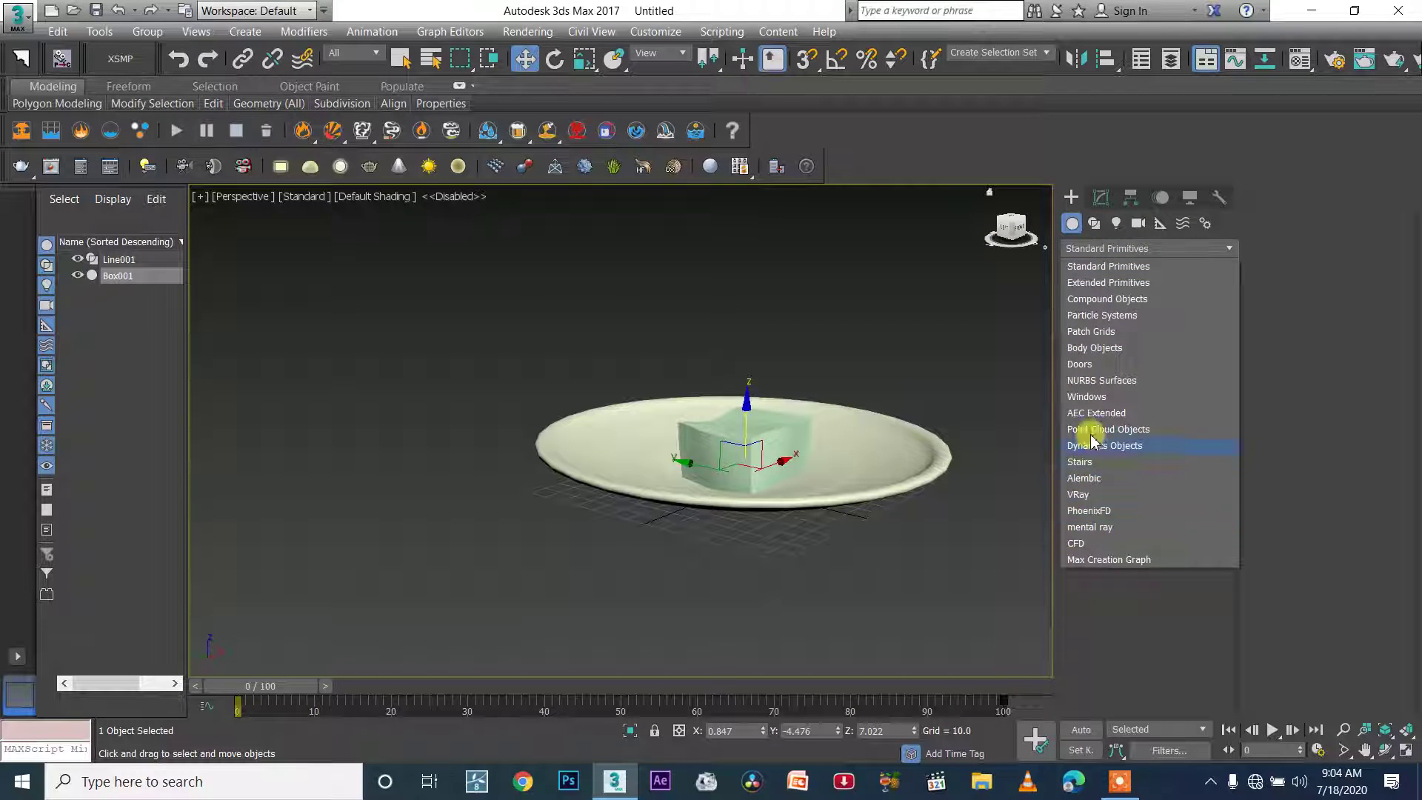
pyautogui.click(1103, 511)
pyautogui.click(1119, 781)
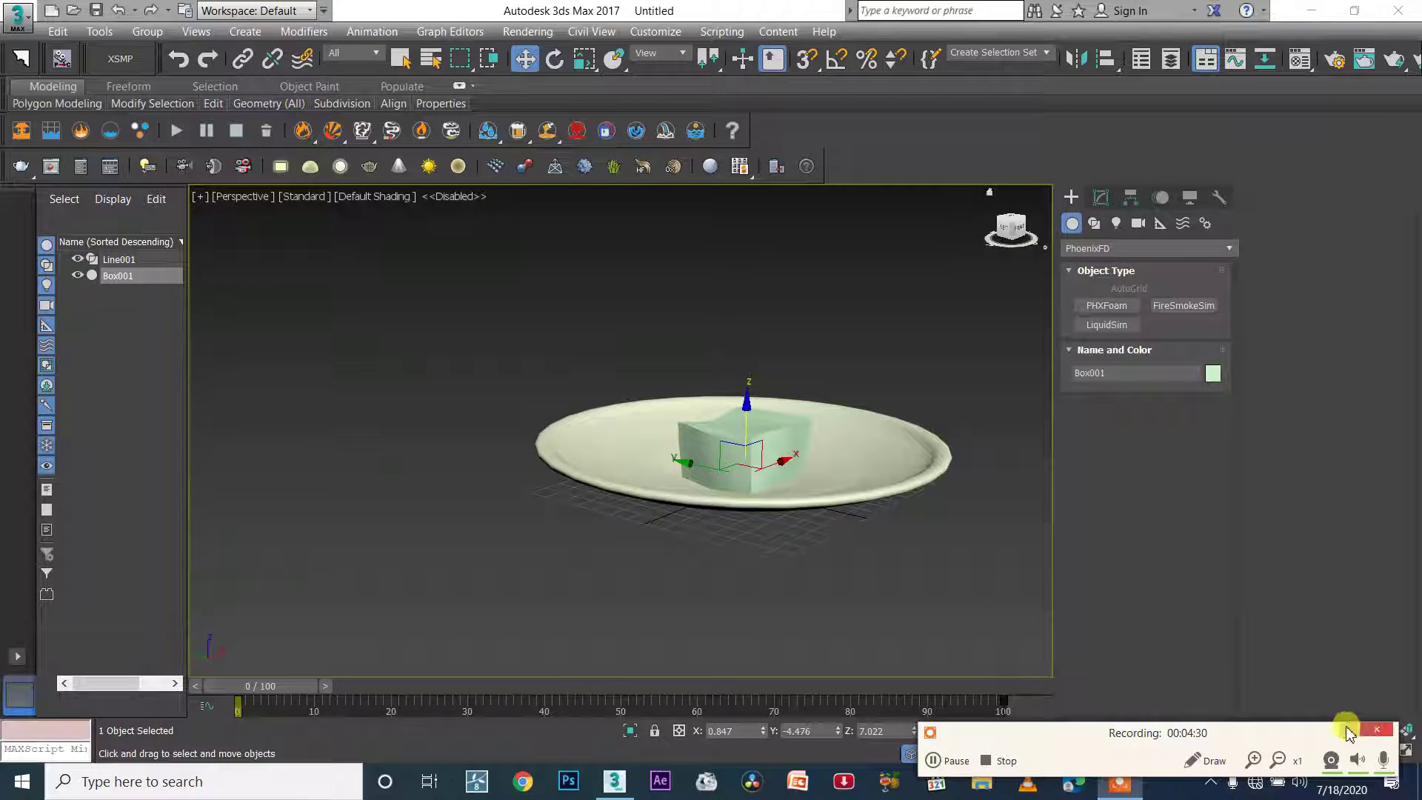
pyautogui.click(1375, 729)
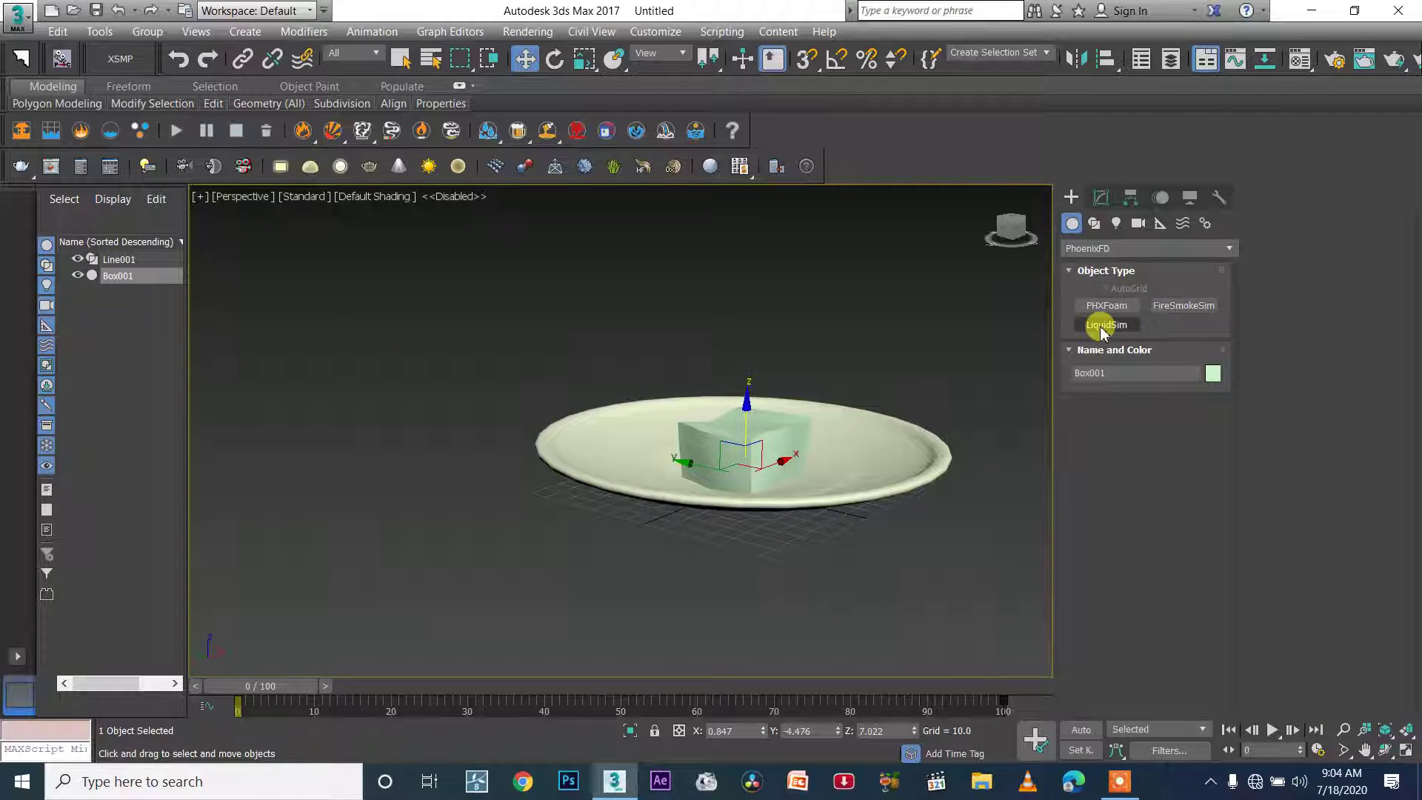
pyautogui.click(1178, 310)
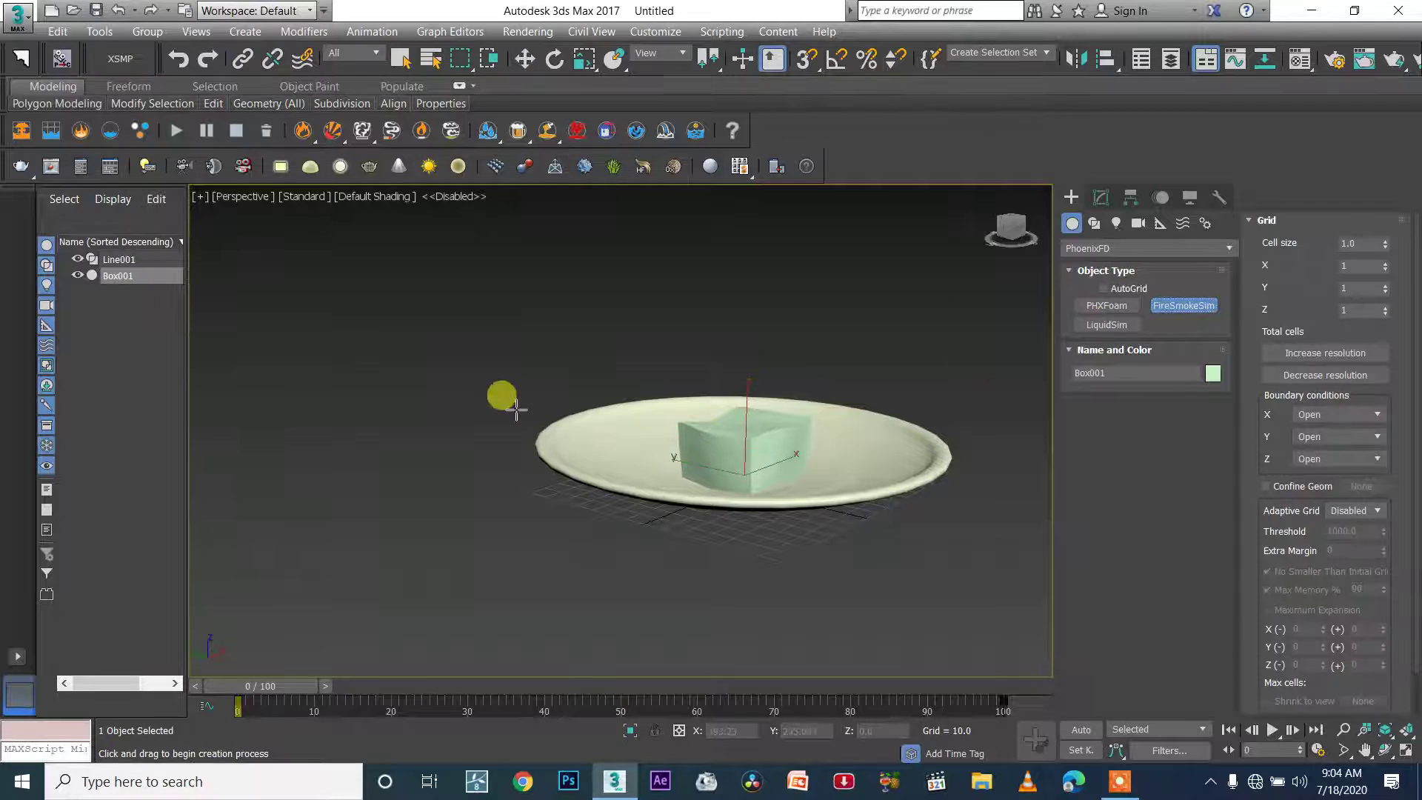
pyautogui.keyDown('alt'); pyautogui.moveTo(657, 504); pyautogui.dragTo(581, 523, button='middle'); pyautogui.keyUp('alt')
pyautogui.moveTo(522, 470); pyautogui.dragTo(867, 545)
pyautogui.click(848, 424)
pyautogui.keyDown('alt'); pyautogui.moveTo(885, 464); pyautogui.dragTo(686, 492, button='middle'); pyautogui.keyUp('alt')
pyautogui.scroll(3, 776, 514)
pyautogui.scroll(-3, 685, 492)
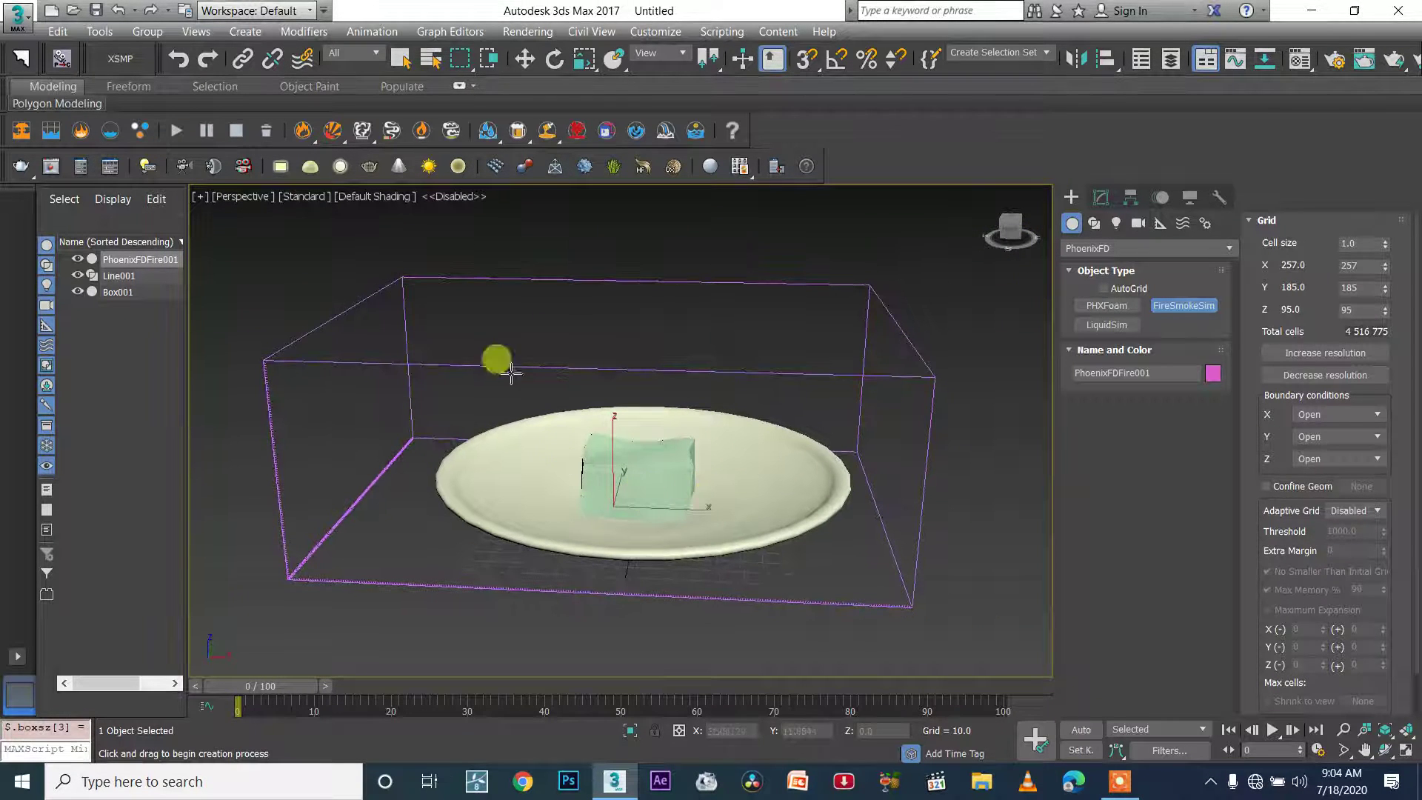
pyautogui.scroll(-3, 587, 454)
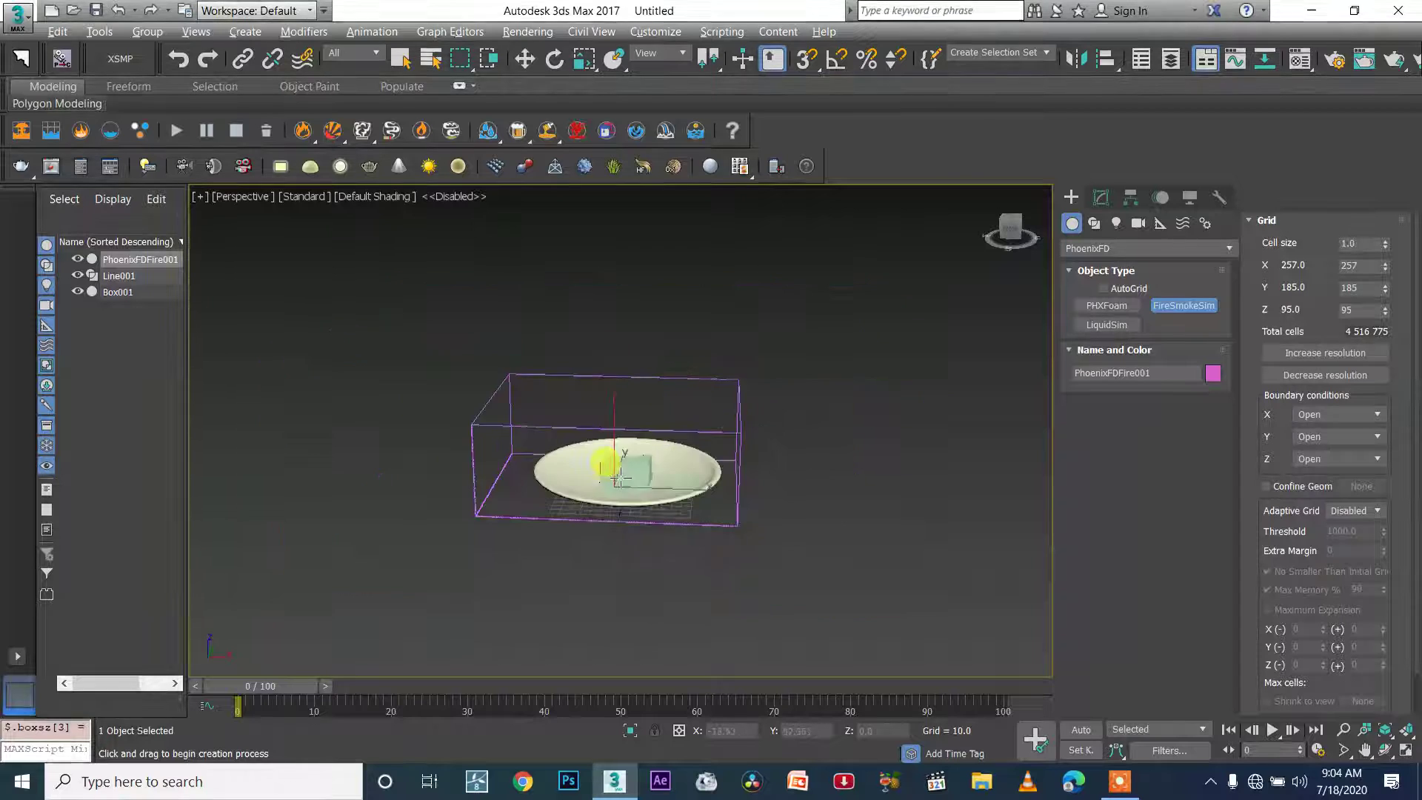
# Step: Move the fire simulator grid to about X -71, Y 6.6 and open its parameters for editing
pyautogui.press('w')
pyautogui.moveTo(674, 489); pyautogui.dragTo(603, 526)
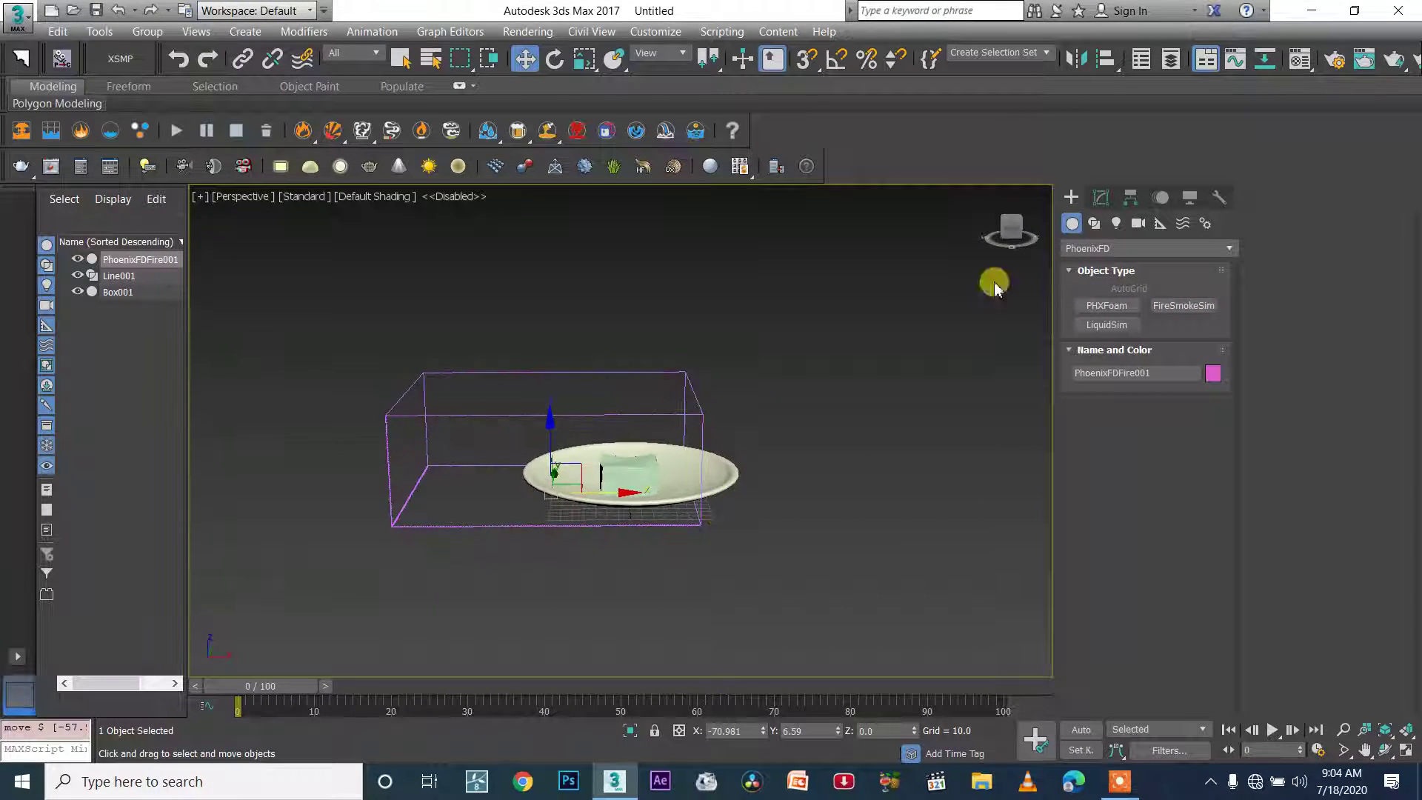
pyautogui.click(1100, 198)
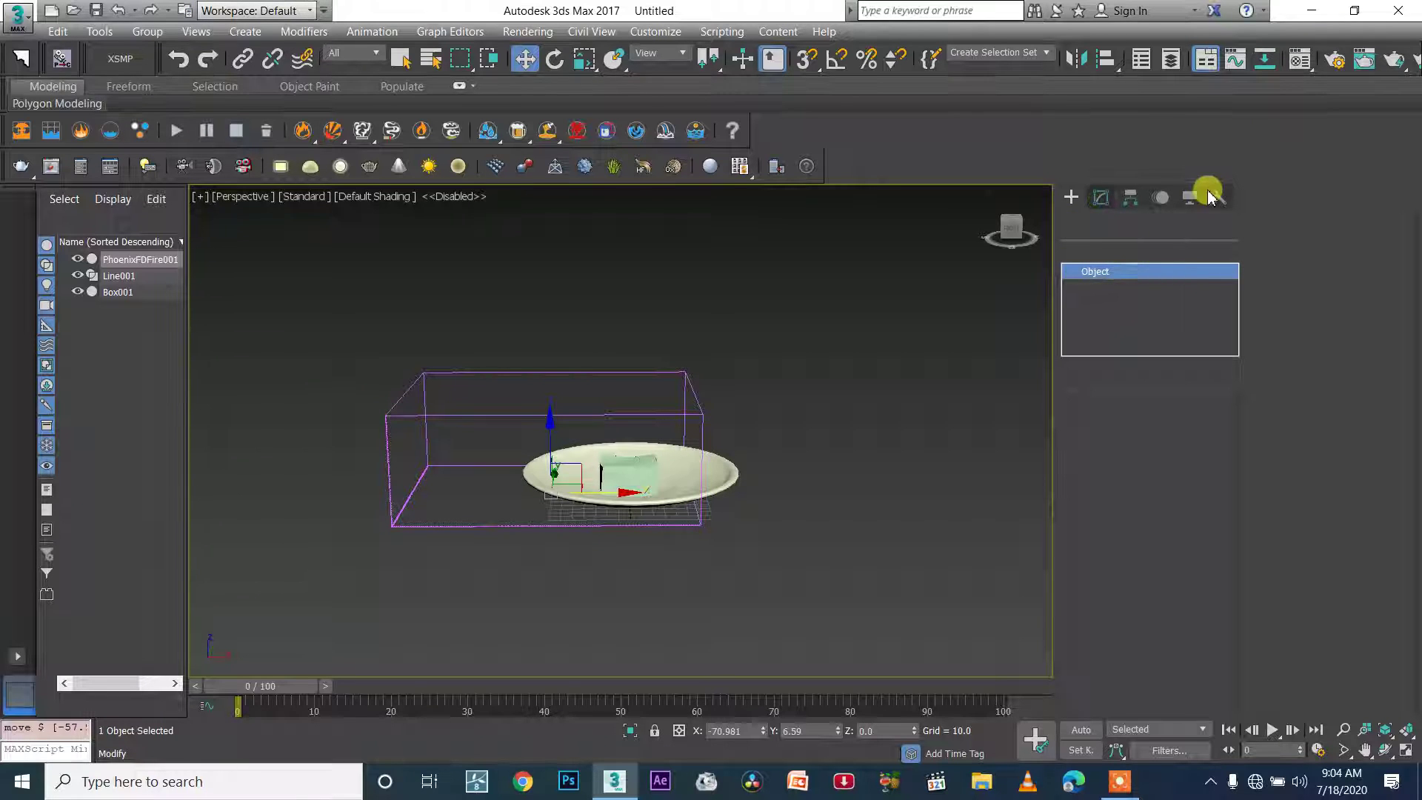
pyautogui.click(1147, 447)
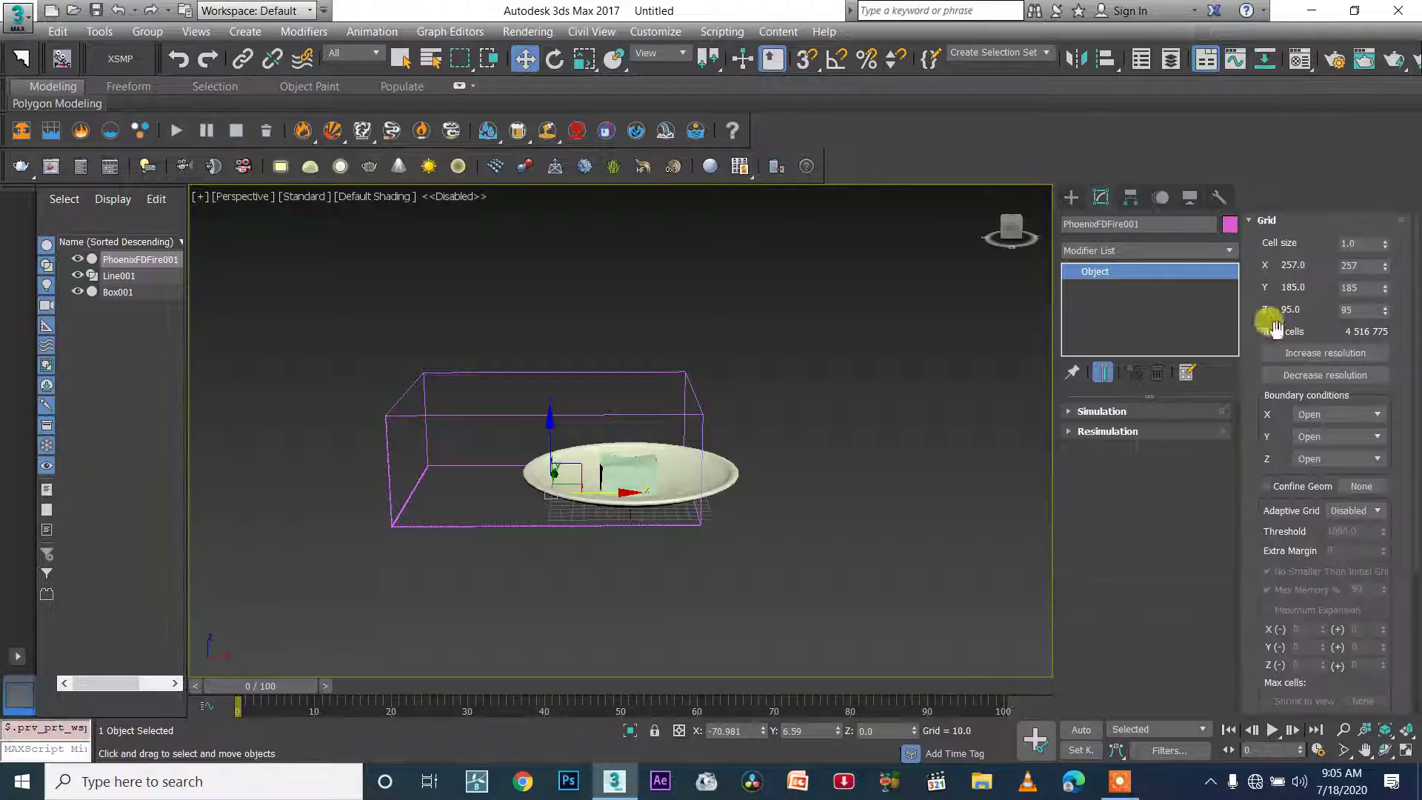
# Step: Enlarge the fire simulator grid to 342 × 198 × 112 and move it to about X -91.6, Y -0.2
pyautogui.moveTo(1384, 265); pyautogui.dragTo(1381, 227)
pyautogui.moveTo(1385, 311); pyautogui.dragTo(1370, 281)
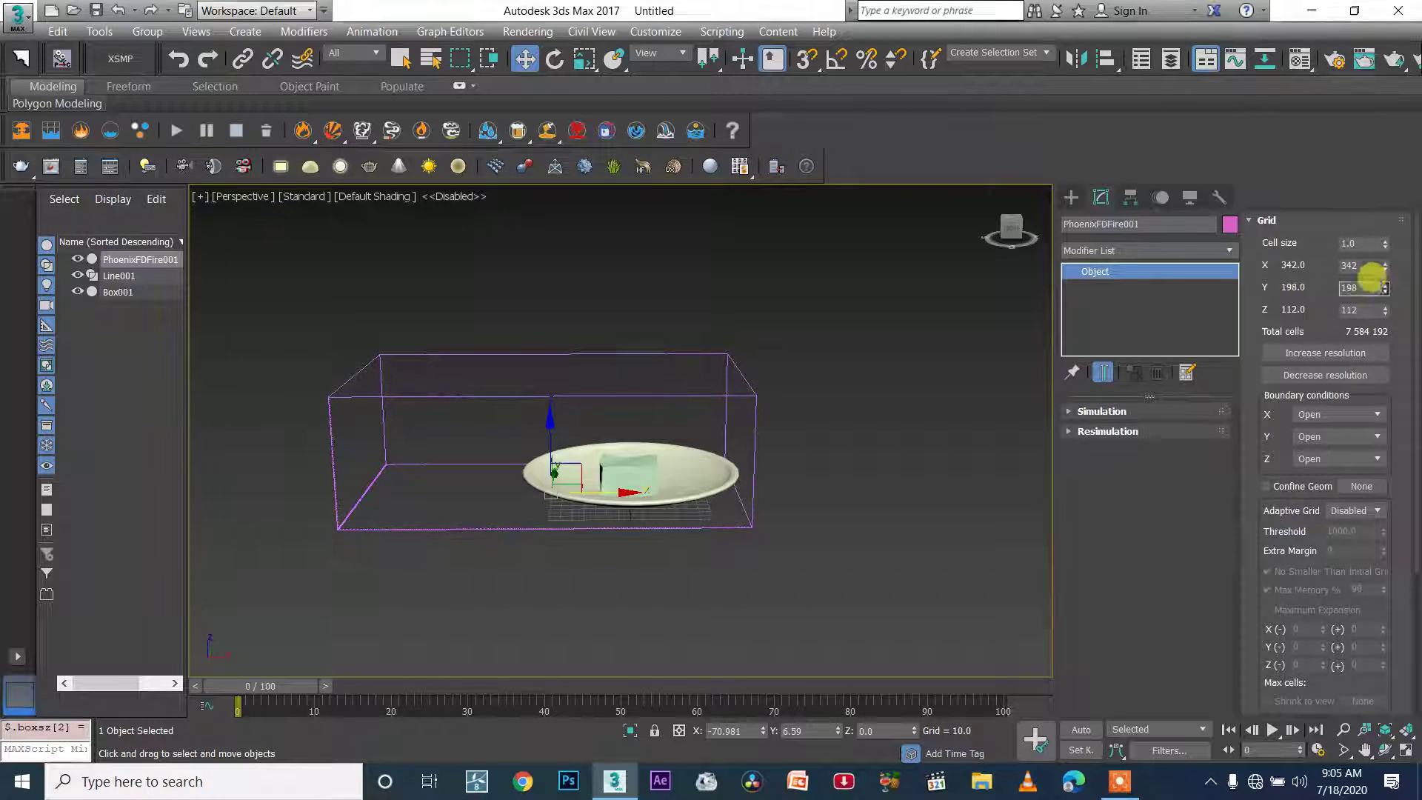
pyautogui.keyDown('alt'); pyautogui.moveTo(819, 422); pyautogui.dragTo(590, 500, button='middle'); pyautogui.keyUp('alt')
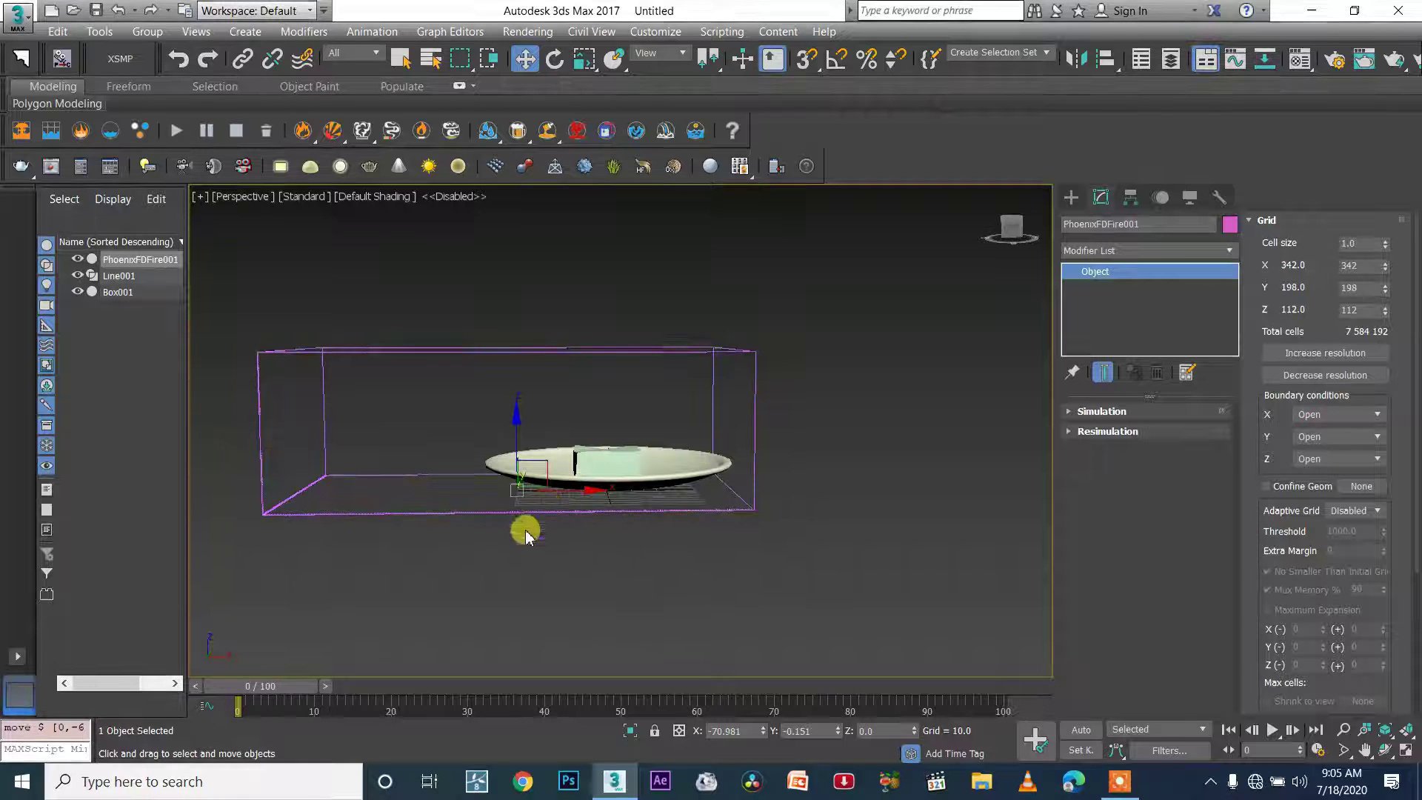
pyautogui.moveTo(562, 489); pyautogui.dragTo(538, 506)
pyautogui.keyDown('alt'); pyautogui.moveTo(538, 507); pyautogui.dragTo(999, 407, button='middle'); pyautogui.keyUp('alt')
# Step: Create a PhoenixFD PHXSource helper outside the grid beside the plate, at about X 171, Y 178
pyautogui.click(1071, 197)
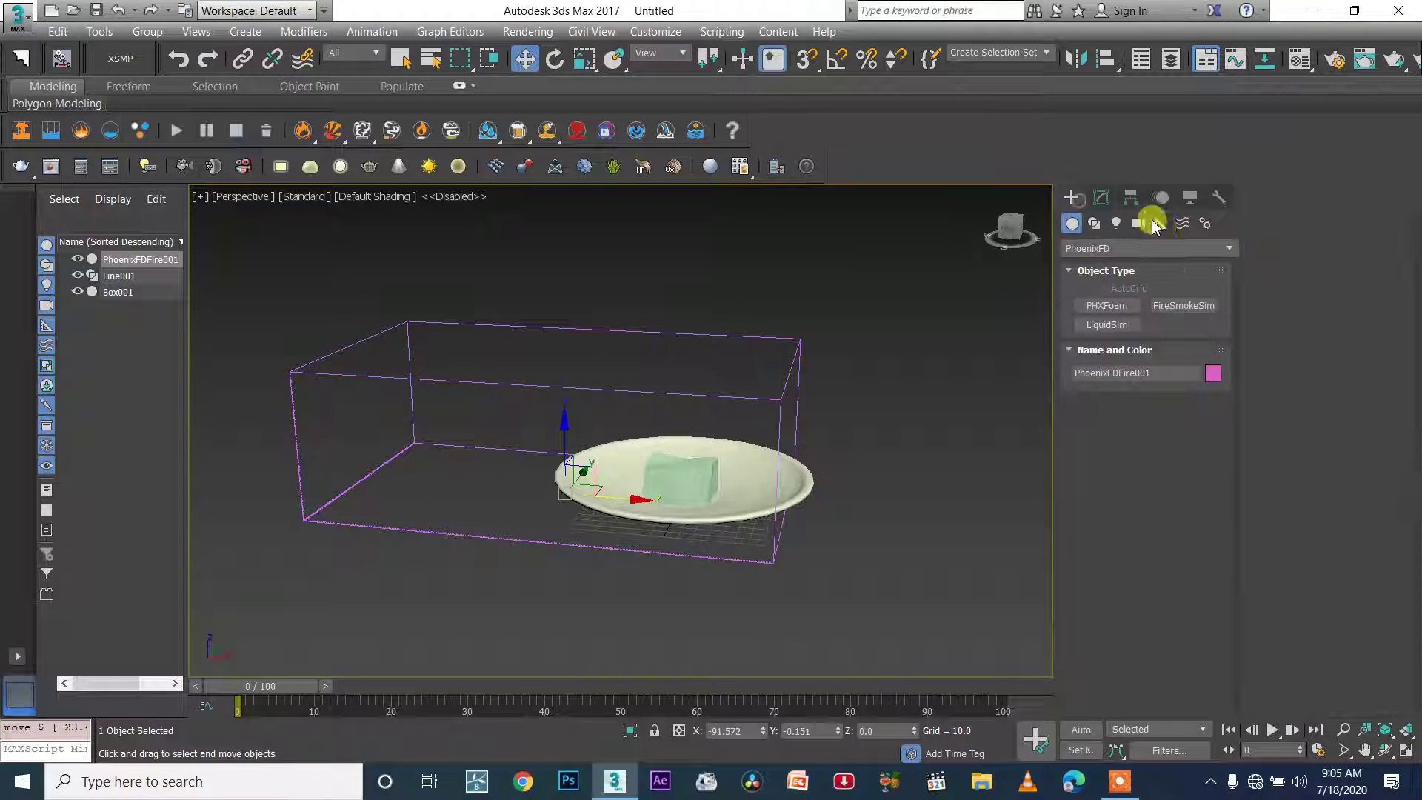
pyautogui.click(1160, 223)
pyautogui.click(1088, 249)
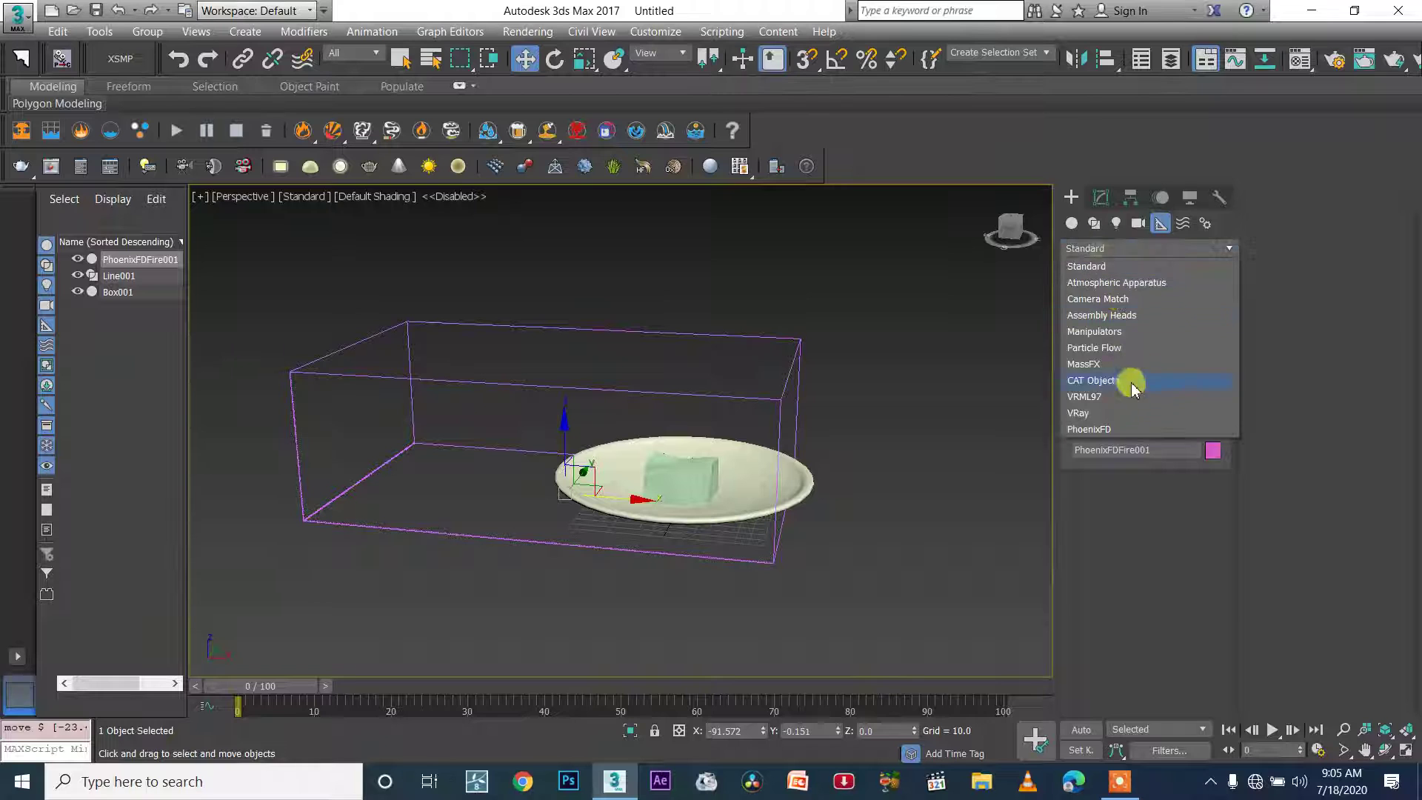
pyautogui.click(1107, 429)
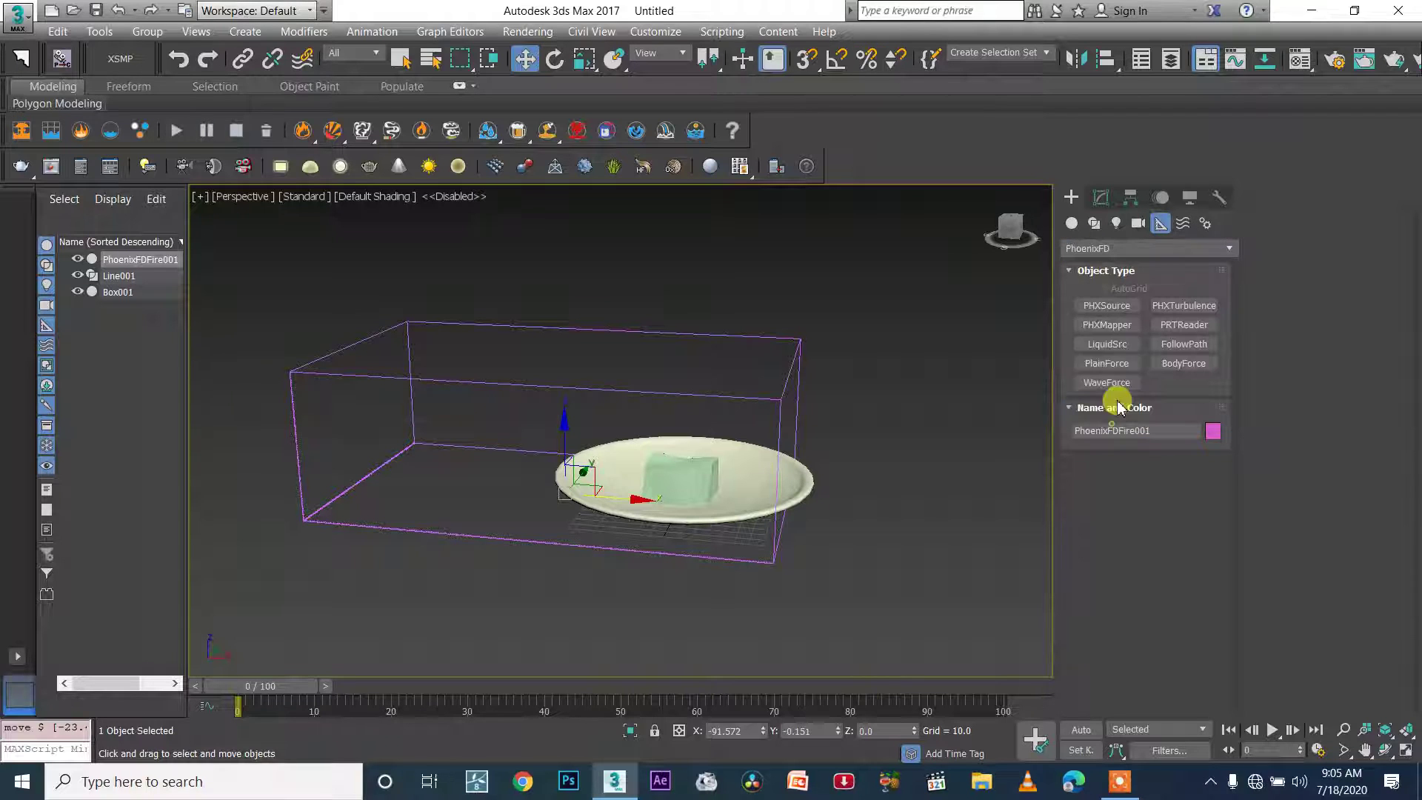
pyautogui.click(1106, 305)
pyautogui.moveTo(901, 437); pyautogui.dragTo(914, 472)
# Step: Add the deformed box on the plate to the fire source's emitter nodes
pyautogui.click(1101, 197)
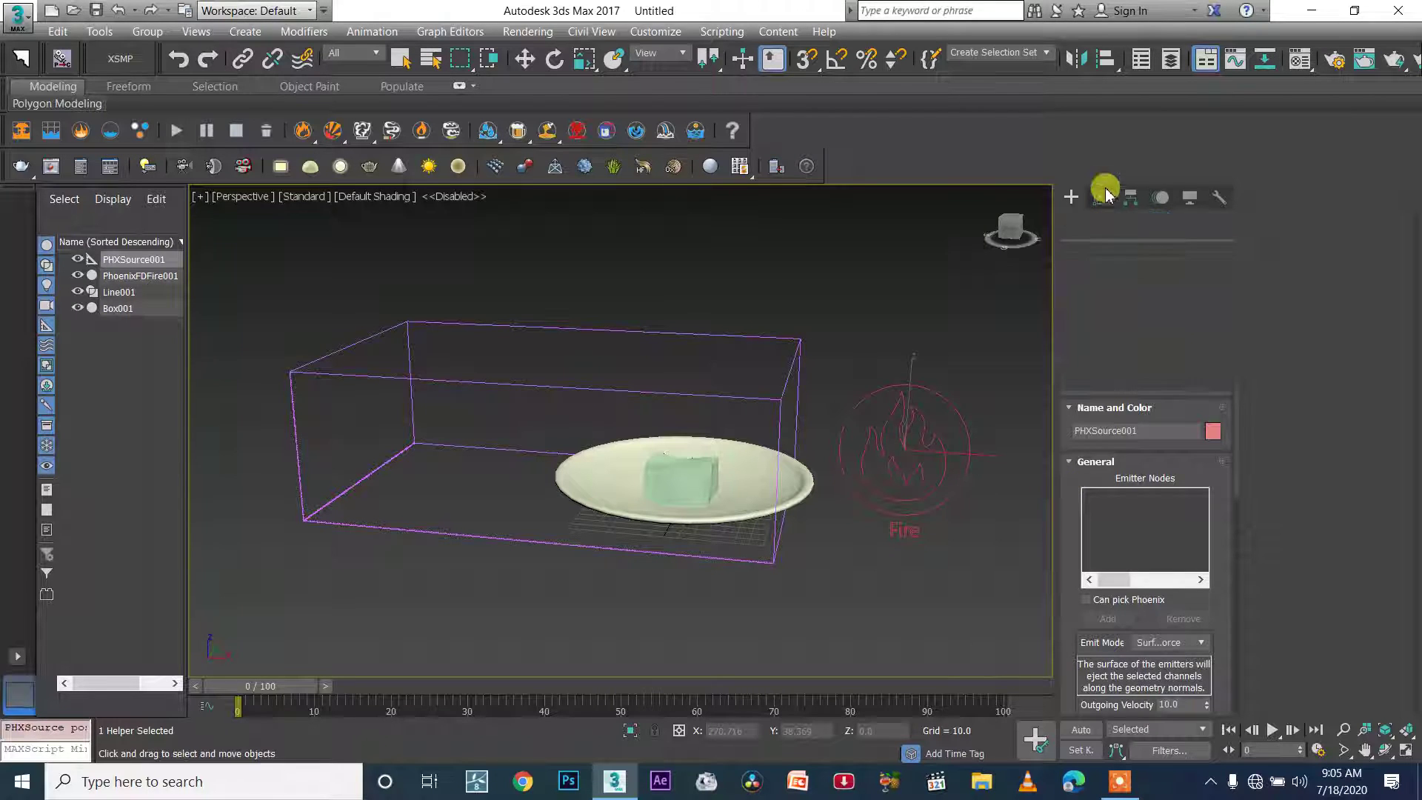
pyautogui.click(1107, 568)
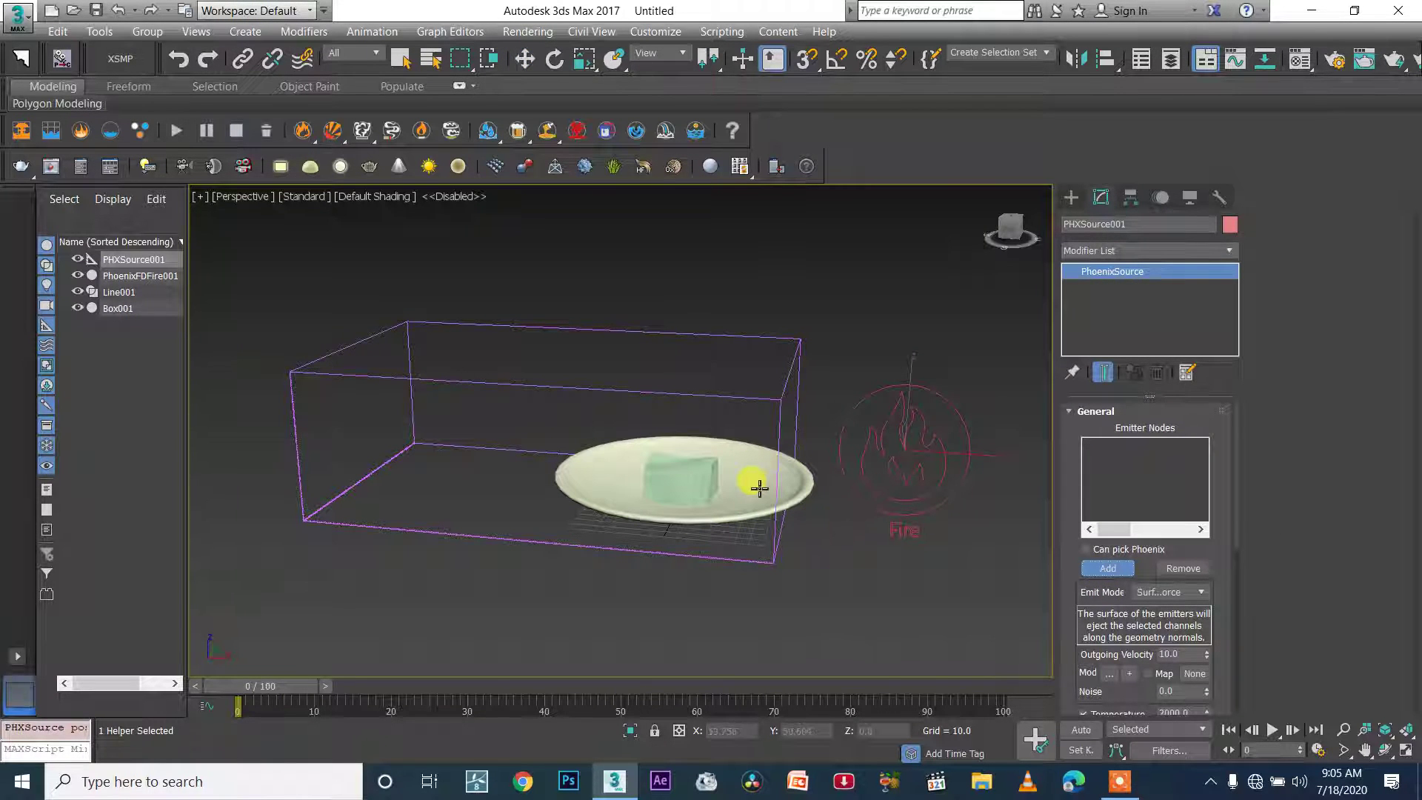
pyautogui.click(701, 485)
pyautogui.keyDown('alt'); pyautogui.moveTo(784, 552); pyautogui.dragTo(359, 385, button='middle'); pyautogui.keyUp('alt')
pyautogui.keyDown('alt'); pyautogui.moveTo(862, 589); pyautogui.dragTo(834, 568, button='middle'); pyautogui.keyUp('alt')
pyautogui.scroll(-3, 834, 568)
pyautogui.moveTo(749, 584); pyautogui.dragTo(746, 587, button='middle')
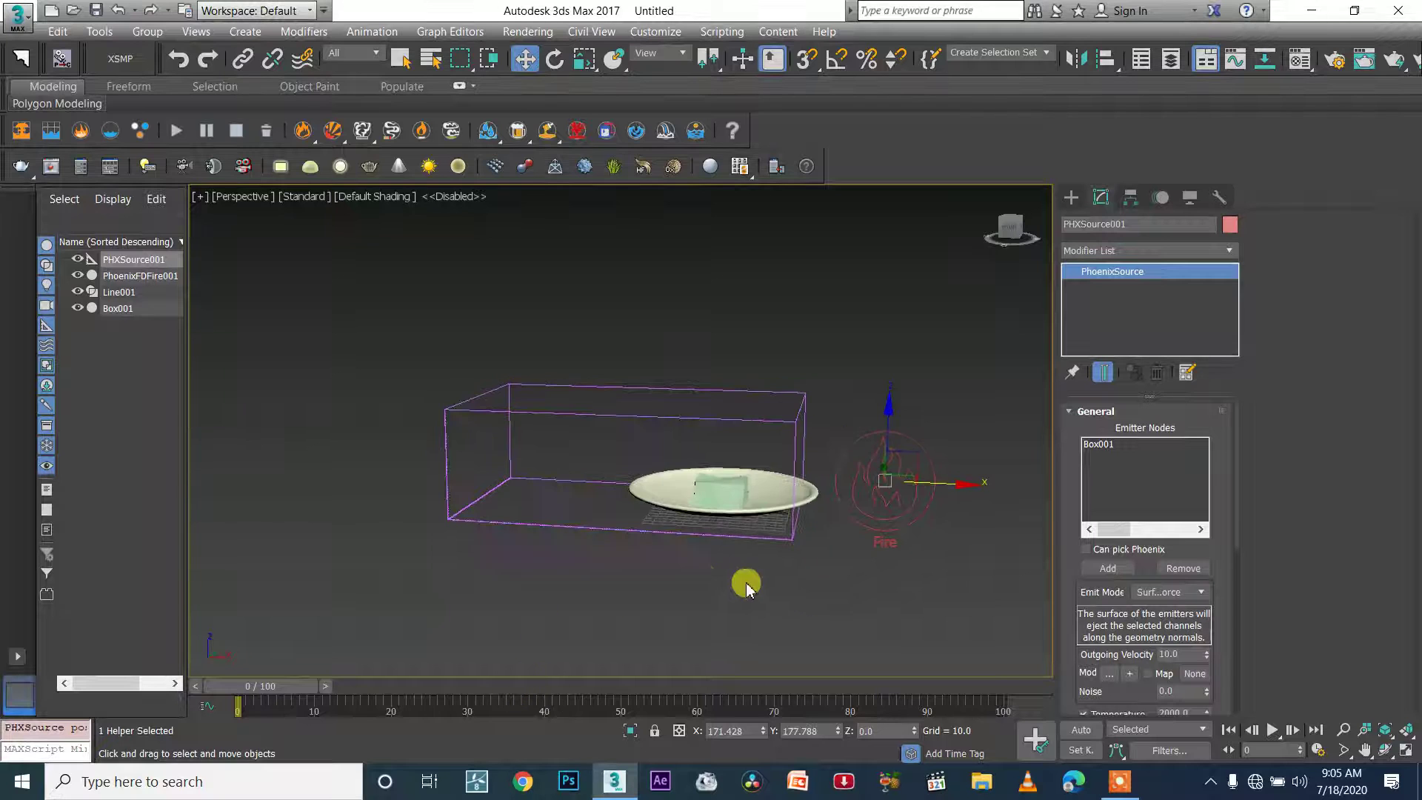
# Step: Start the Phoenix FD simulation and enable the simulator's GPU preview in the viewport
pyautogui.click(177, 131)
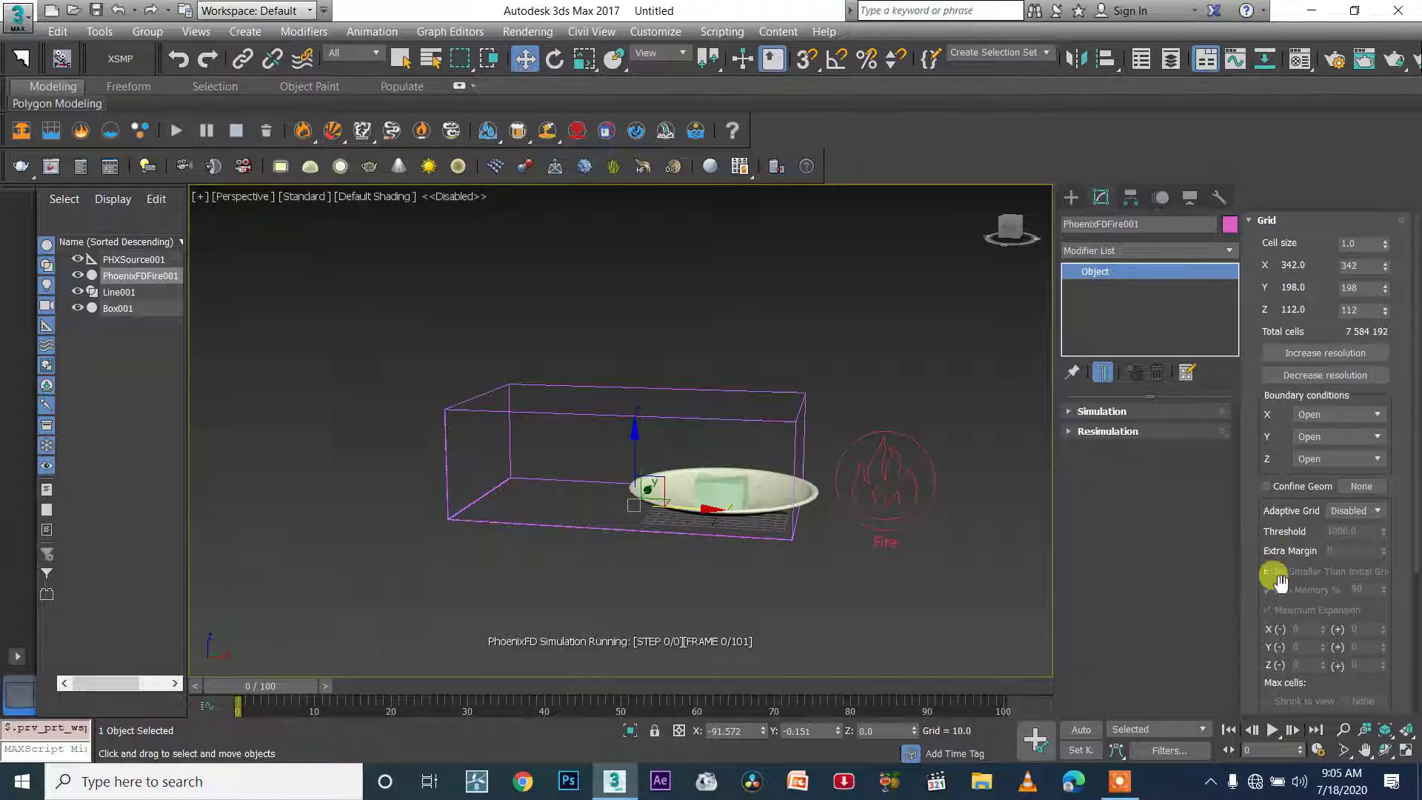
pyautogui.click(1275, 221)
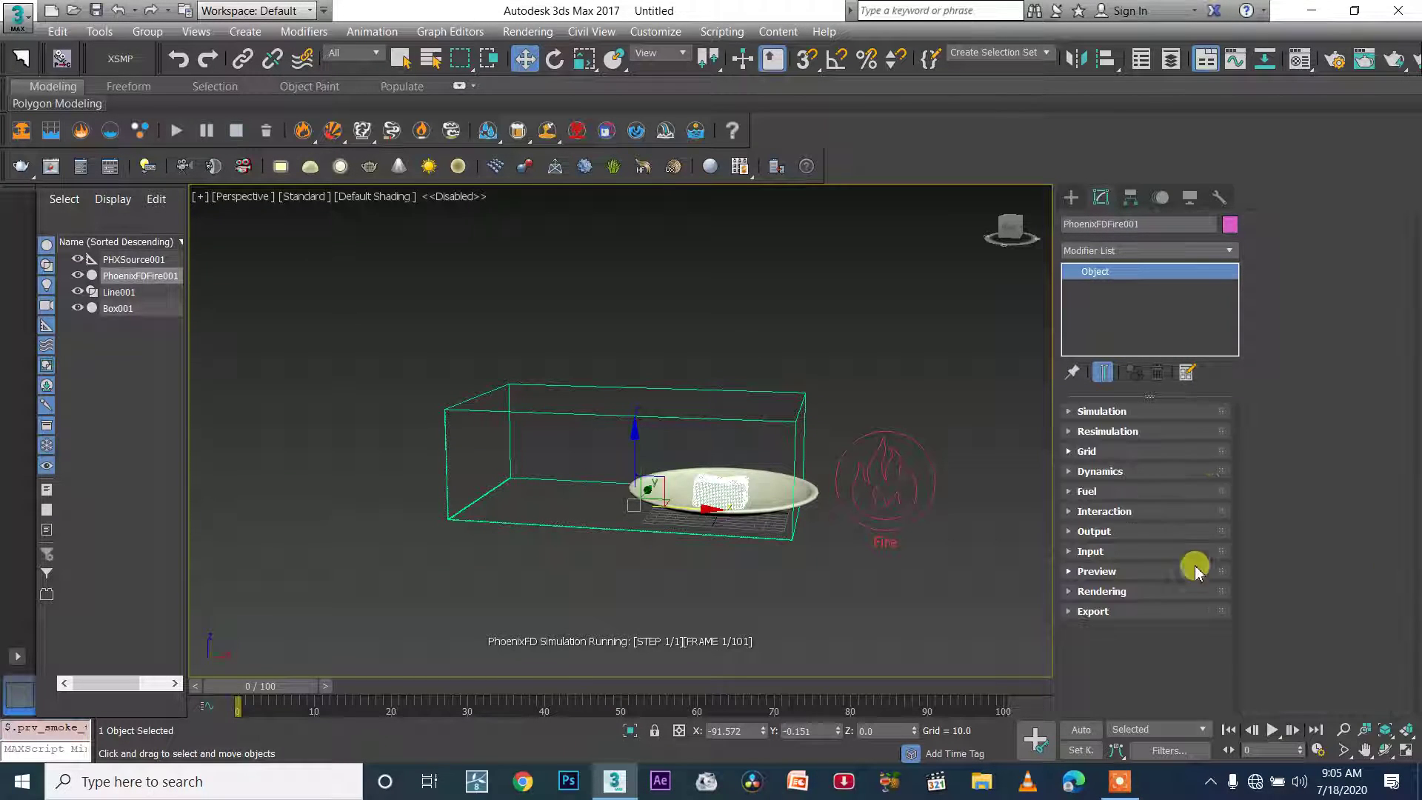
pyautogui.click(1140, 572)
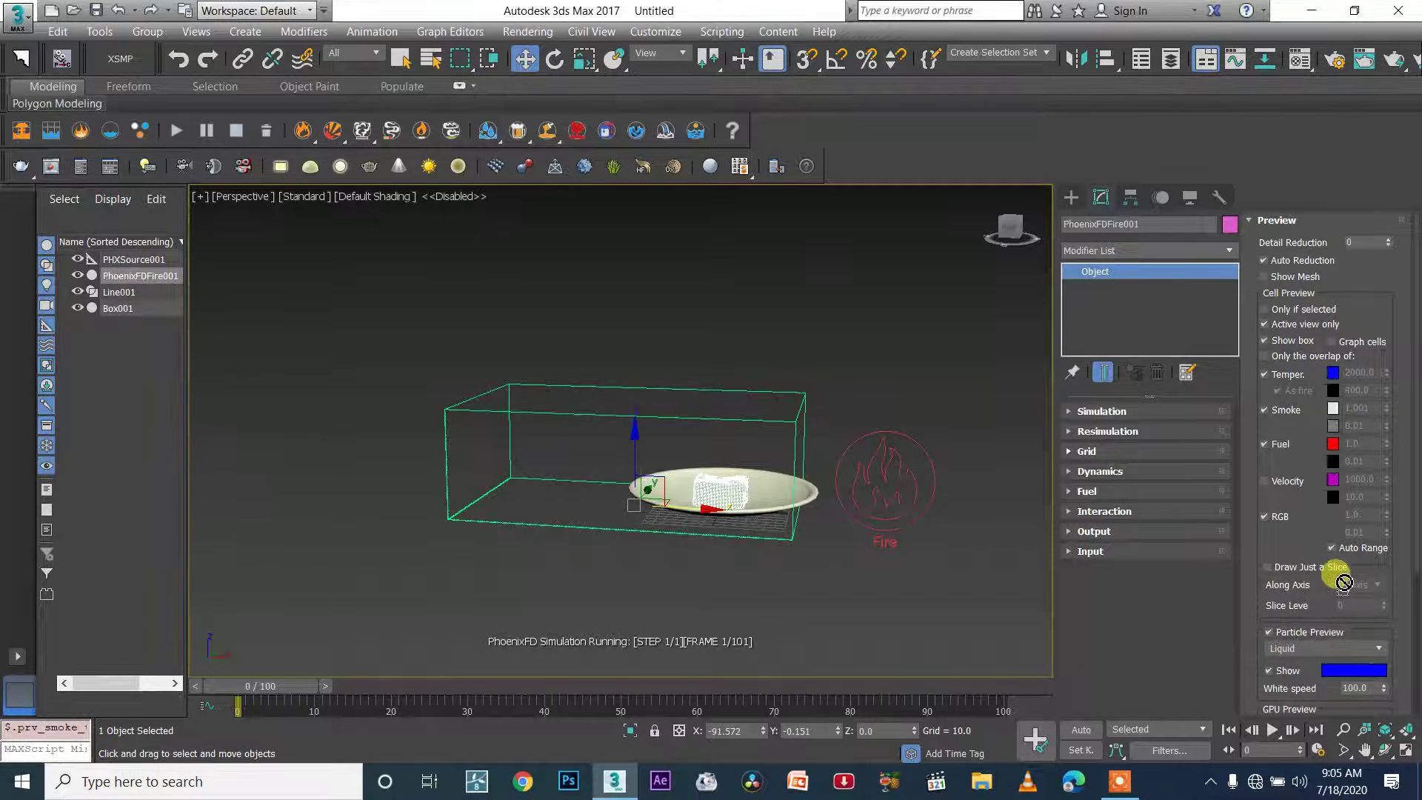
pyautogui.scroll(-5, 1386, 587)
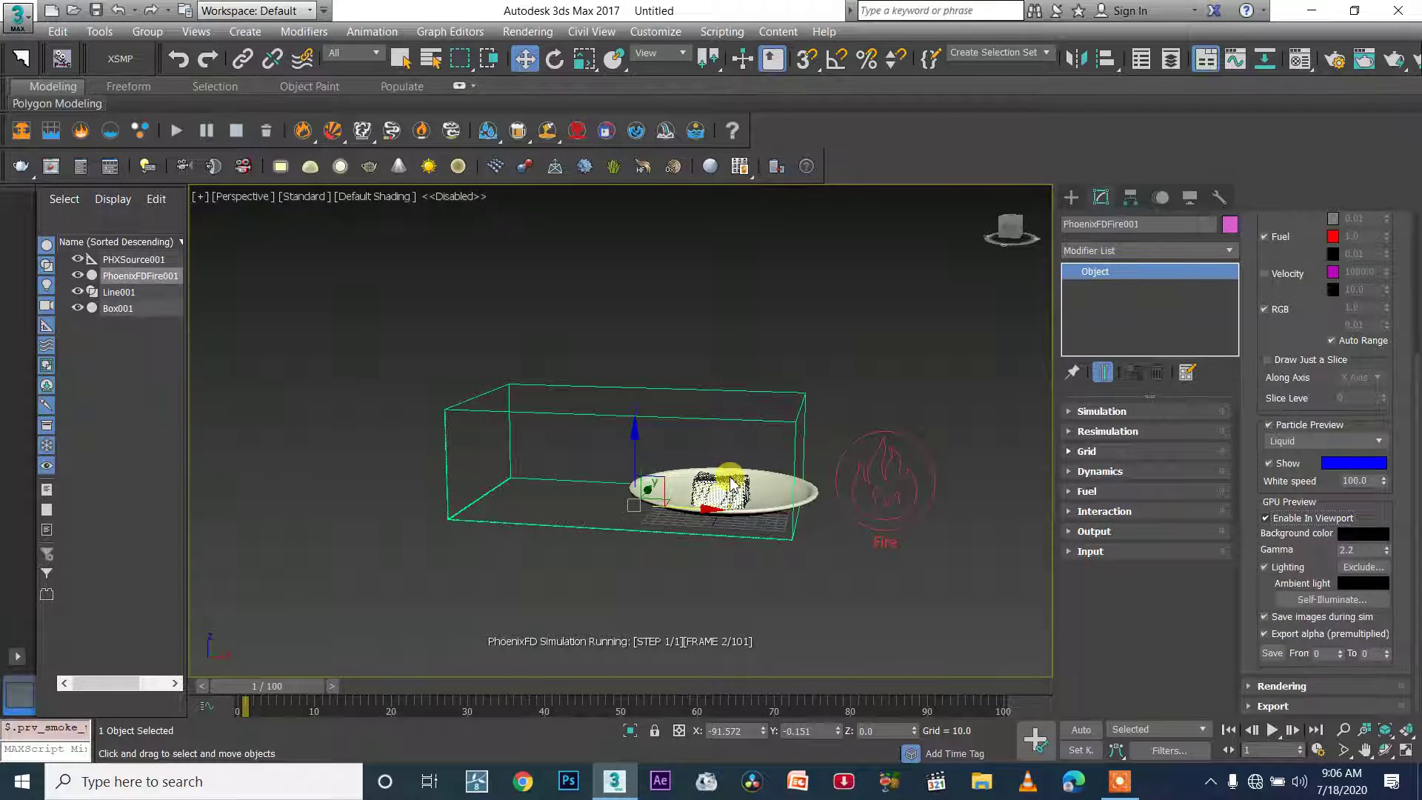
# Step: Examine the simulated block on the plate up close and stop the running simulation
pyautogui.scroll(6, 731, 484)
pyautogui.keyDown('alt'); pyautogui.moveTo(731, 498); pyautogui.dragTo(793, 483, button='middle'); pyautogui.keyUp('alt')
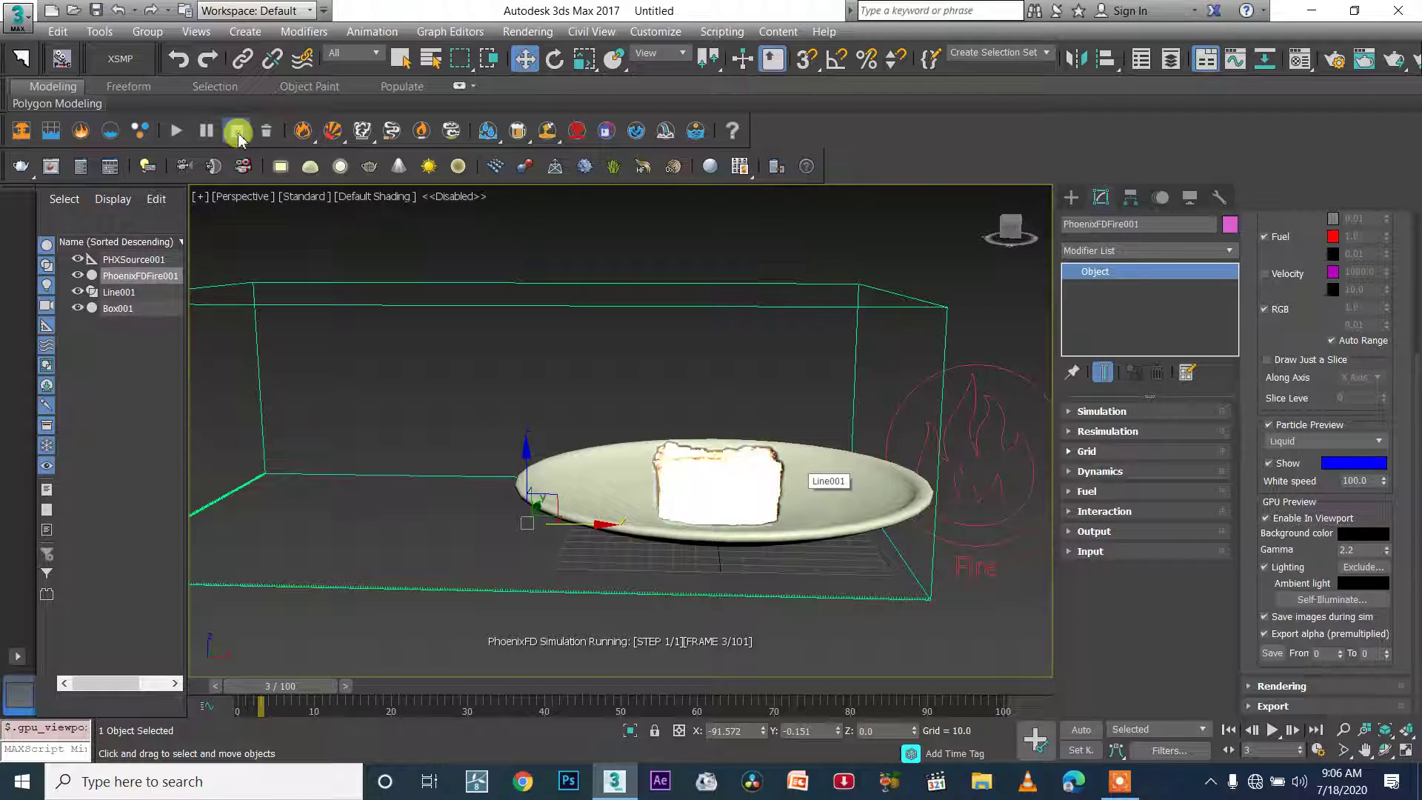
pyautogui.click(236, 130)
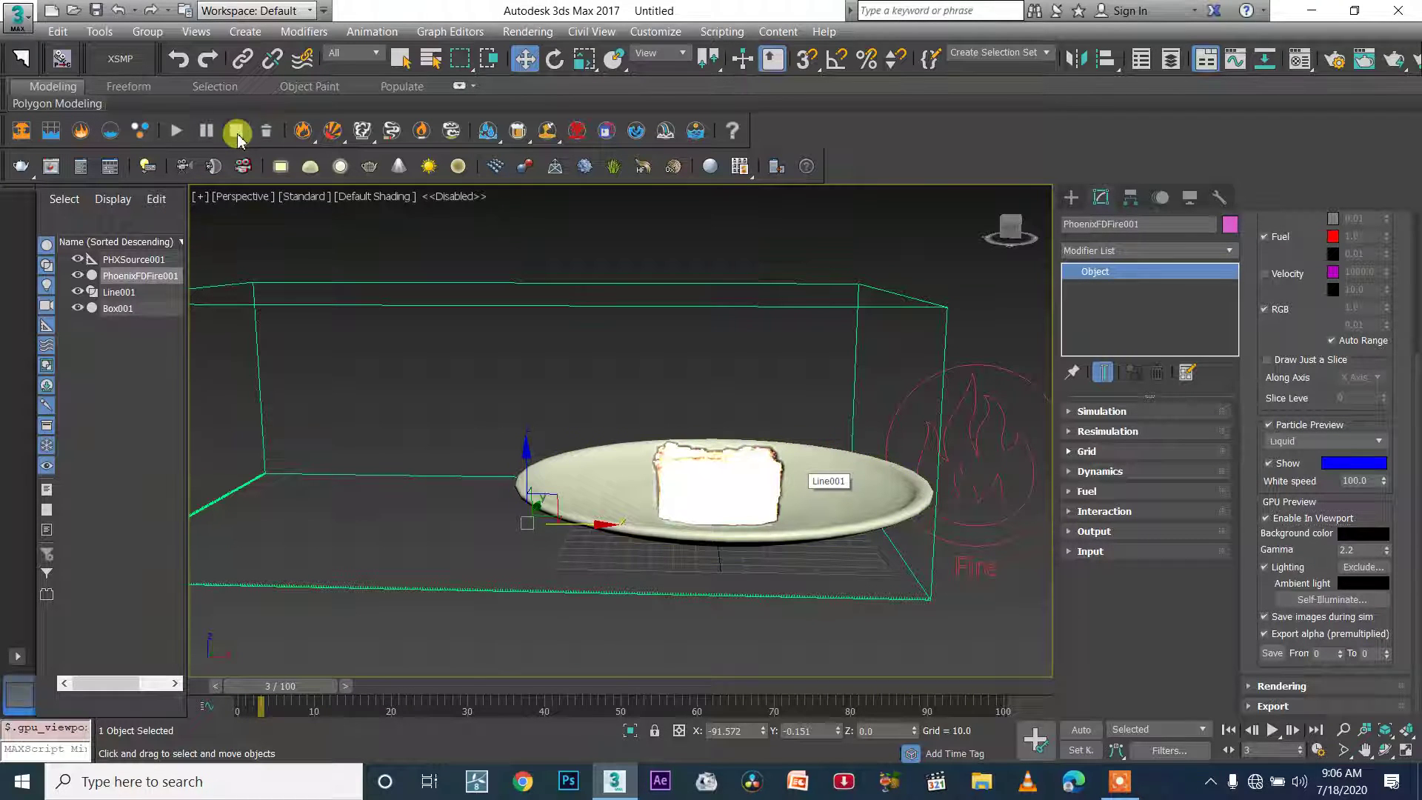
# Step: Set the fire source's Temperature to 10
pyautogui.click(973, 513)
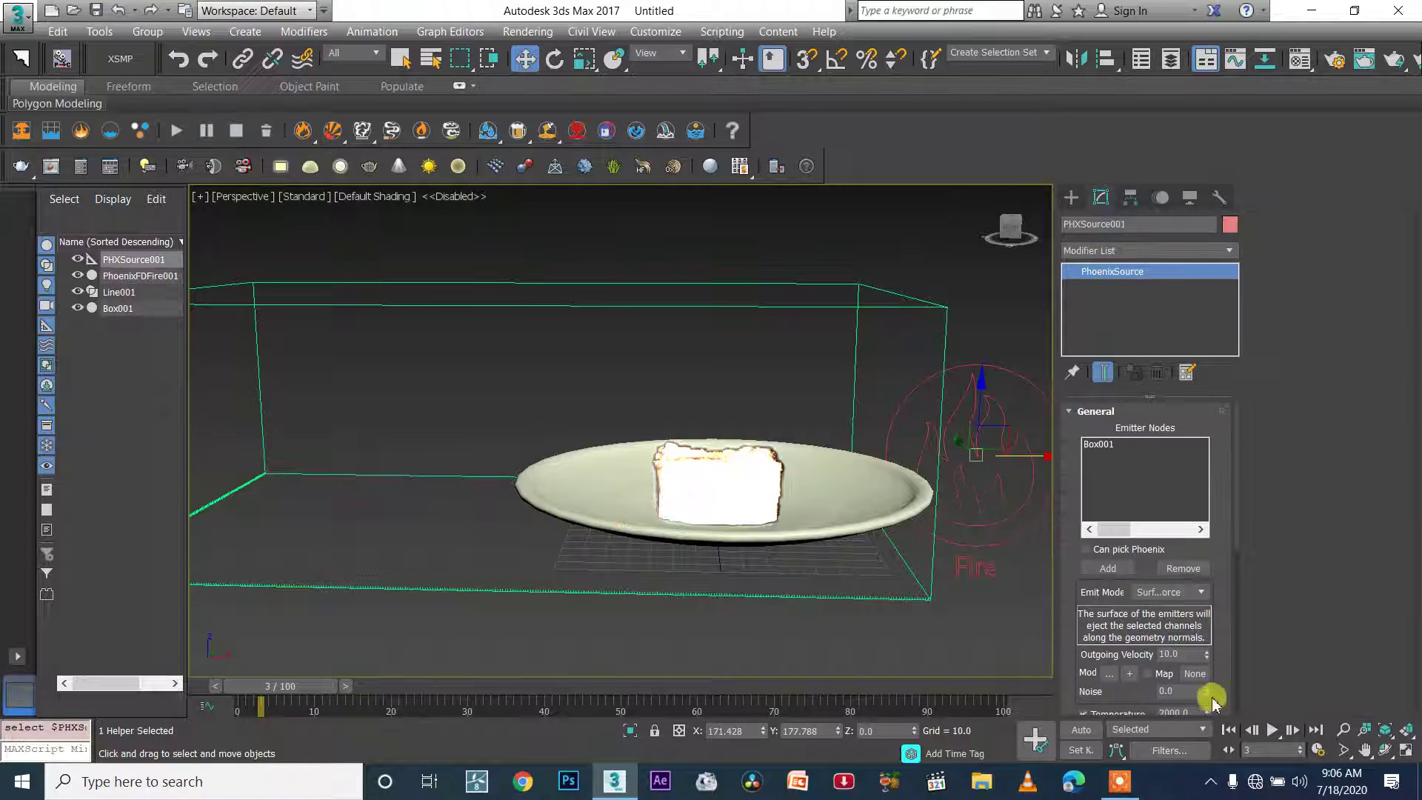
pyautogui.moveTo(1238, 529); pyautogui.dragTo(1231, 597)
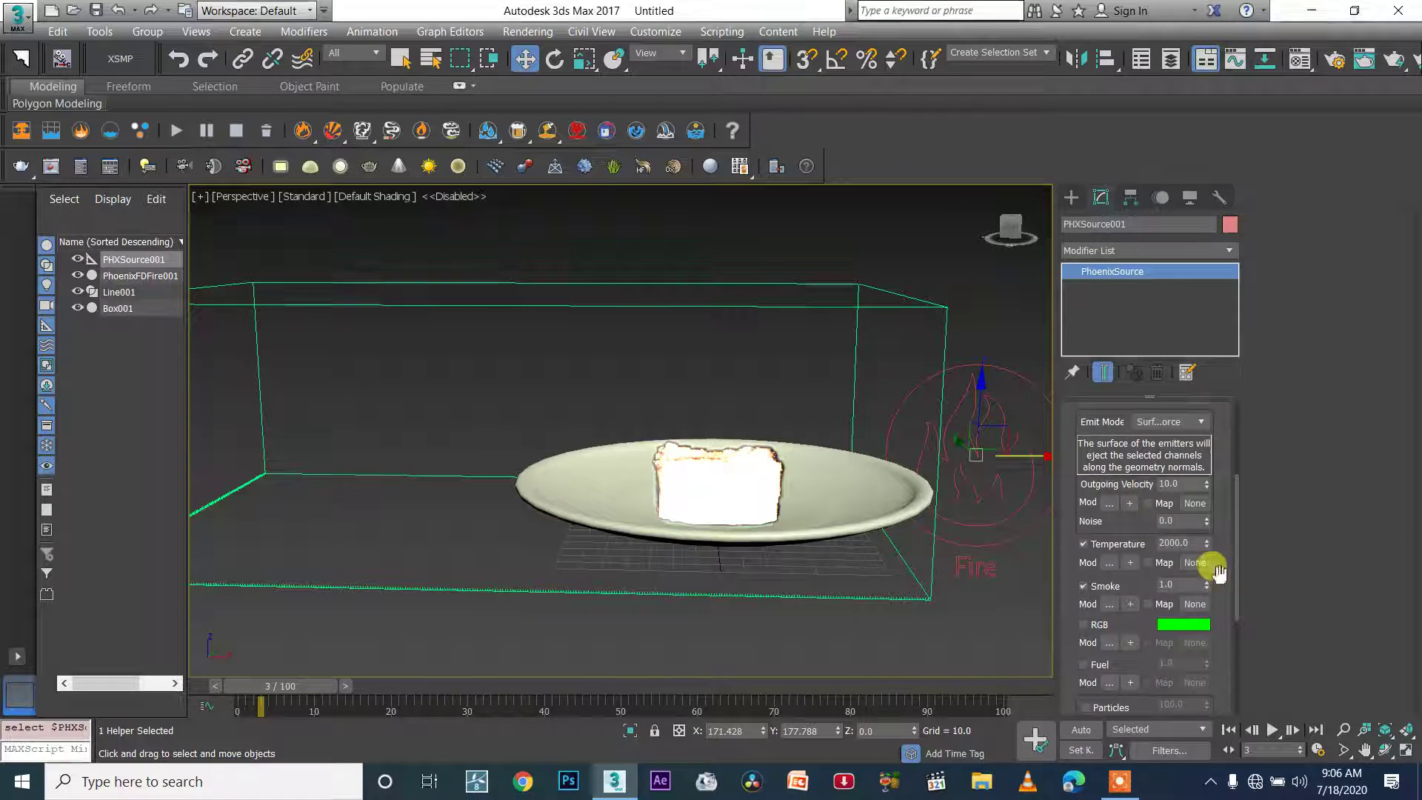
pyautogui.click(1179, 542)
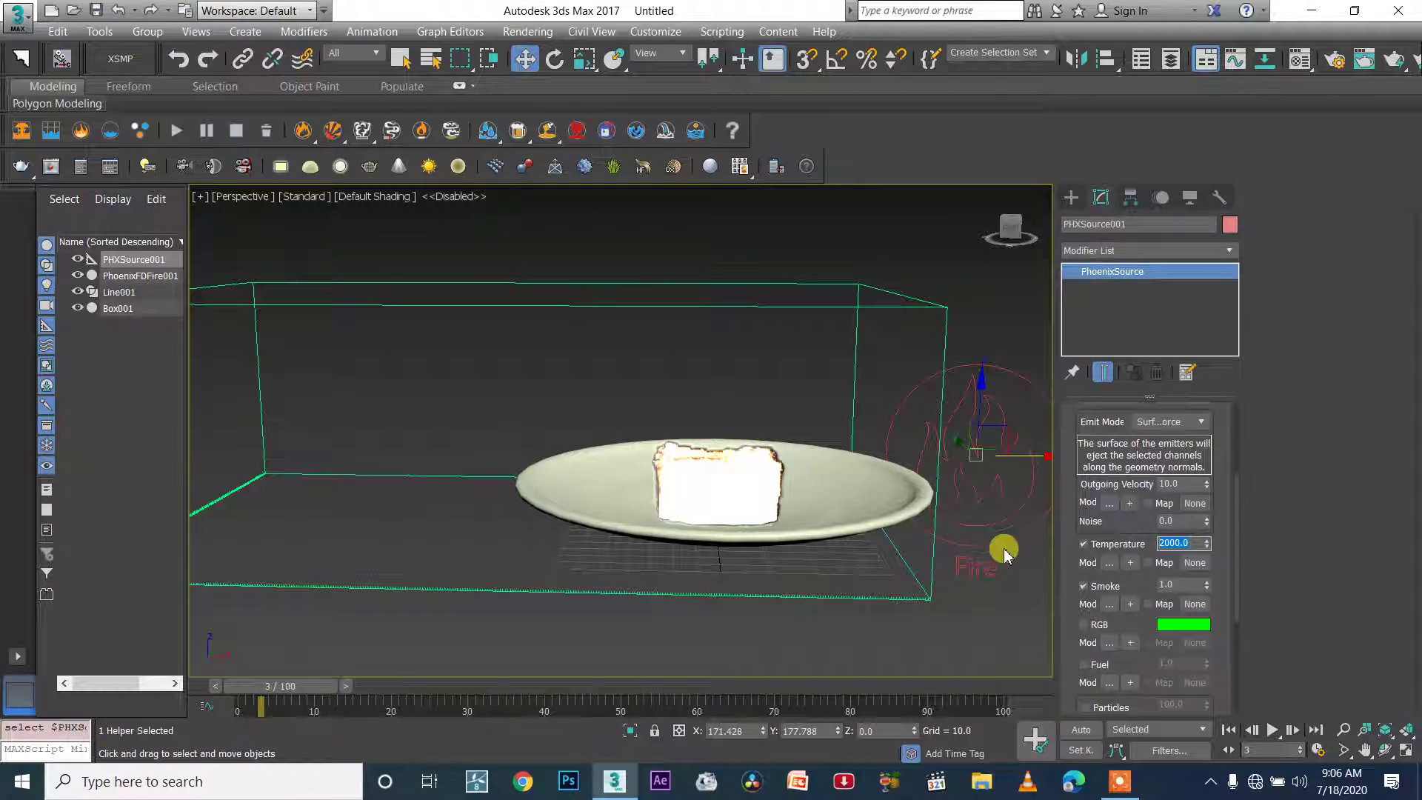
pyautogui.write('10')
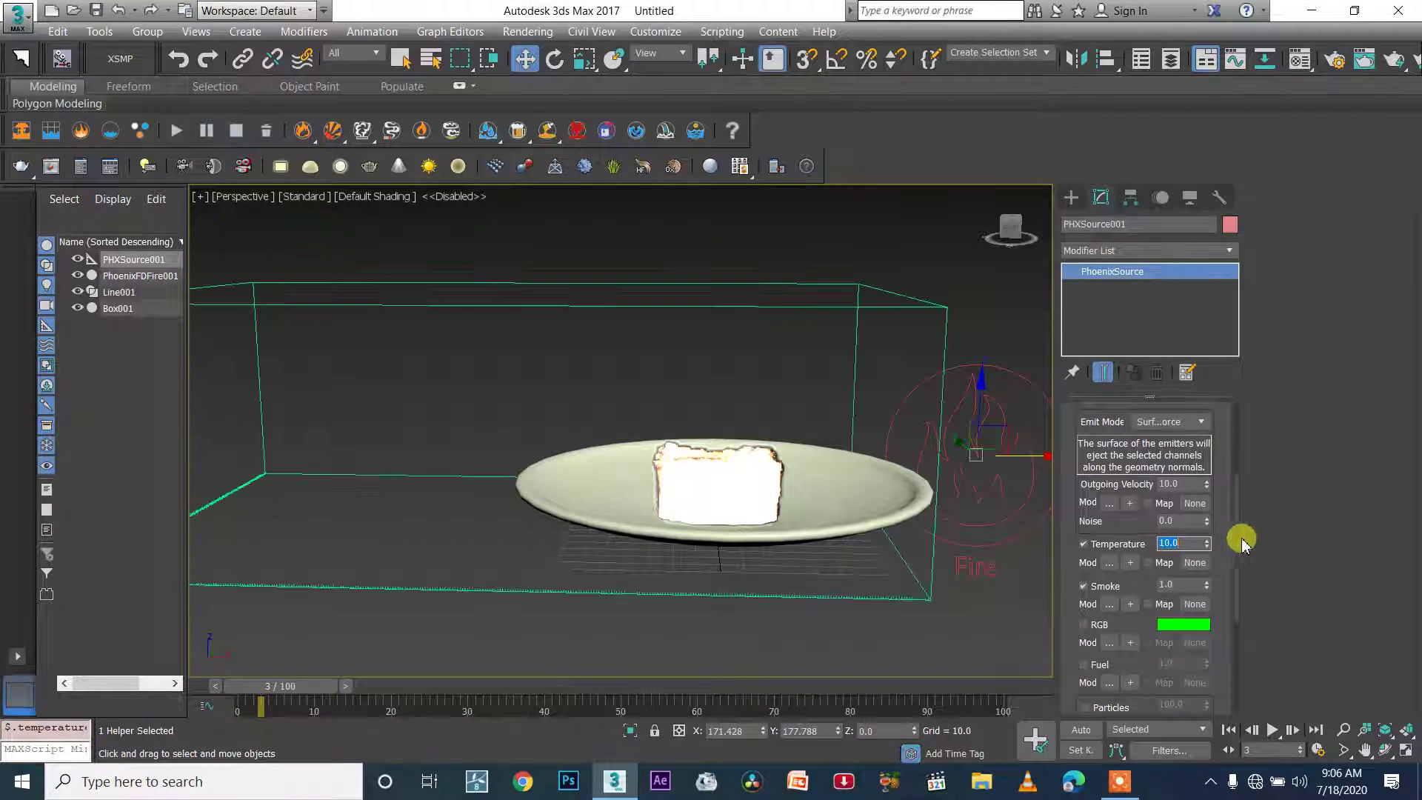
# Step: Set the fire source's Polygon ID to 1 so emission is limited to those faces
pyautogui.moveTo(1238, 506); pyautogui.dragTo(1229, 524)
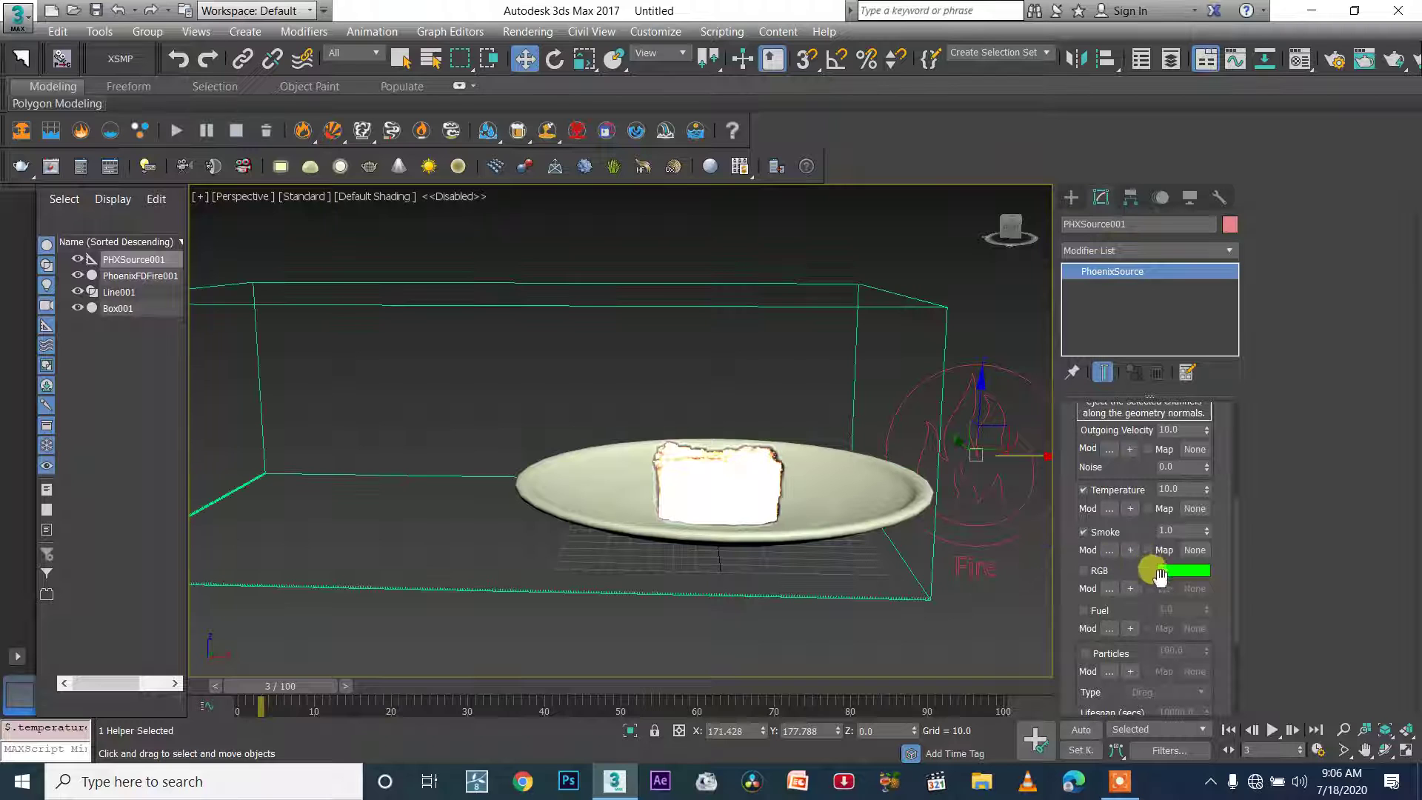
pyautogui.moveTo(1238, 549); pyautogui.dragTo(1219, 644)
pyautogui.click(1182, 637)
pyautogui.write('1')
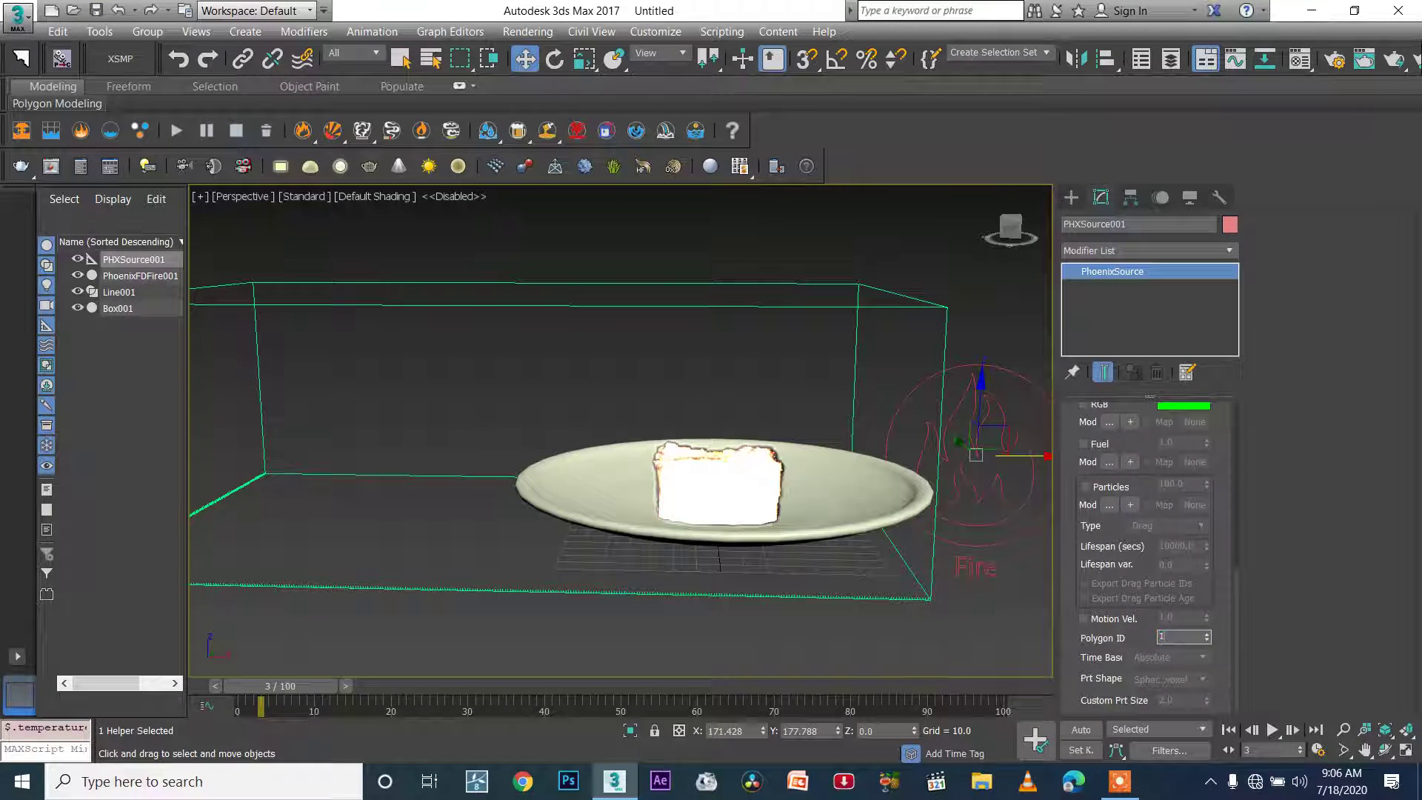
pyautogui.press('Return')
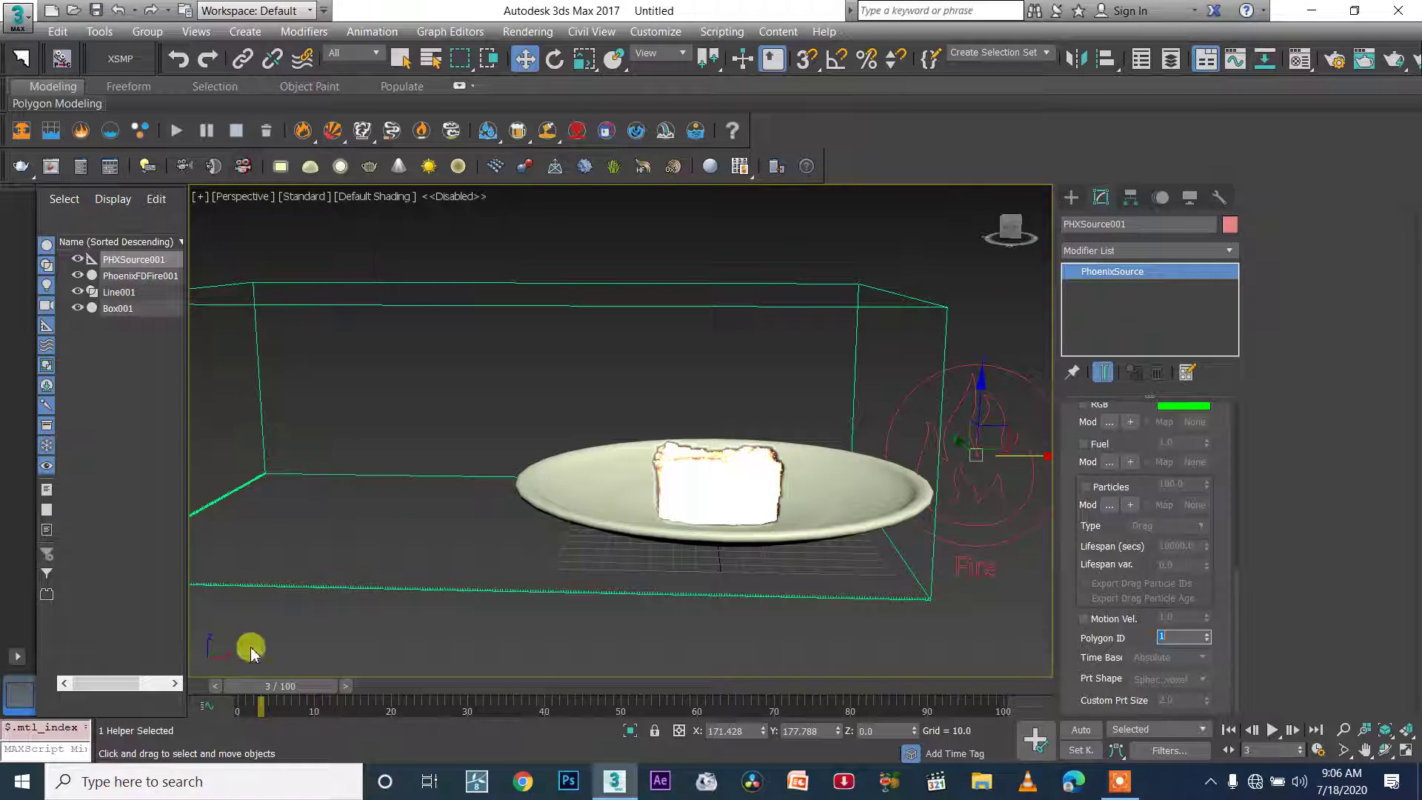
# Step: Return the timeline to frame 0 and set the fire simulator grid's cell size to 0.5
pyautogui.moveTo(277, 684); pyautogui.dragTo(247, 659)
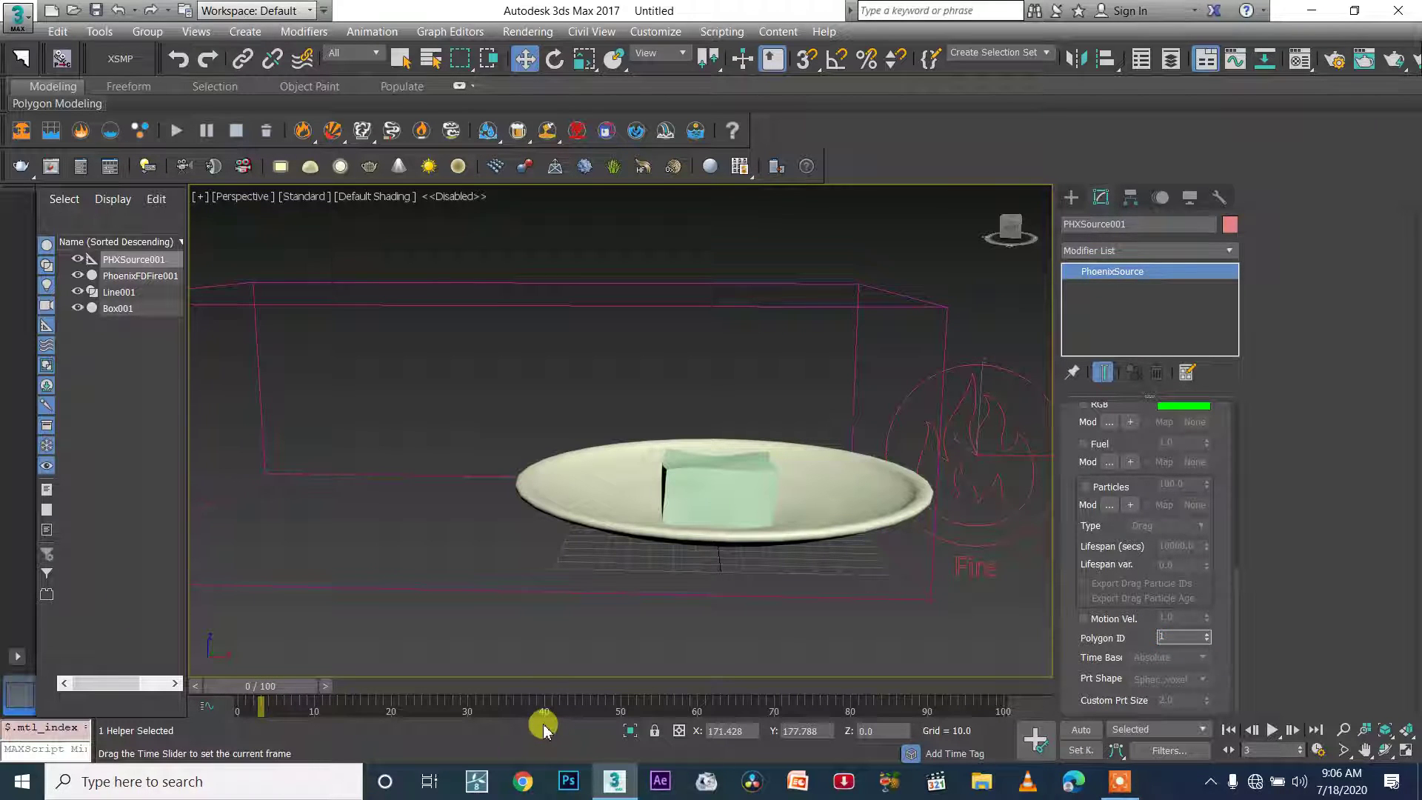
pyautogui.click(859, 304)
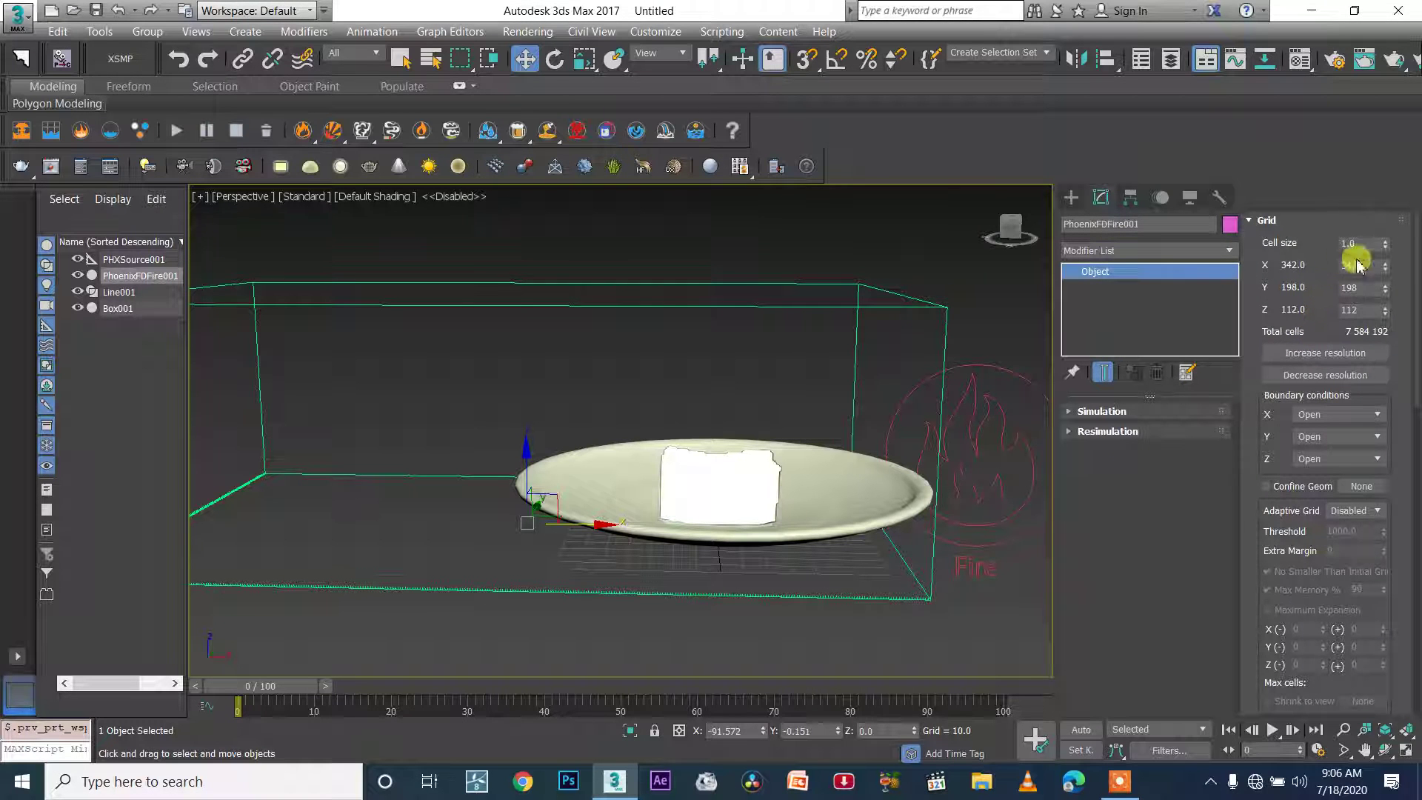
pyautogui.moveTo(1353, 254); pyautogui.dragTo(1350, 250)
pyautogui.doubleClick(1355, 237)
pyautogui.write('0.5')
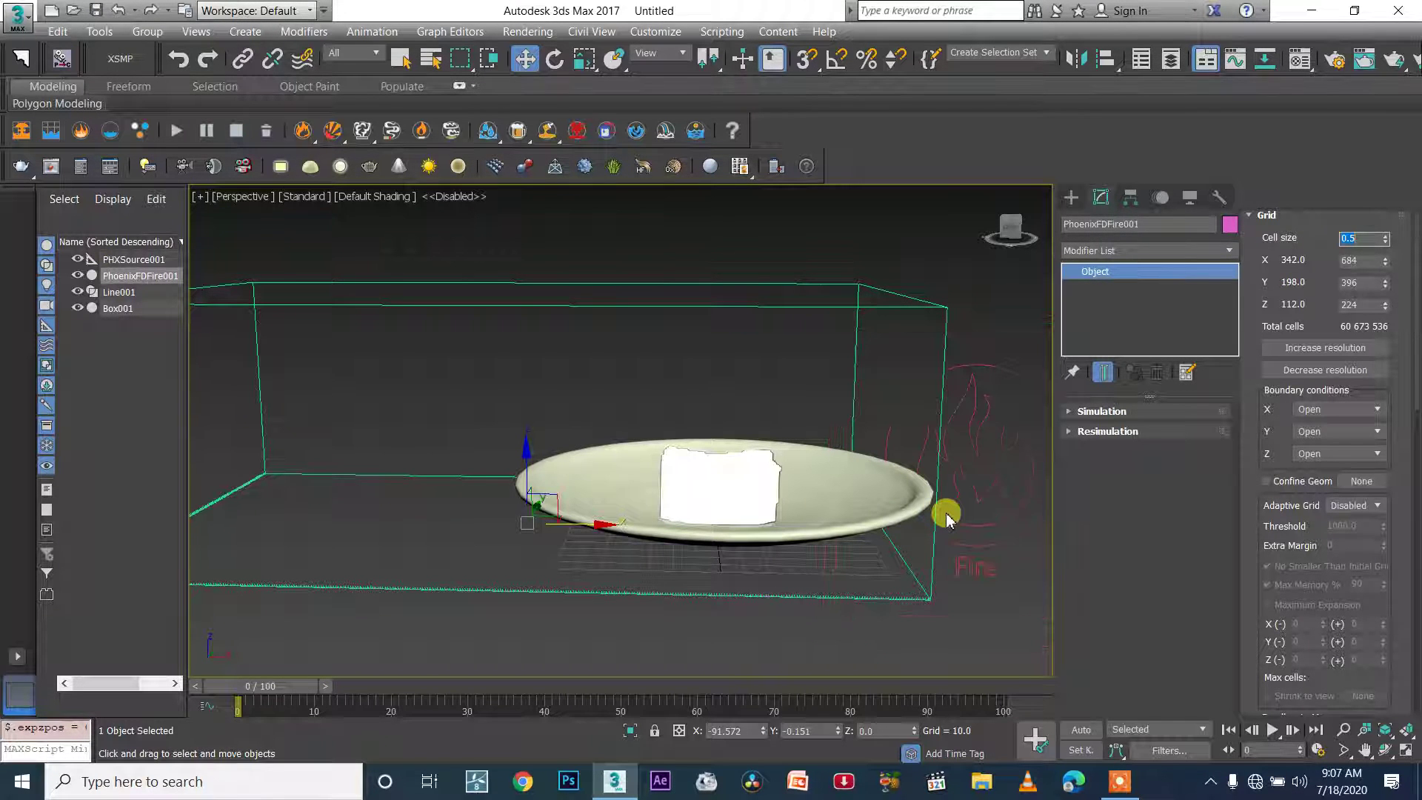
# Step: In the simulator's Dynamics settings, set Cooling to 0 and the conservation Quality to 40
pyautogui.scroll(-5, 1301, 584)
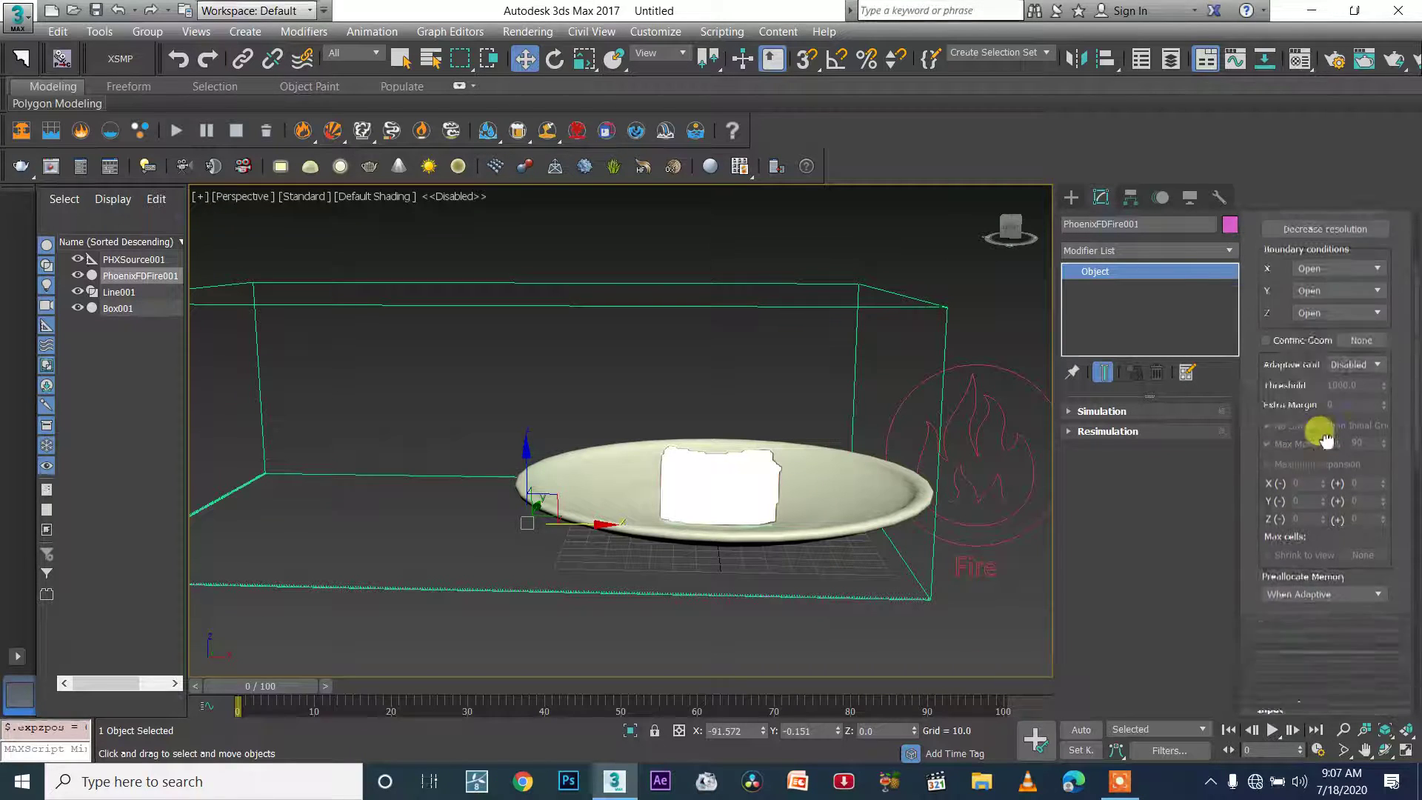
pyautogui.click(1301, 619)
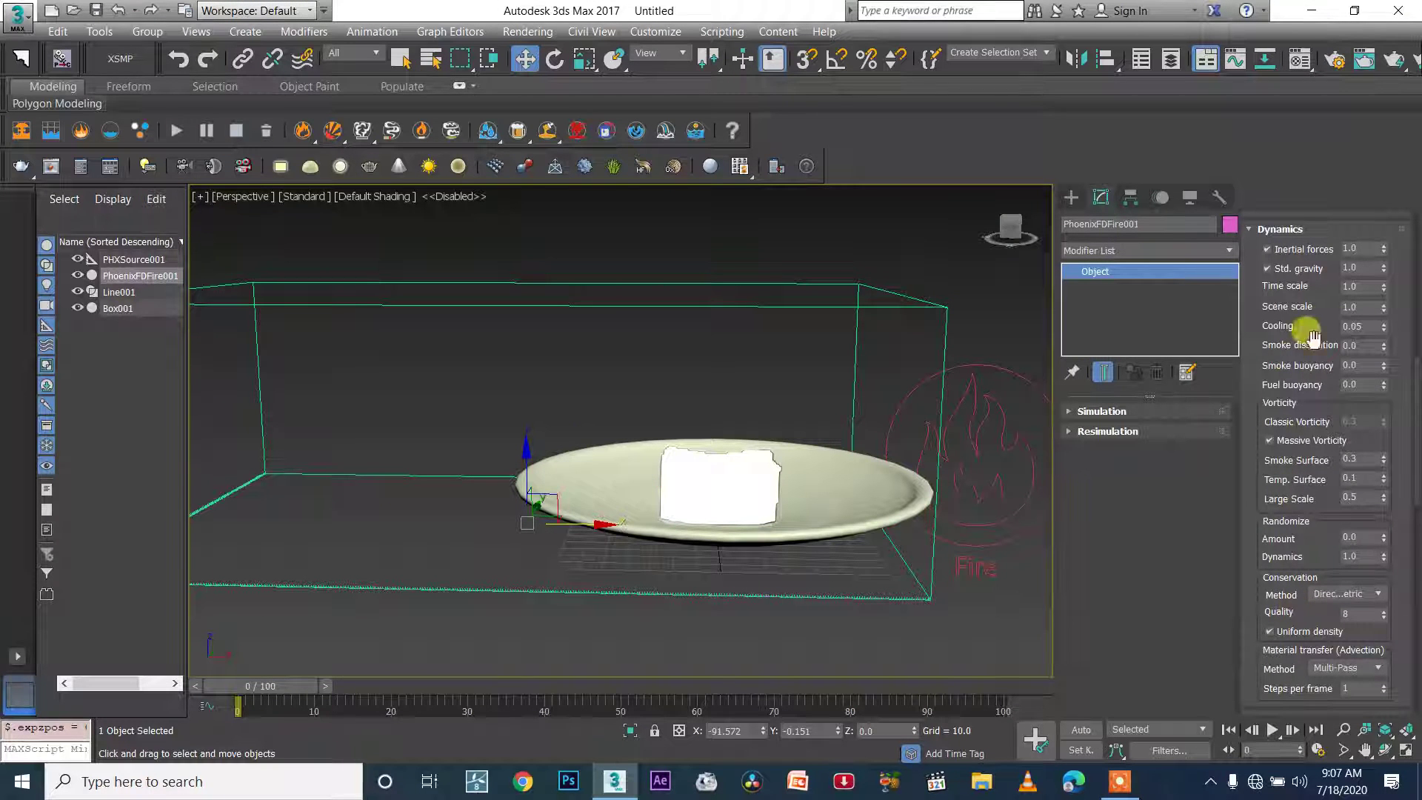
pyautogui.doubleClick(1355, 326)
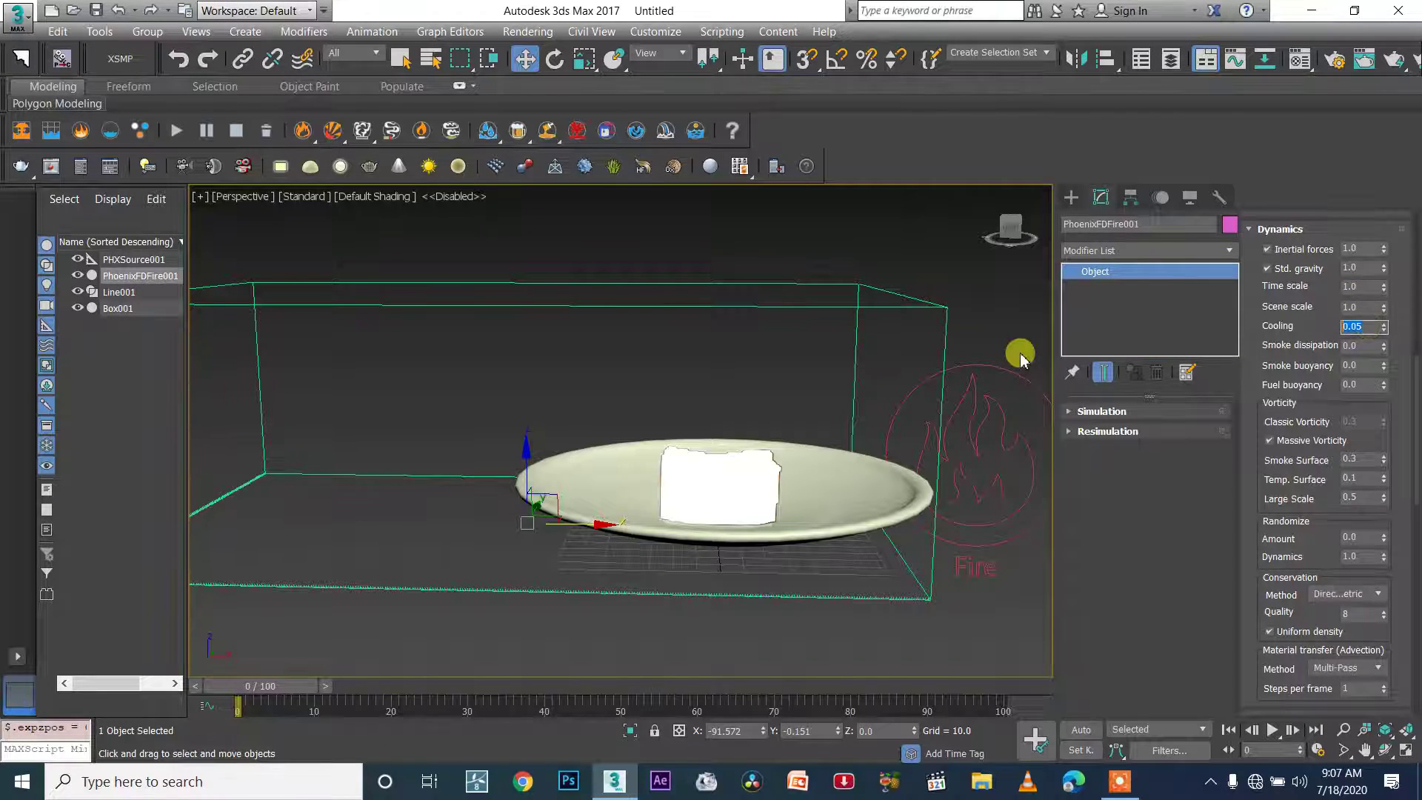
pyautogui.write('0')
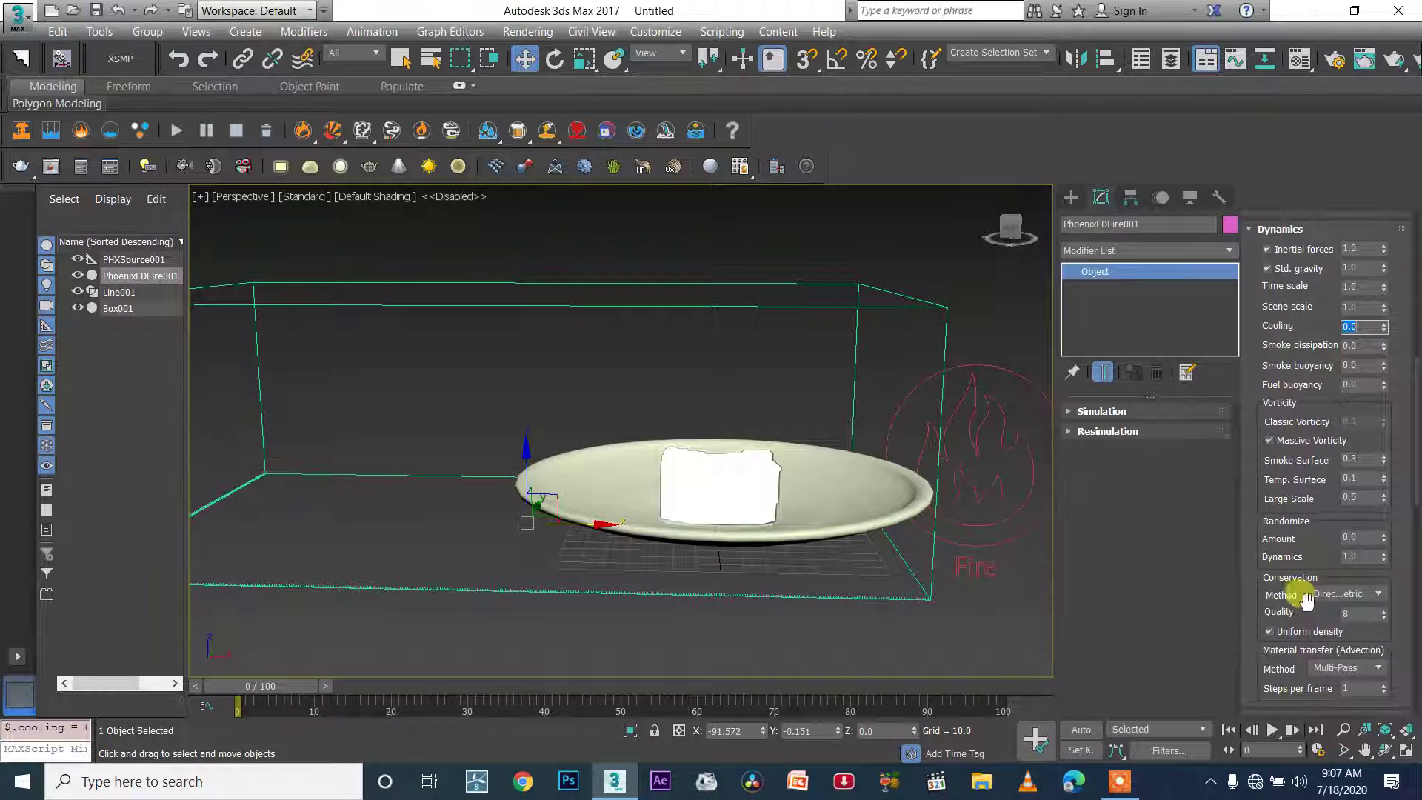
pyautogui.click(1360, 614)
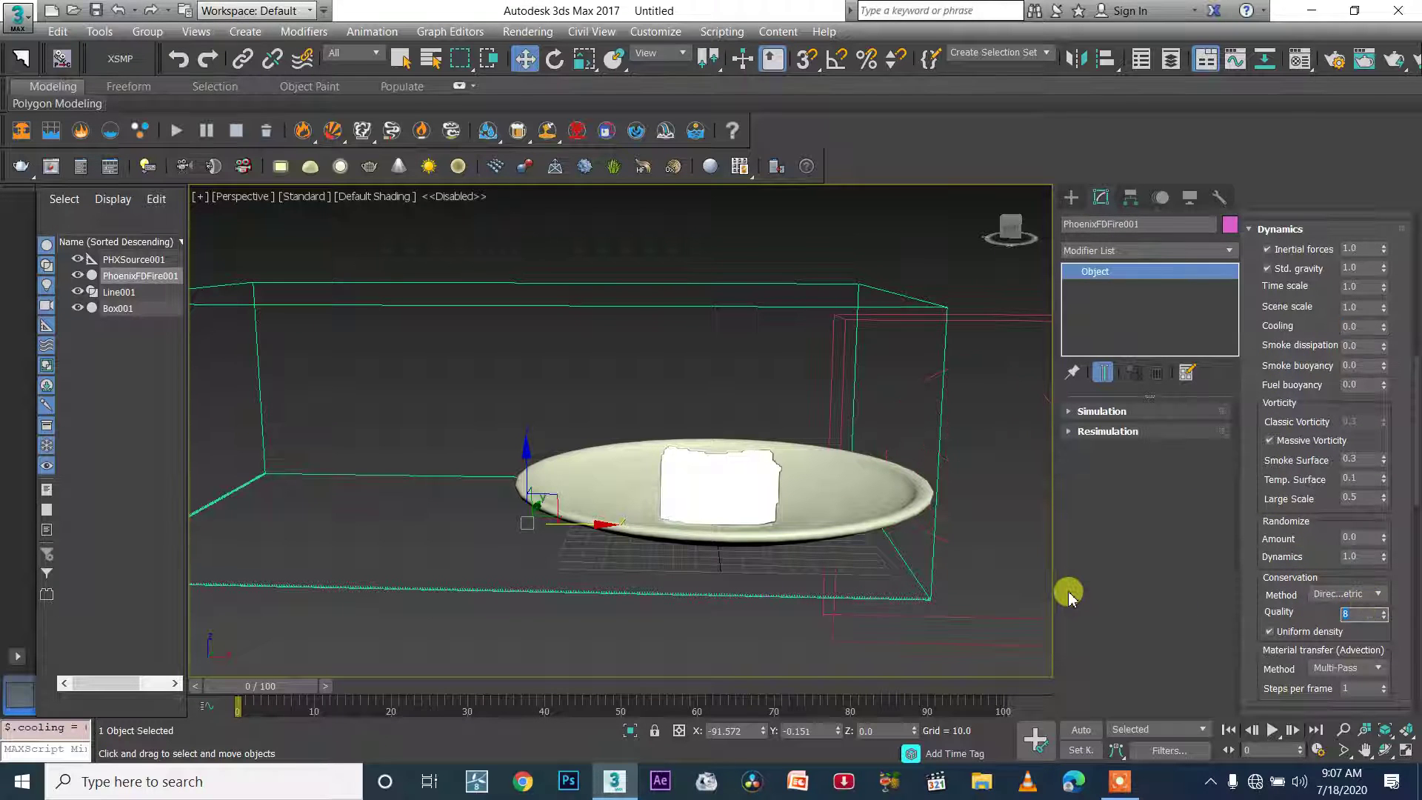
pyautogui.write('40')
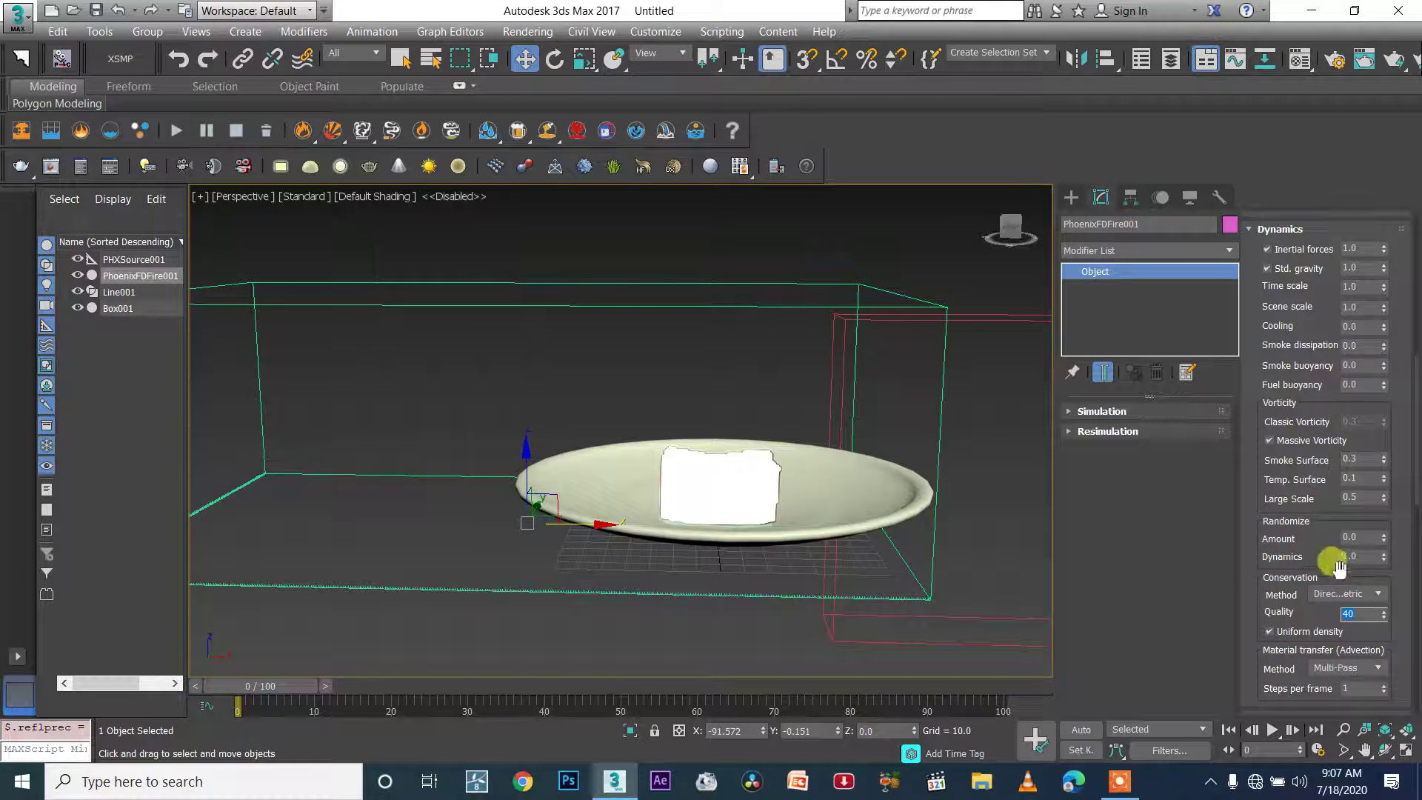
# Step: Enable Velocity in the simulator's output grid channels alongside Temperature and Smoke
pyautogui.scroll(-3, 1395, 511)
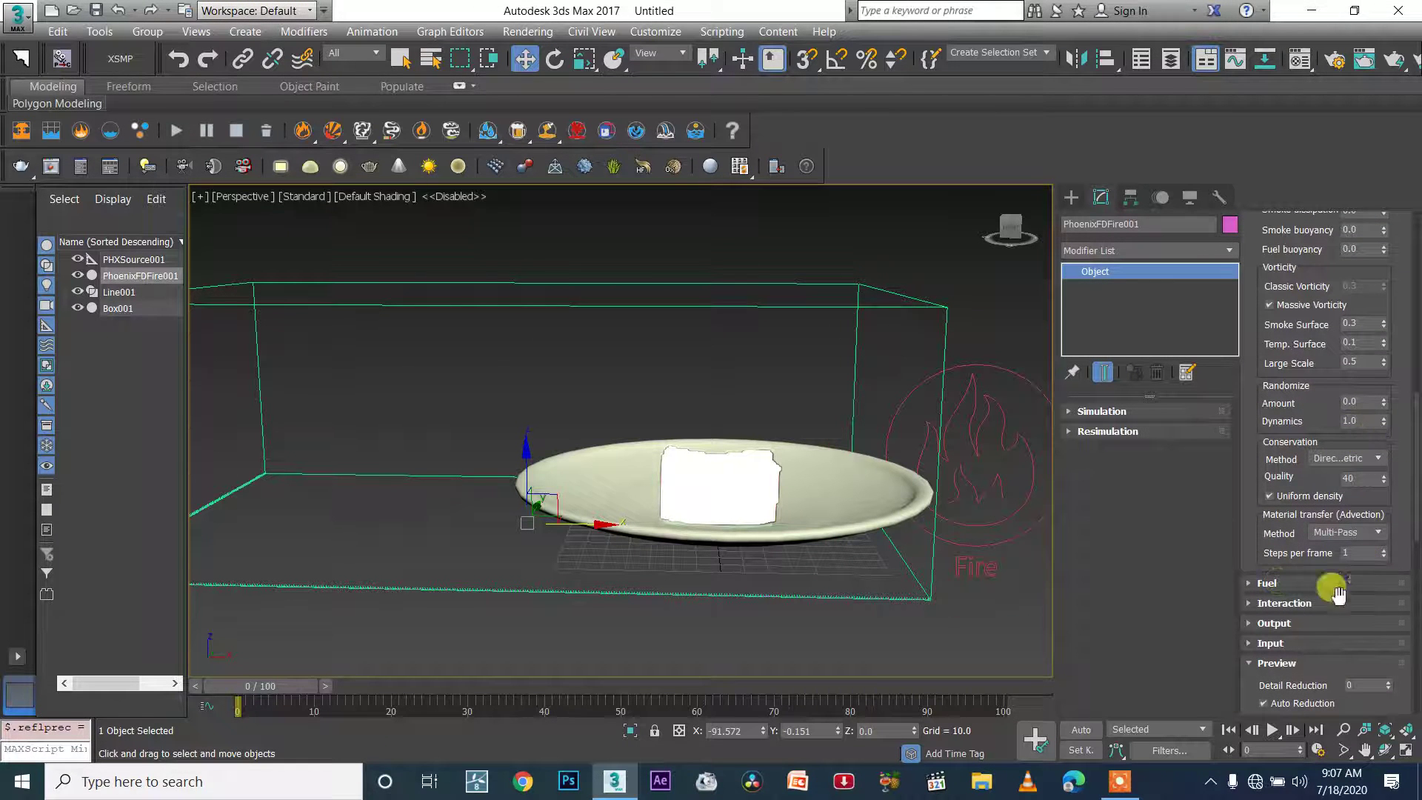
pyautogui.click(1312, 622)
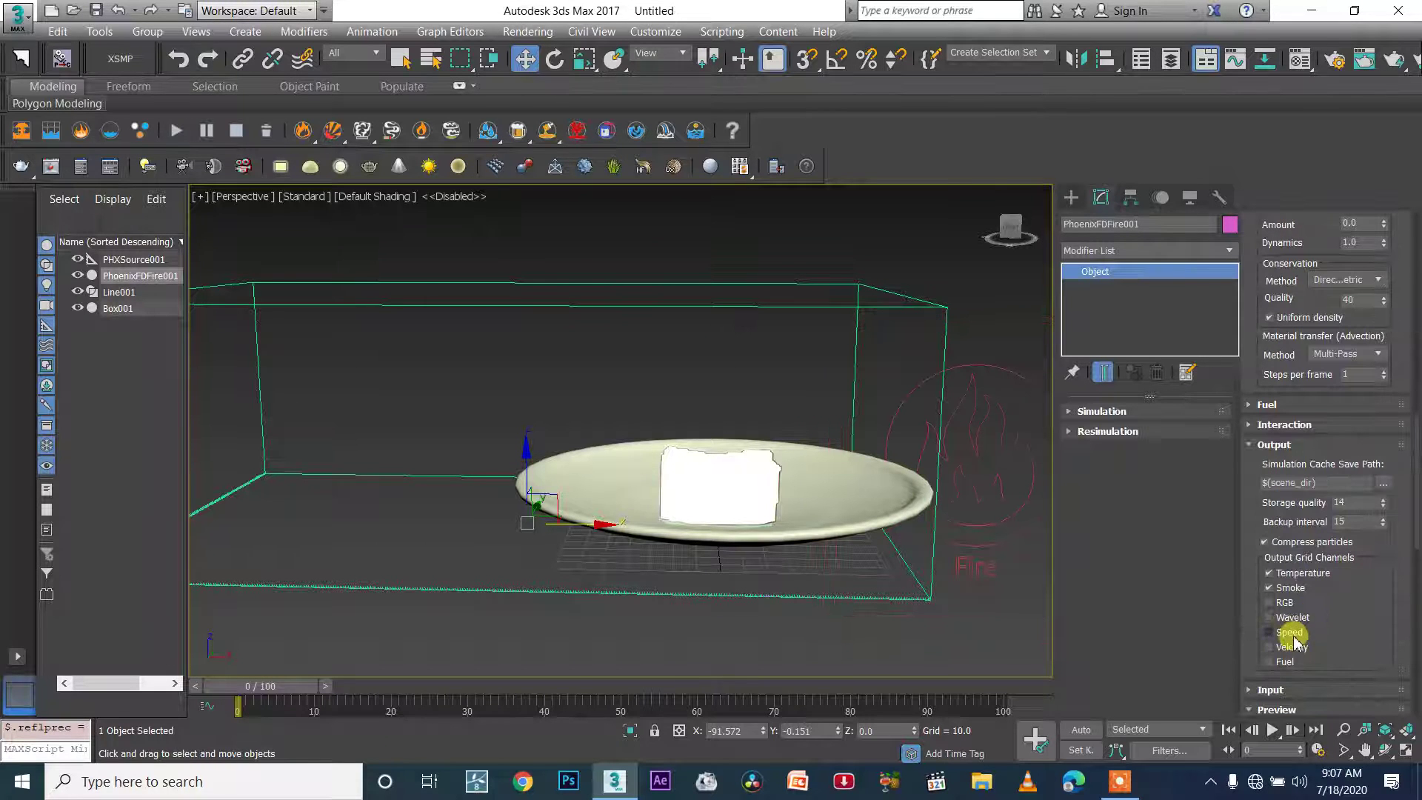
pyautogui.click(1382, 483)
pyautogui.click(1215, 631)
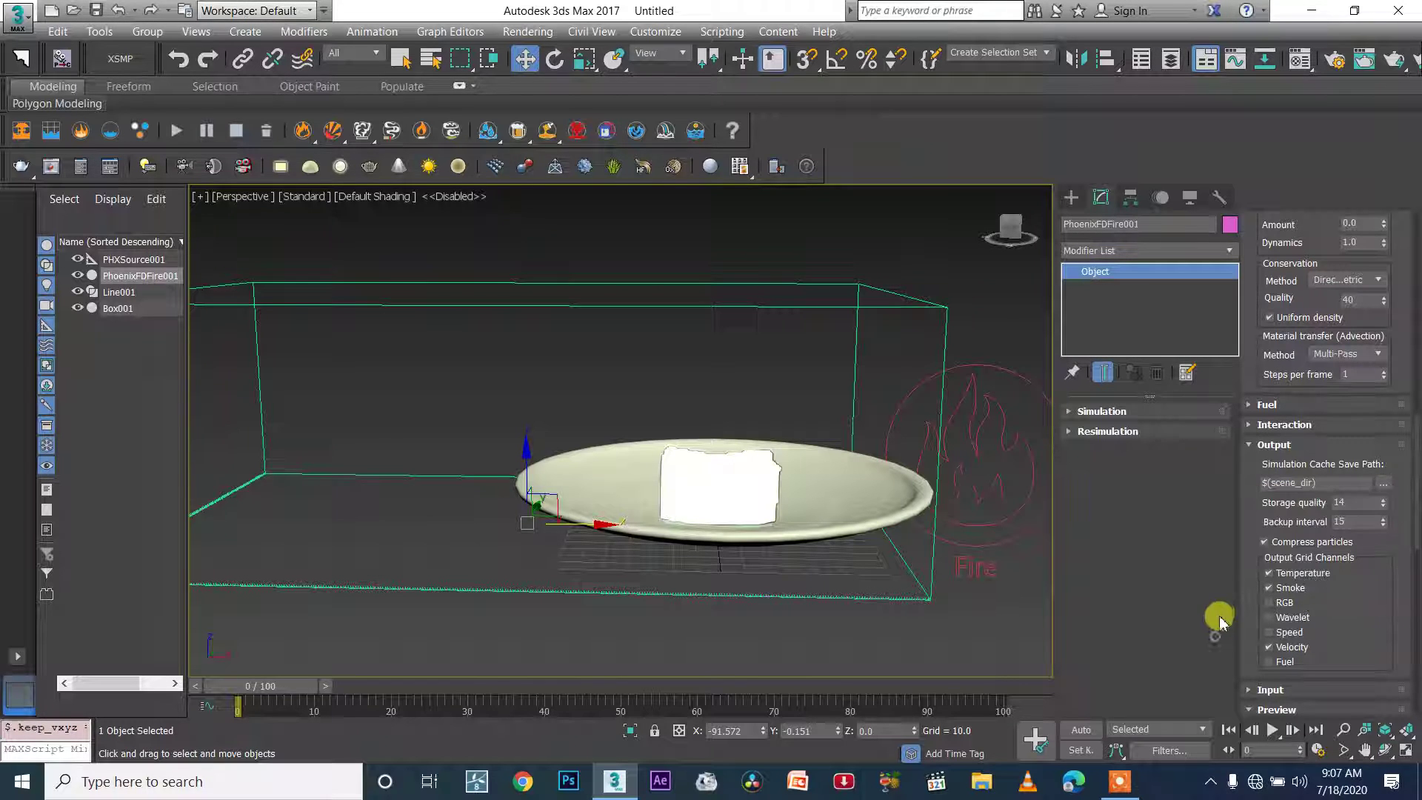
# Step: Return the timeline to frame 0 and delete the cached simulation files
pyautogui.moveTo(304, 681); pyautogui.dragTo(183, 680)
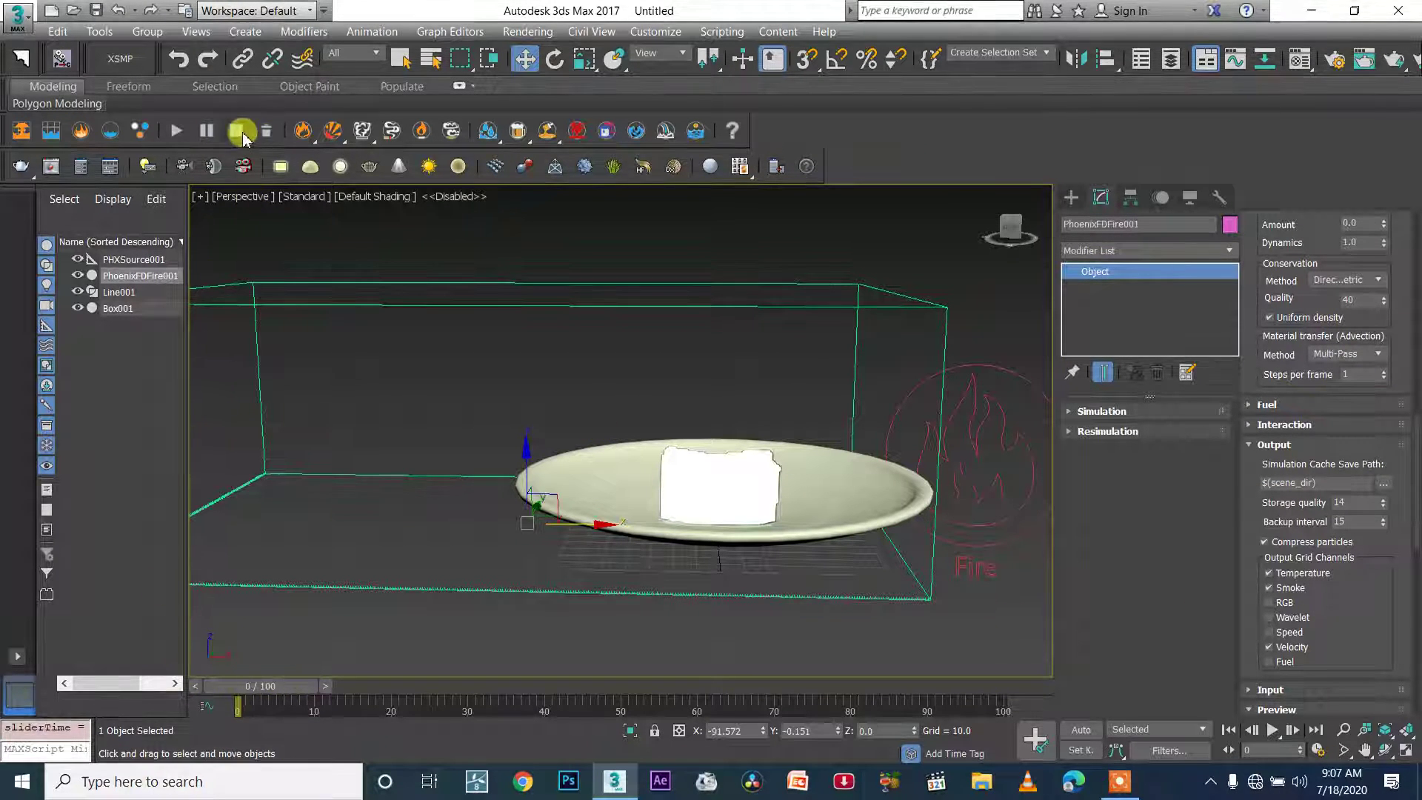
pyautogui.click(851, 440)
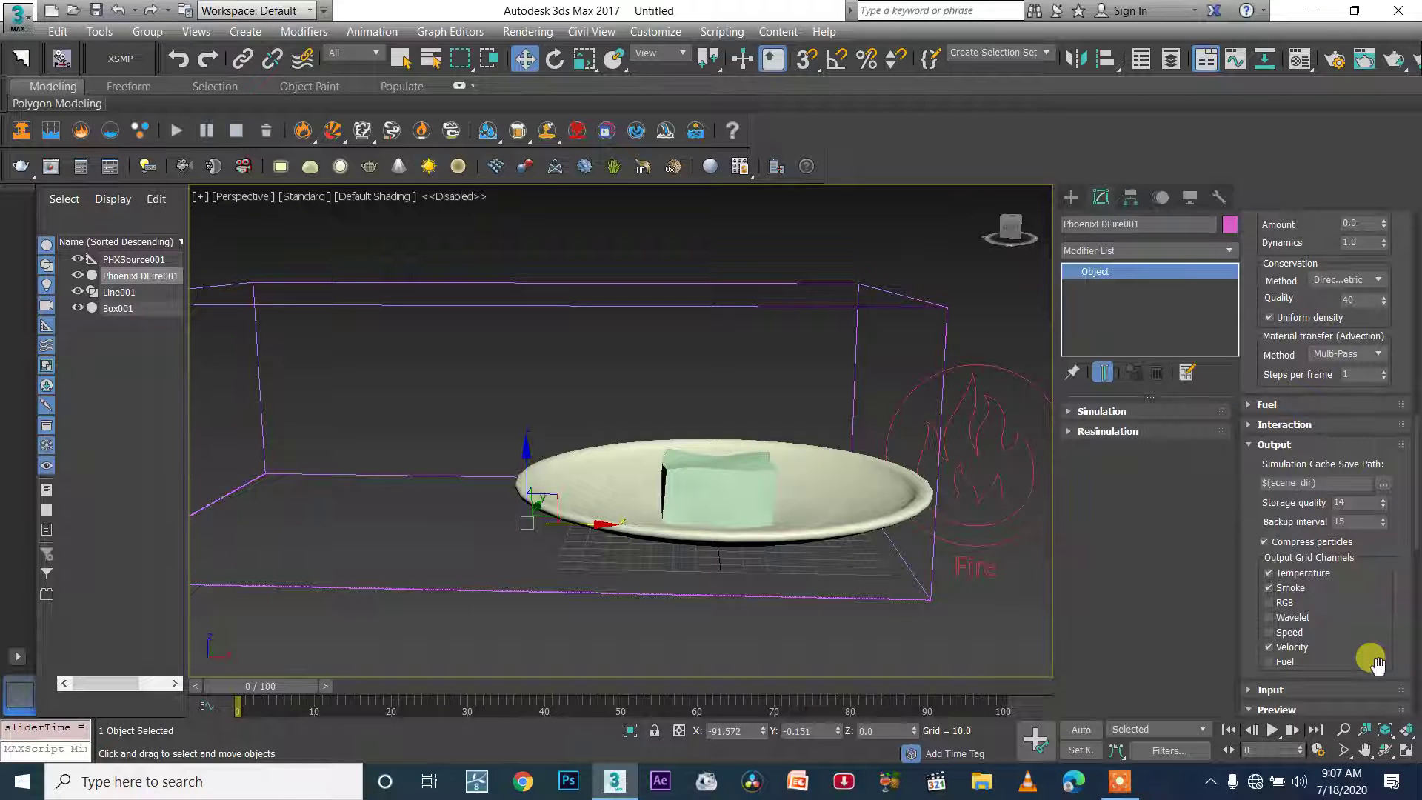
pyautogui.click(174, 133)
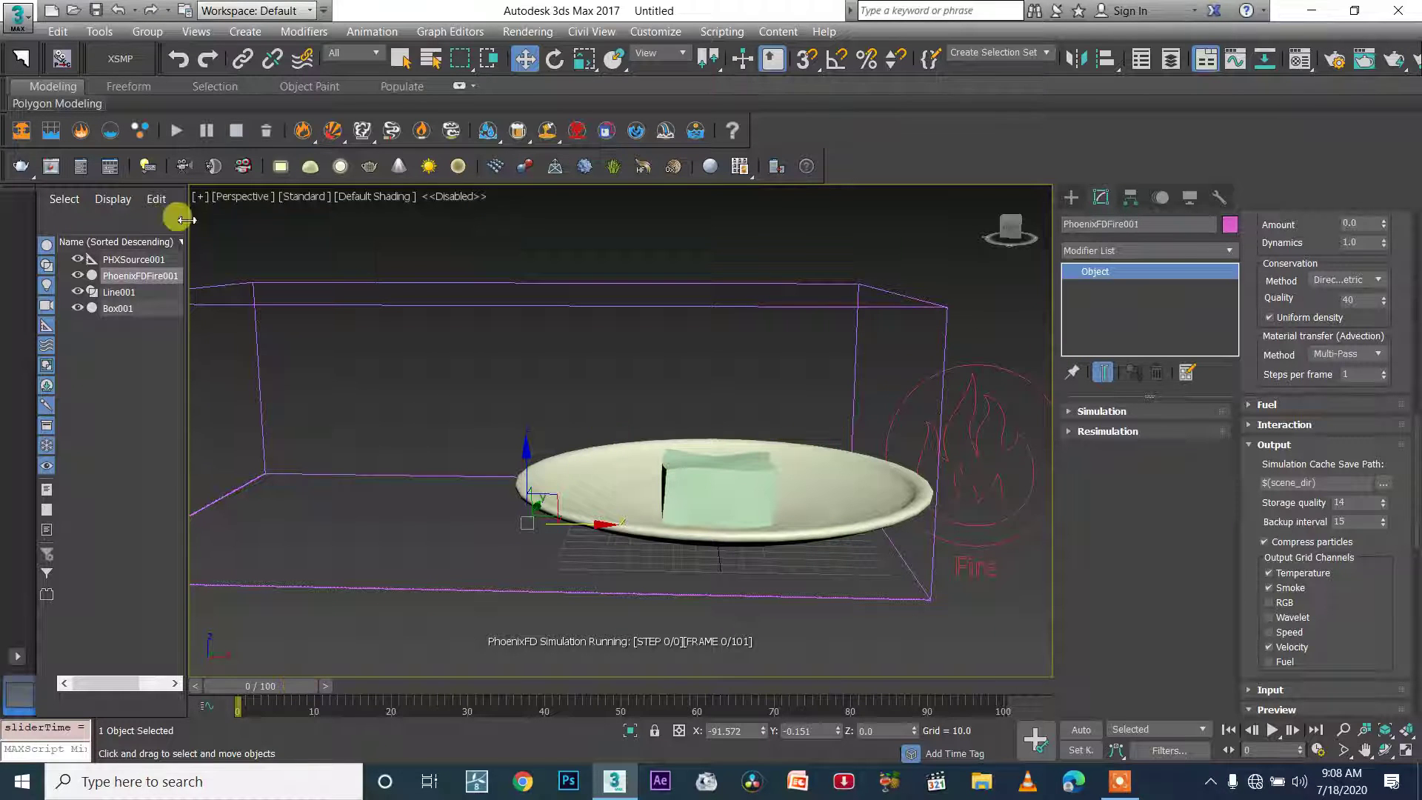
pyautogui.click(266, 134)
pyautogui.click(859, 451)
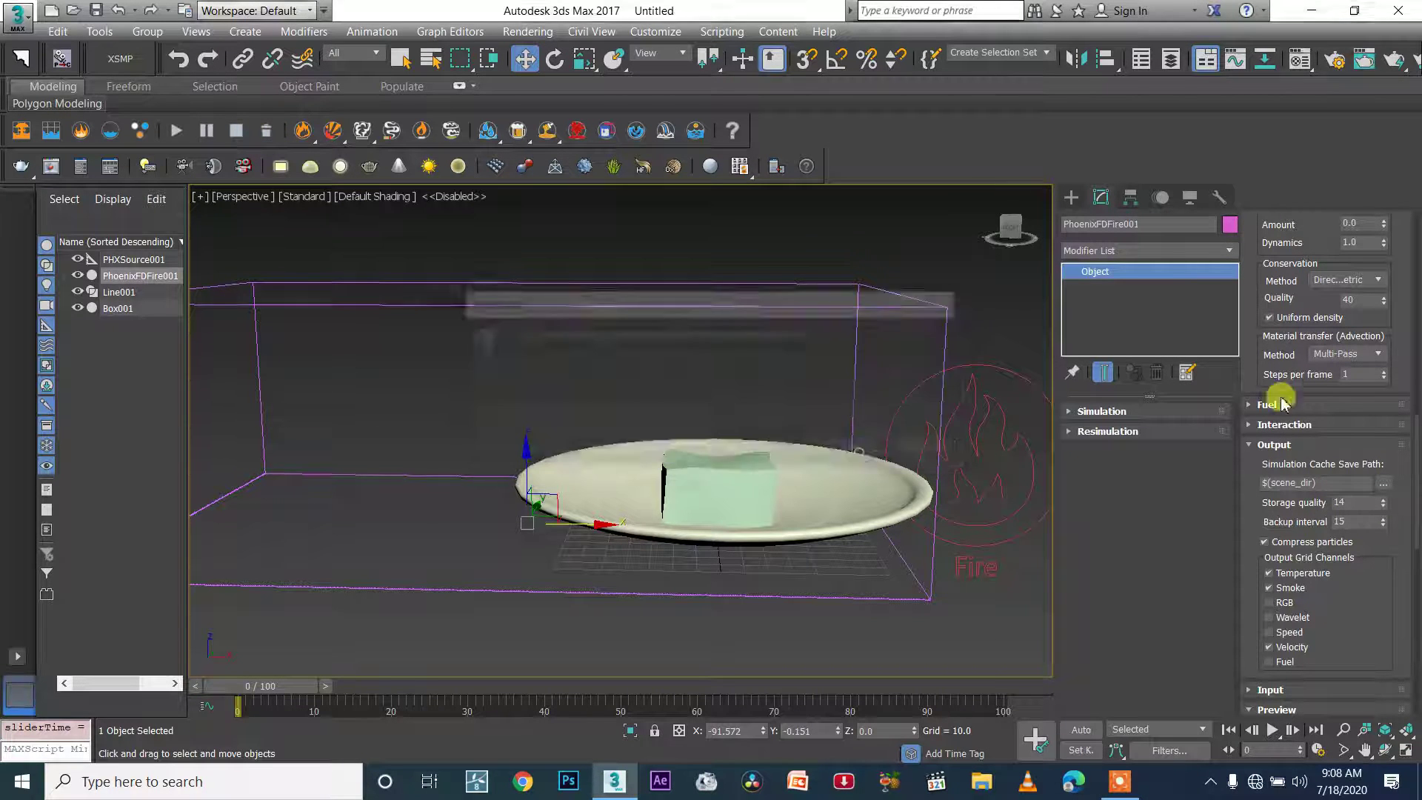
# Step: Run the smoke simulation from the fire simulator and inspect the smoke on the block from another side
pyautogui.moveTo(1414, 429); pyautogui.dragTo(1376, 174)
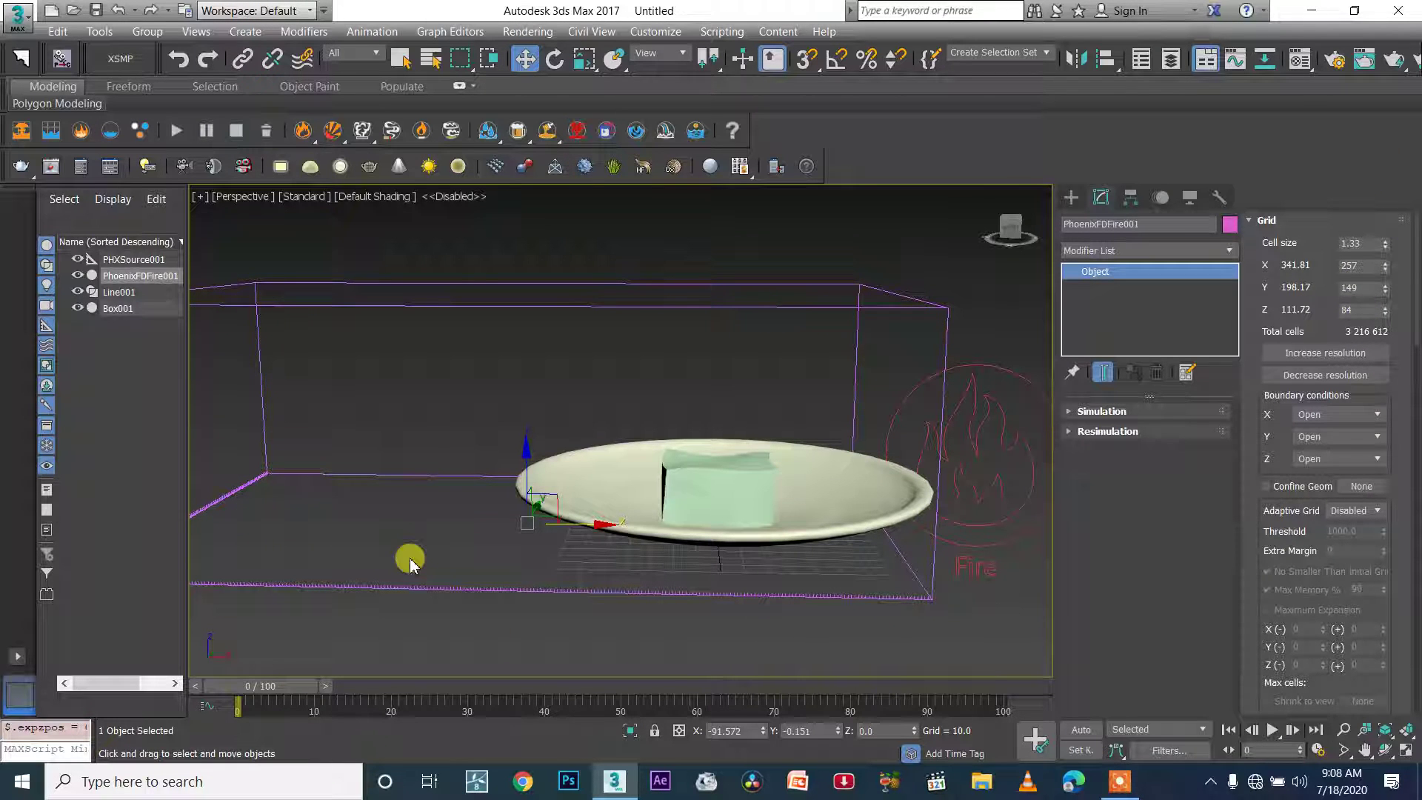
pyautogui.click(174, 131)
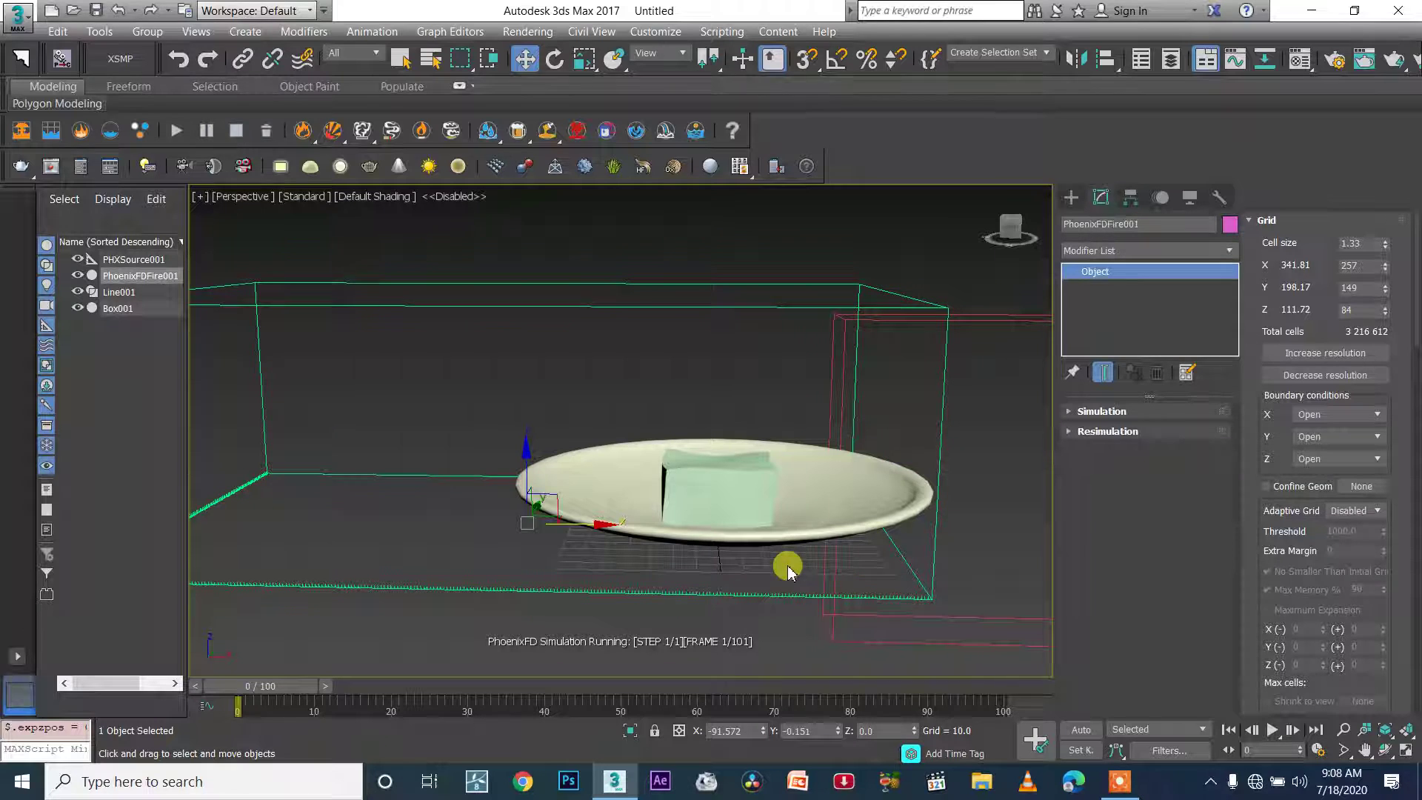
pyautogui.scroll(-3, 824, 534)
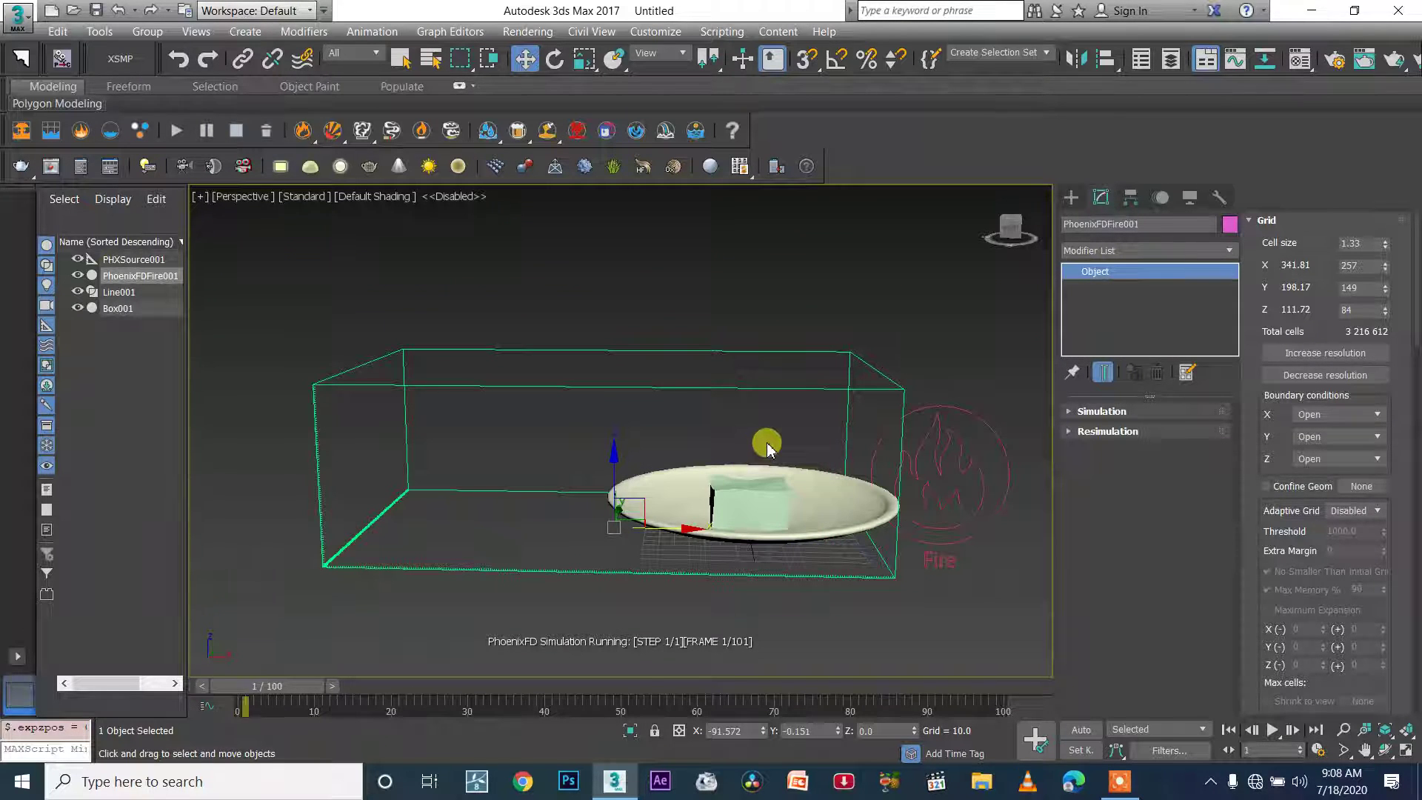
pyautogui.scroll(3, 778, 461)
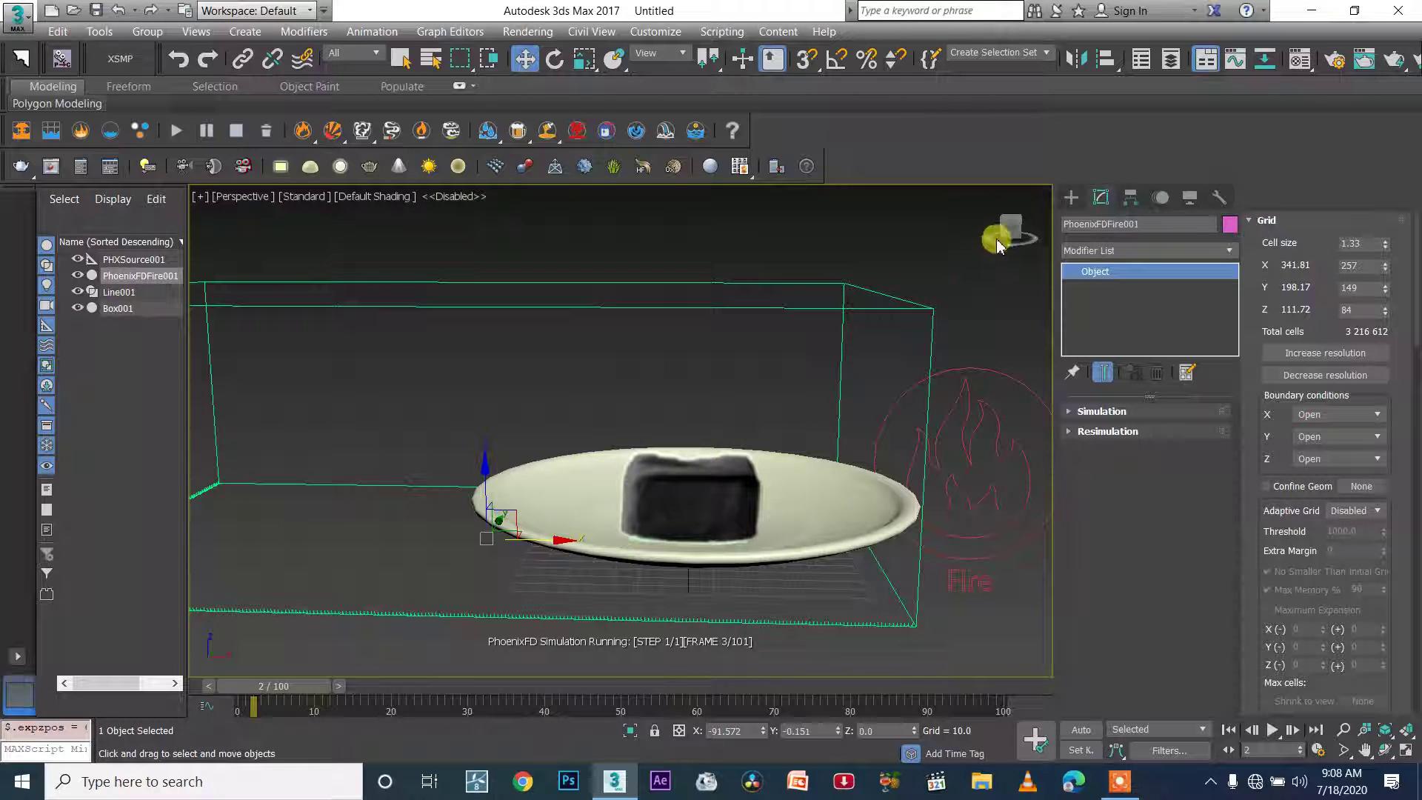
pyautogui.moveTo(1010, 228); pyautogui.dragTo(746, 268)
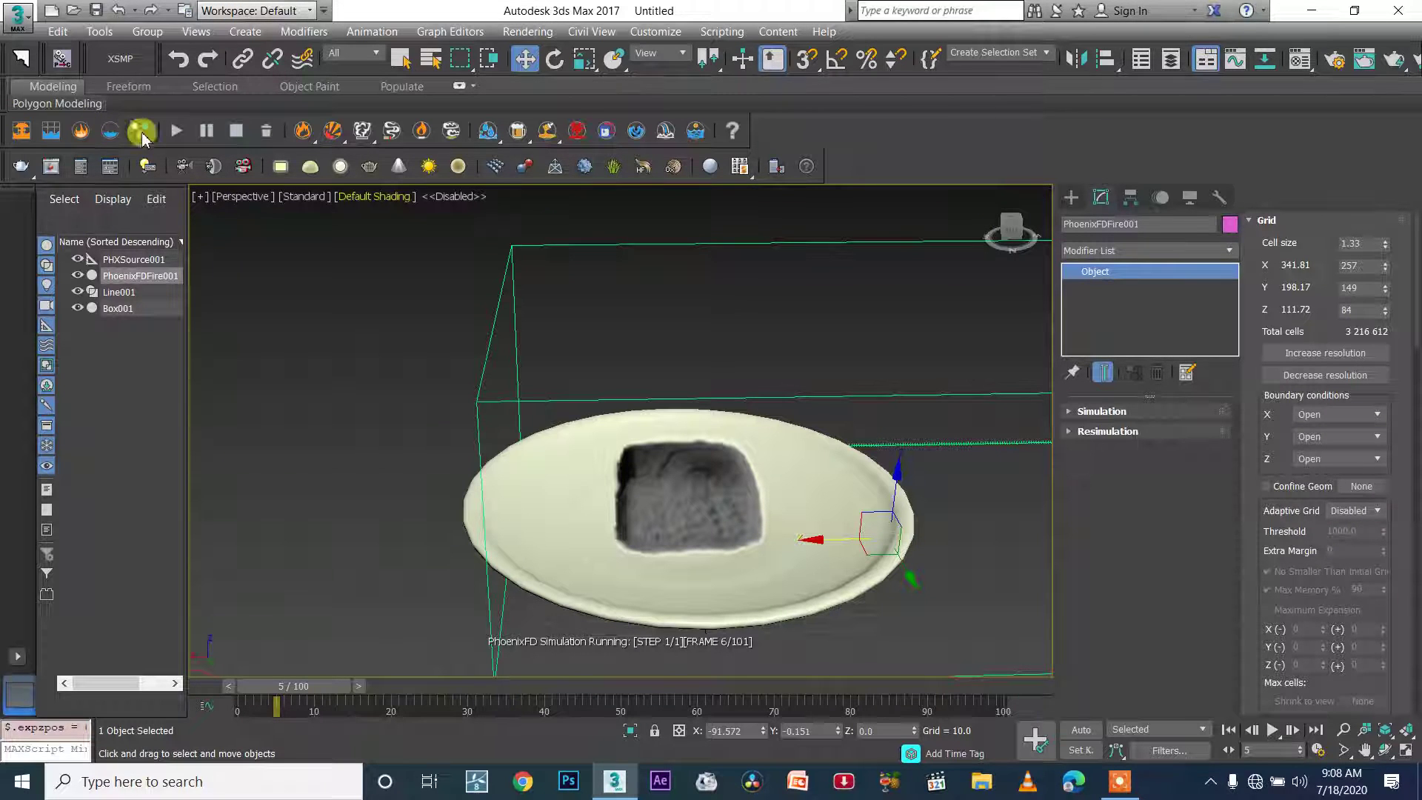
# Step: Stop the running simulation and delete all cache files of the fire simulator
pyautogui.click(237, 133)
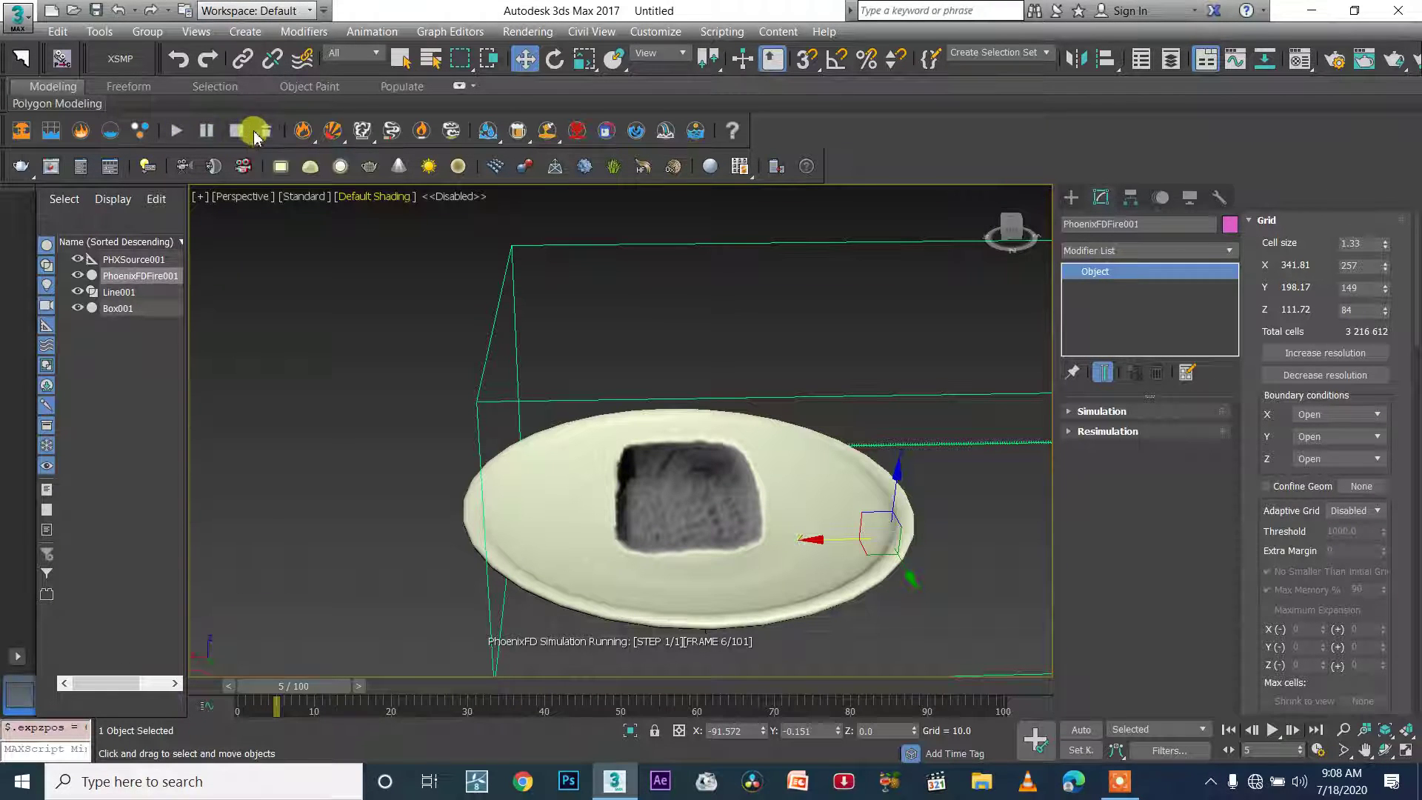
pyautogui.click(265, 132)
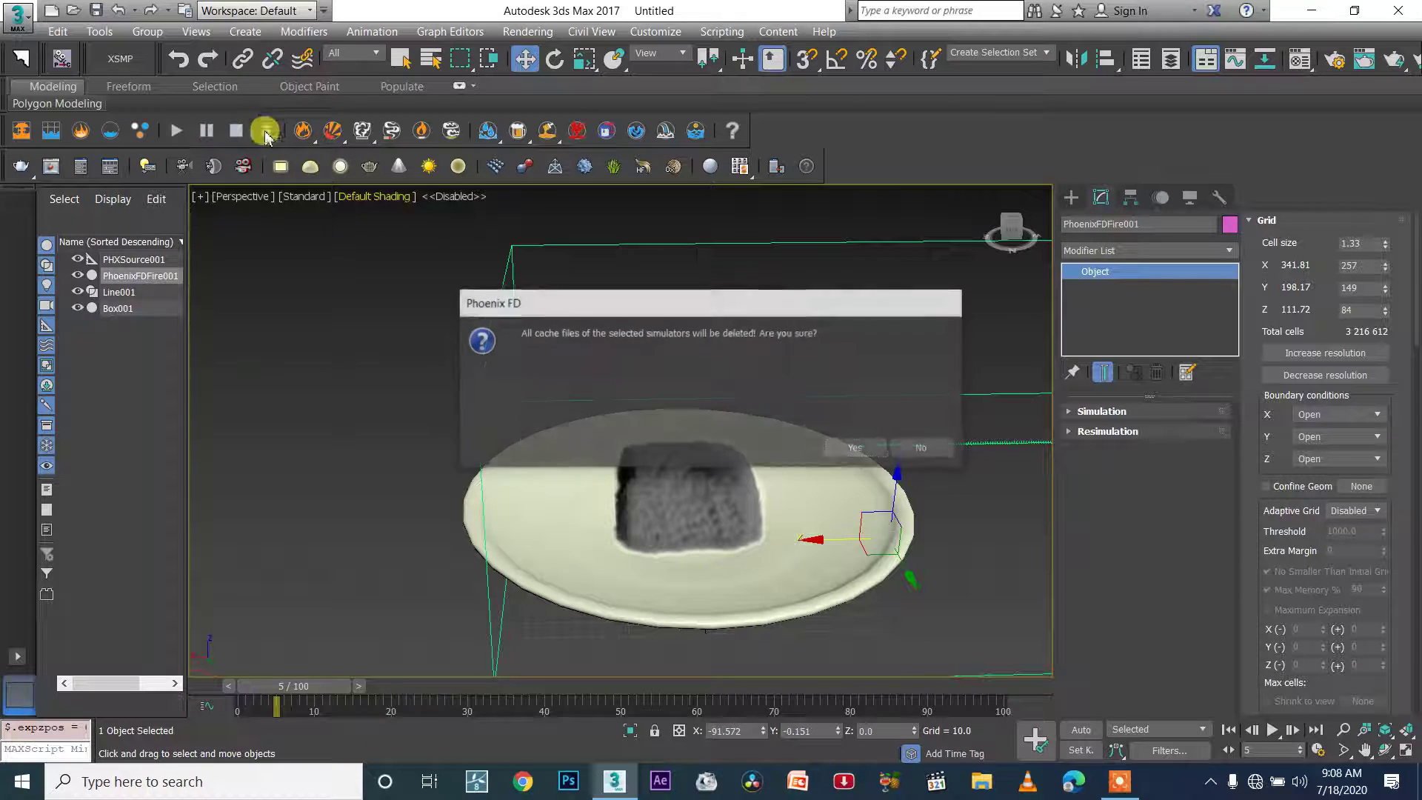
pyautogui.click(855, 448)
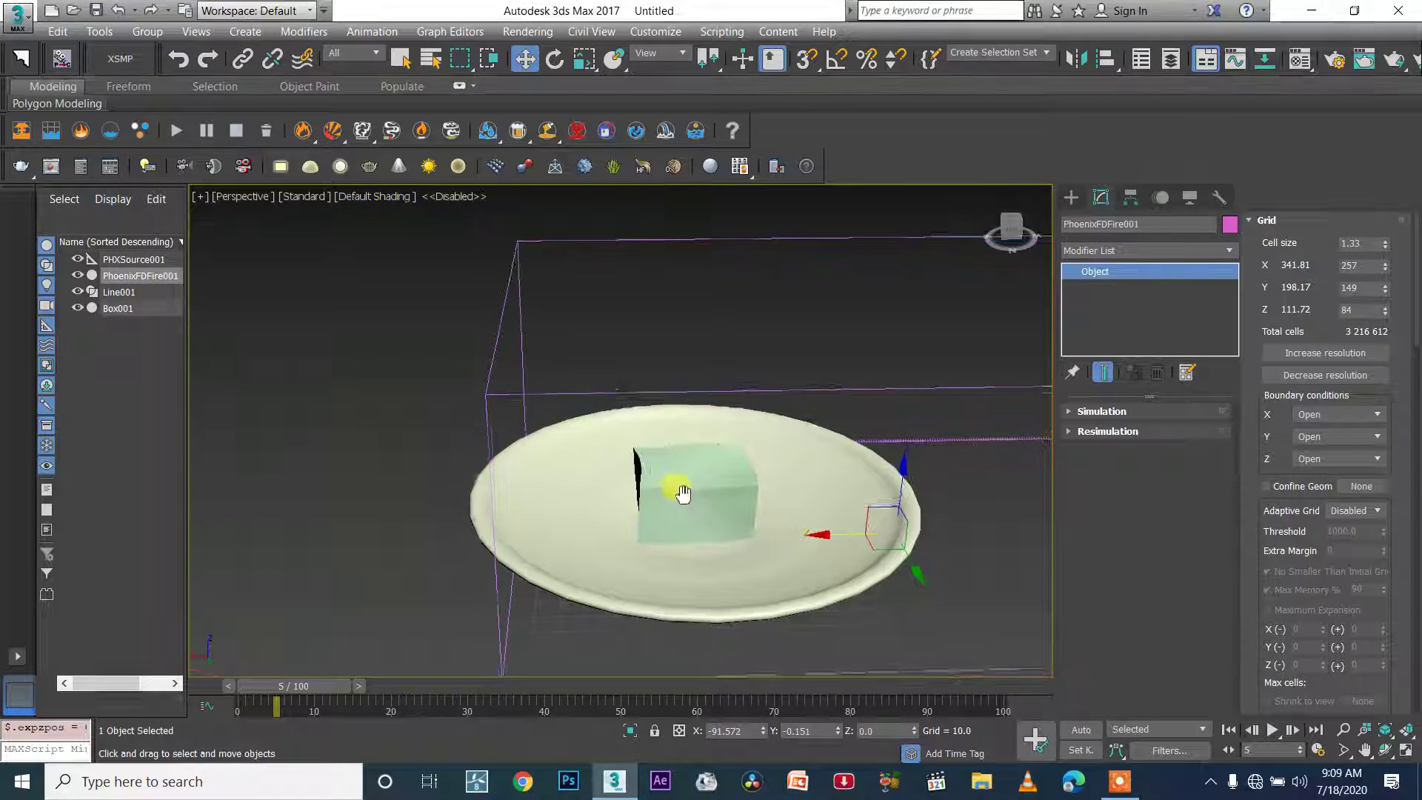
# Step: Create a Phoenix PlainForce helper and move it along X to just outside the simulator grid, beside the plate
pyautogui.moveTo(682, 493); pyautogui.dragTo(686, 495, button='middle')
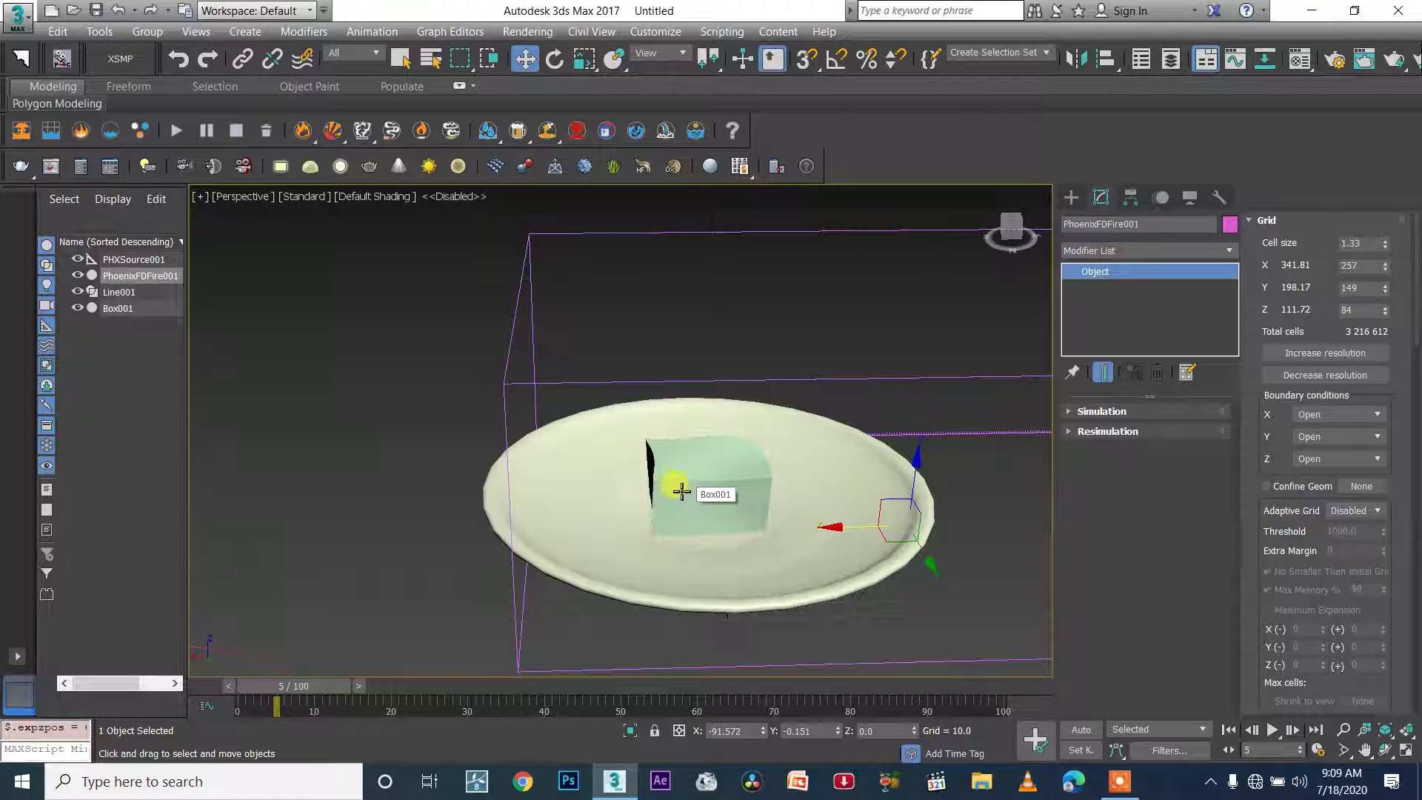
pyautogui.click(1070, 197)
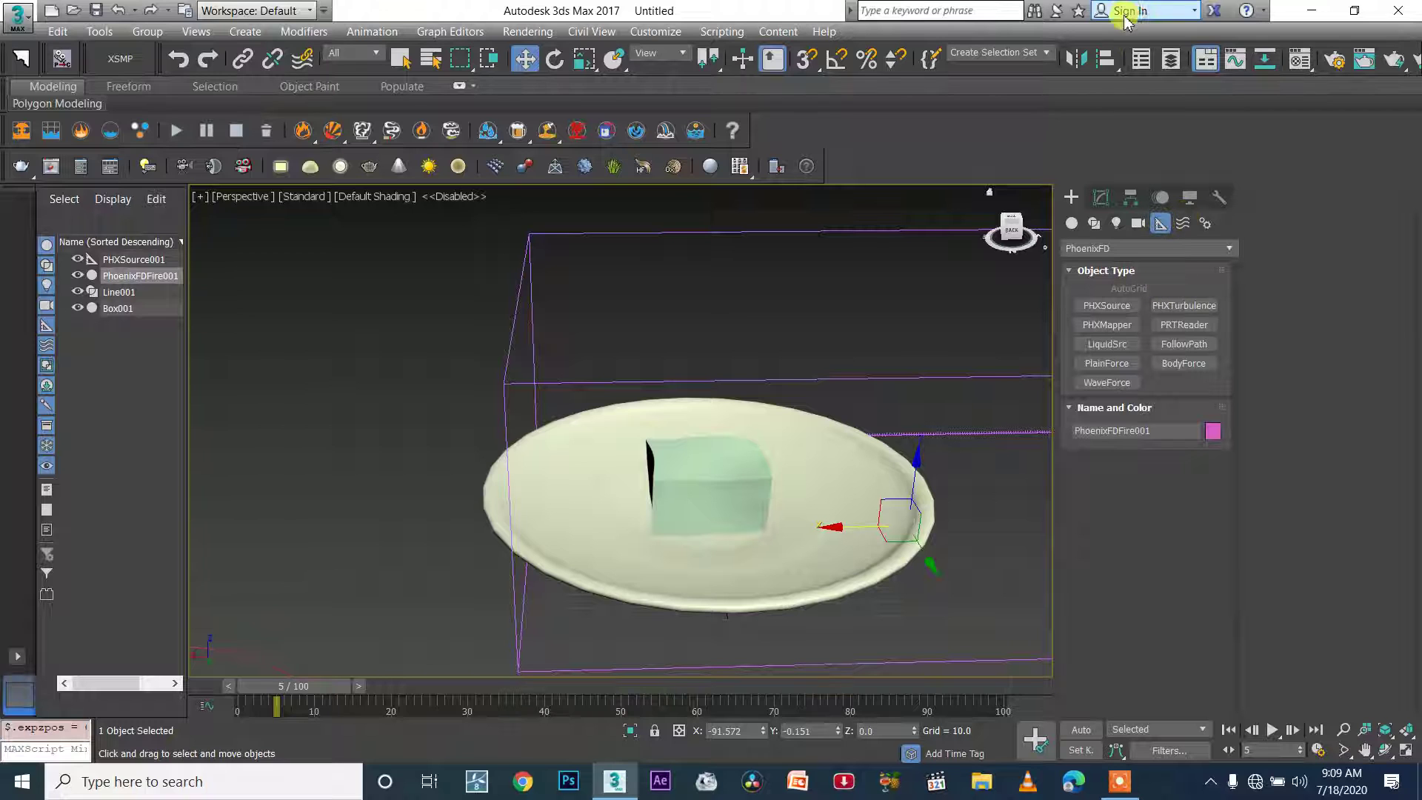
pyautogui.click(1106, 363)
pyautogui.scroll(-3, 371, 459)
pyautogui.moveTo(557, 498); pyautogui.dragTo(587, 523)
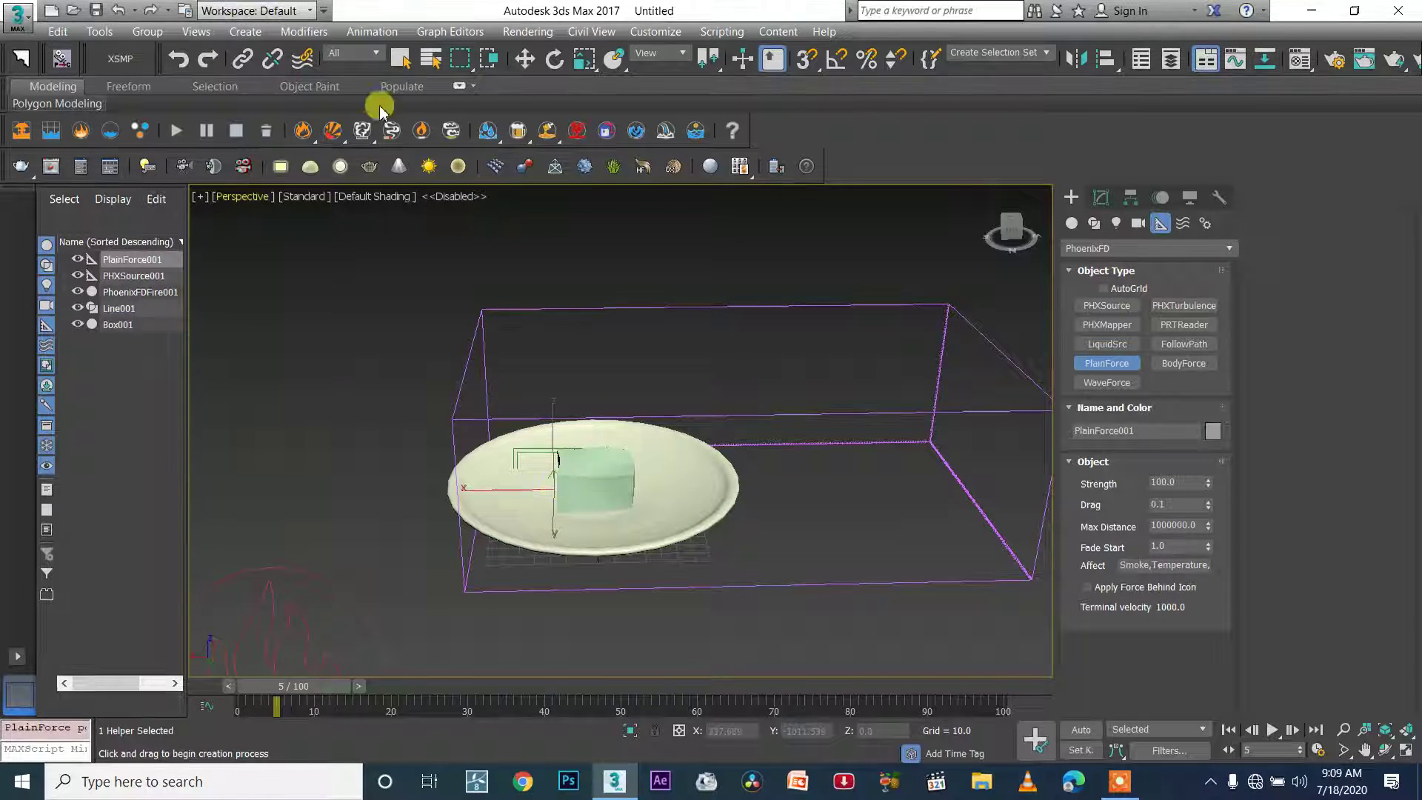
pyautogui.click(524, 59)
pyautogui.moveTo(483, 490); pyautogui.dragTo(323, 497)
# Step: Rotate the plain force about -90 degrees around Y so its arrow points toward the plate
pyautogui.click(555, 59)
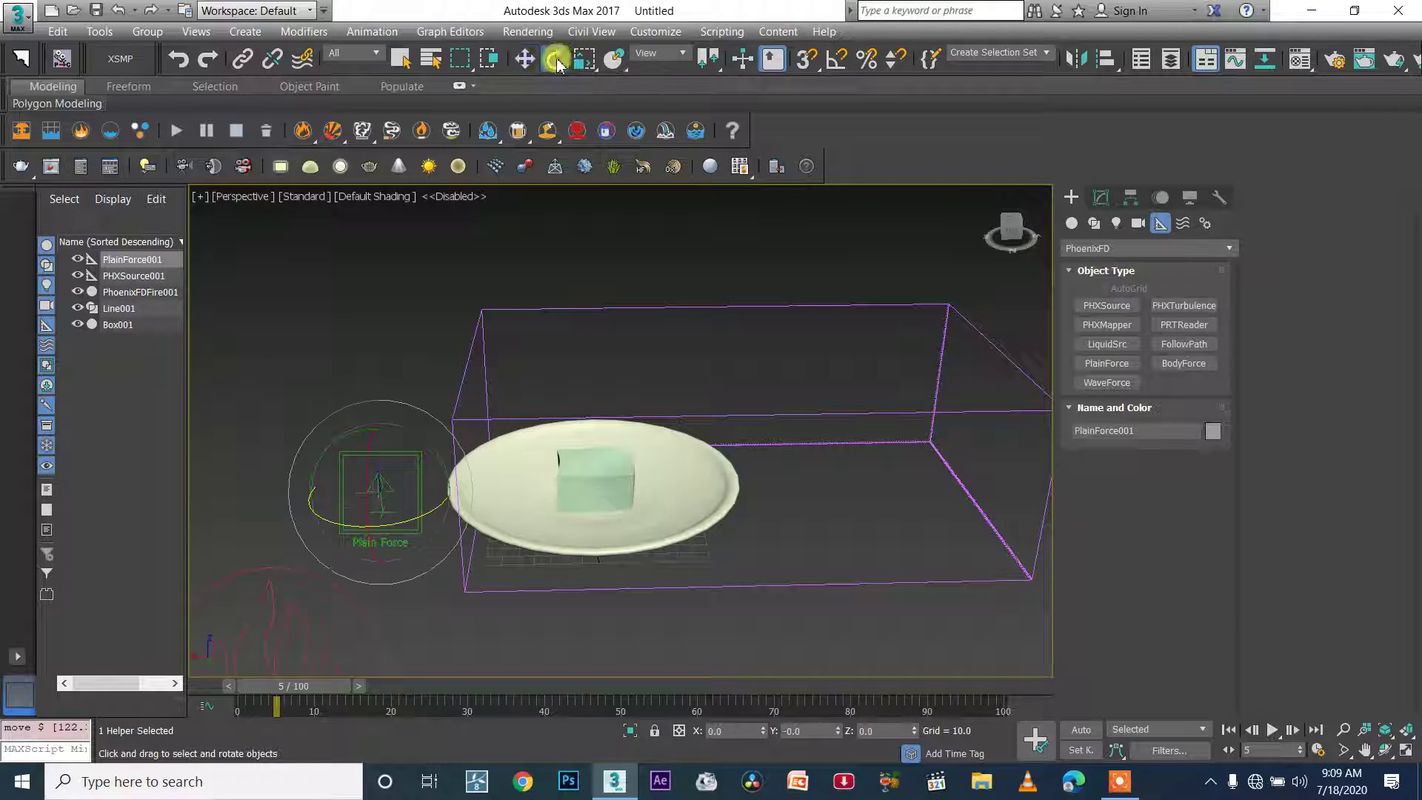
pyautogui.moveTo(385, 424); pyautogui.dragTo(474, 485)
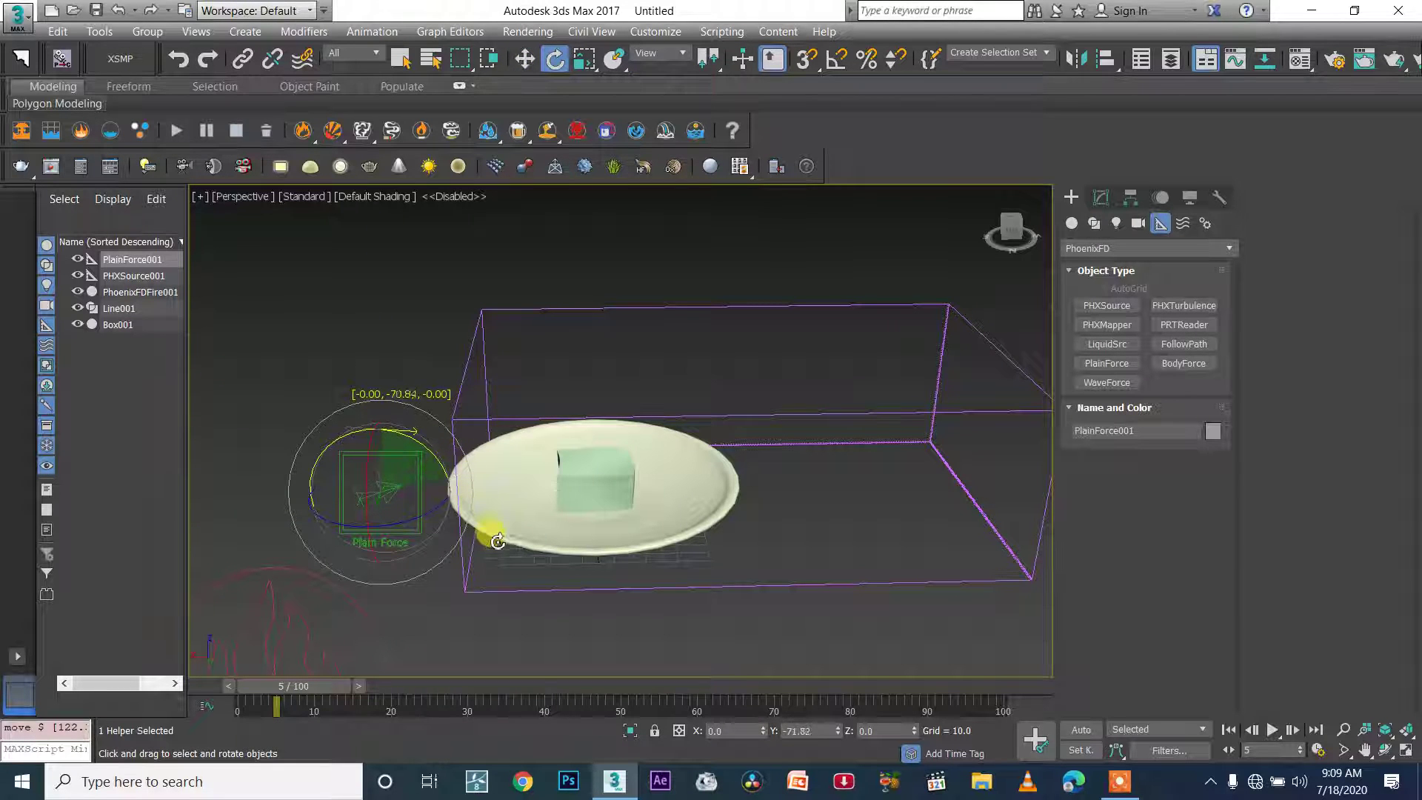
pyautogui.moveTo(499, 549); pyautogui.dragTo(518, 597)
# Step: Enable Apply Force Behind Icon on the plain force and shift it slightly farther from the plate along X
pyautogui.click(1102, 198)
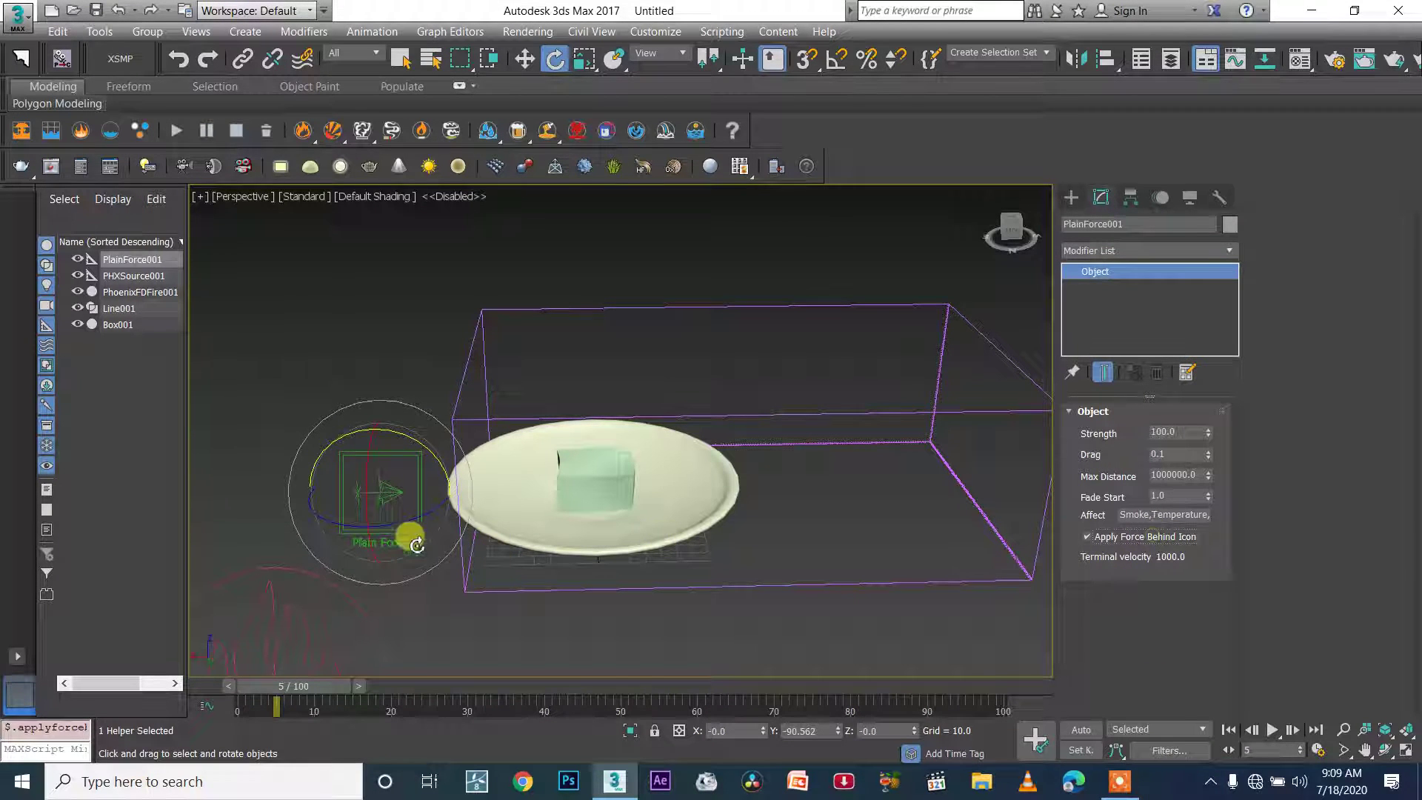
pyautogui.click(525, 65)
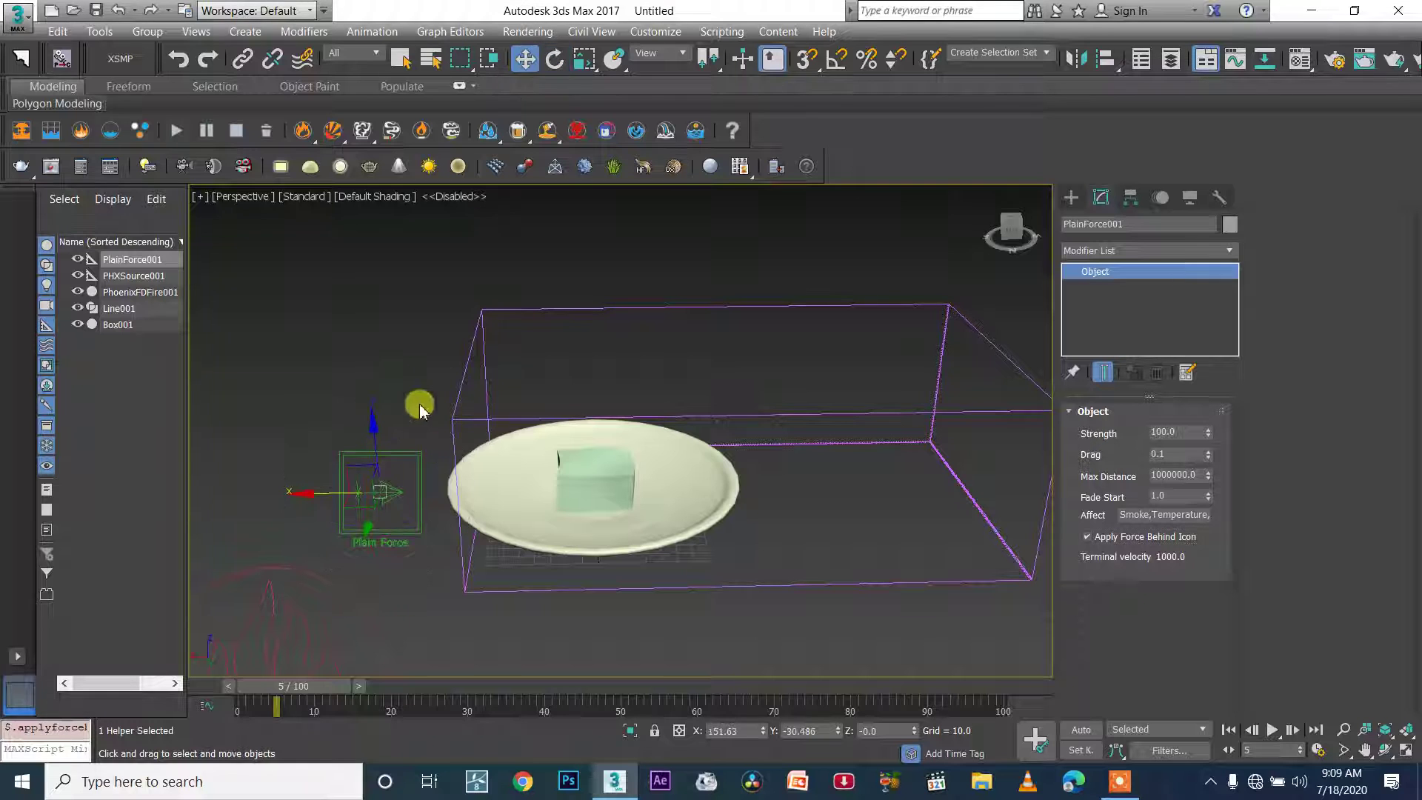
pyautogui.moveTo(323, 492)
pyautogui.mouseDown()
pyautogui.moveTo(787, 496)
pyautogui.moveTo(776, 489)
pyautogui.moveTo(492, 503)
pyautogui.moveTo(956, 521)
pyautogui.moveTo(311, 518)
pyautogui.moveTo(325, 518)
pyautogui.mouseUp()
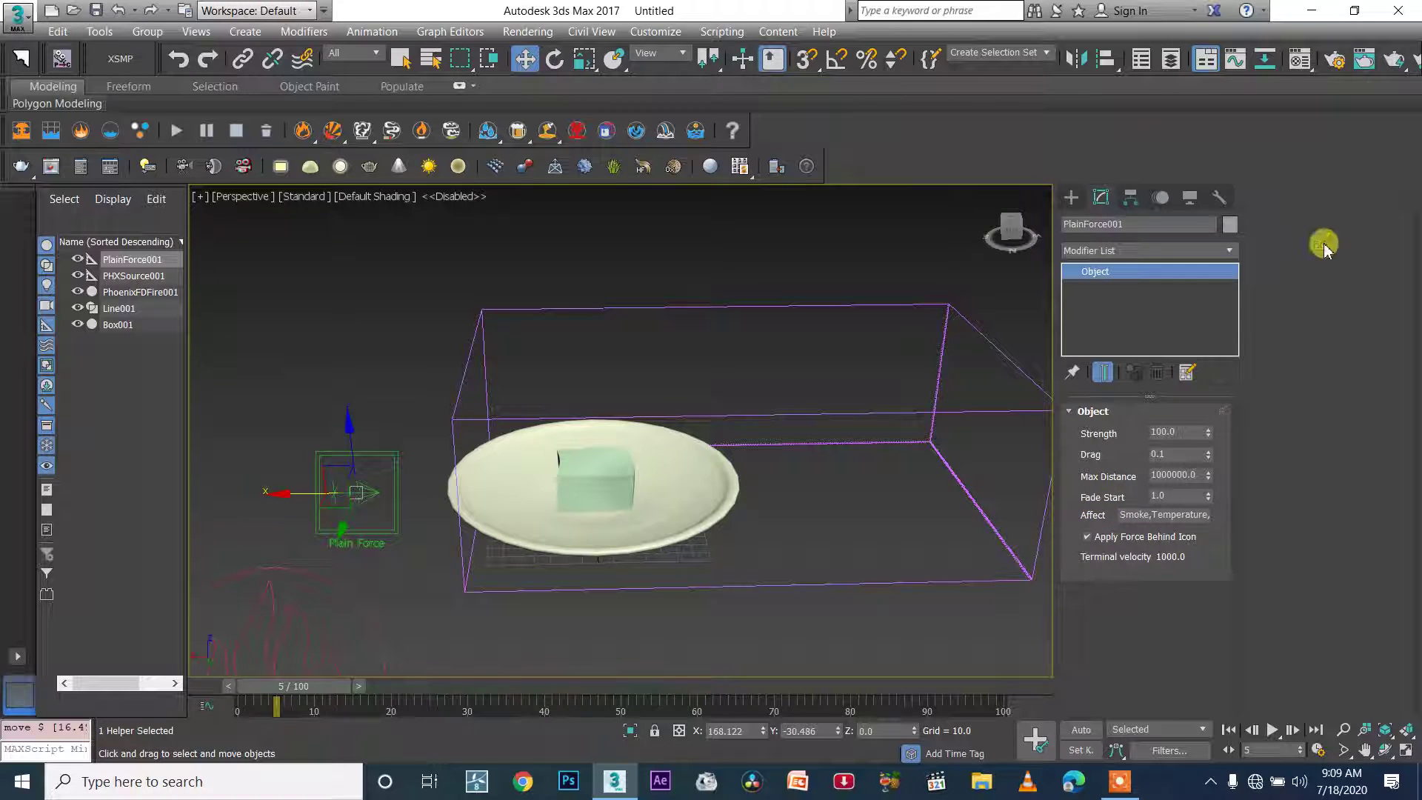
# Step: Create a PHXTurbulence helper near the plain force and move it along X away from the simulator grid
pyautogui.click(1071, 197)
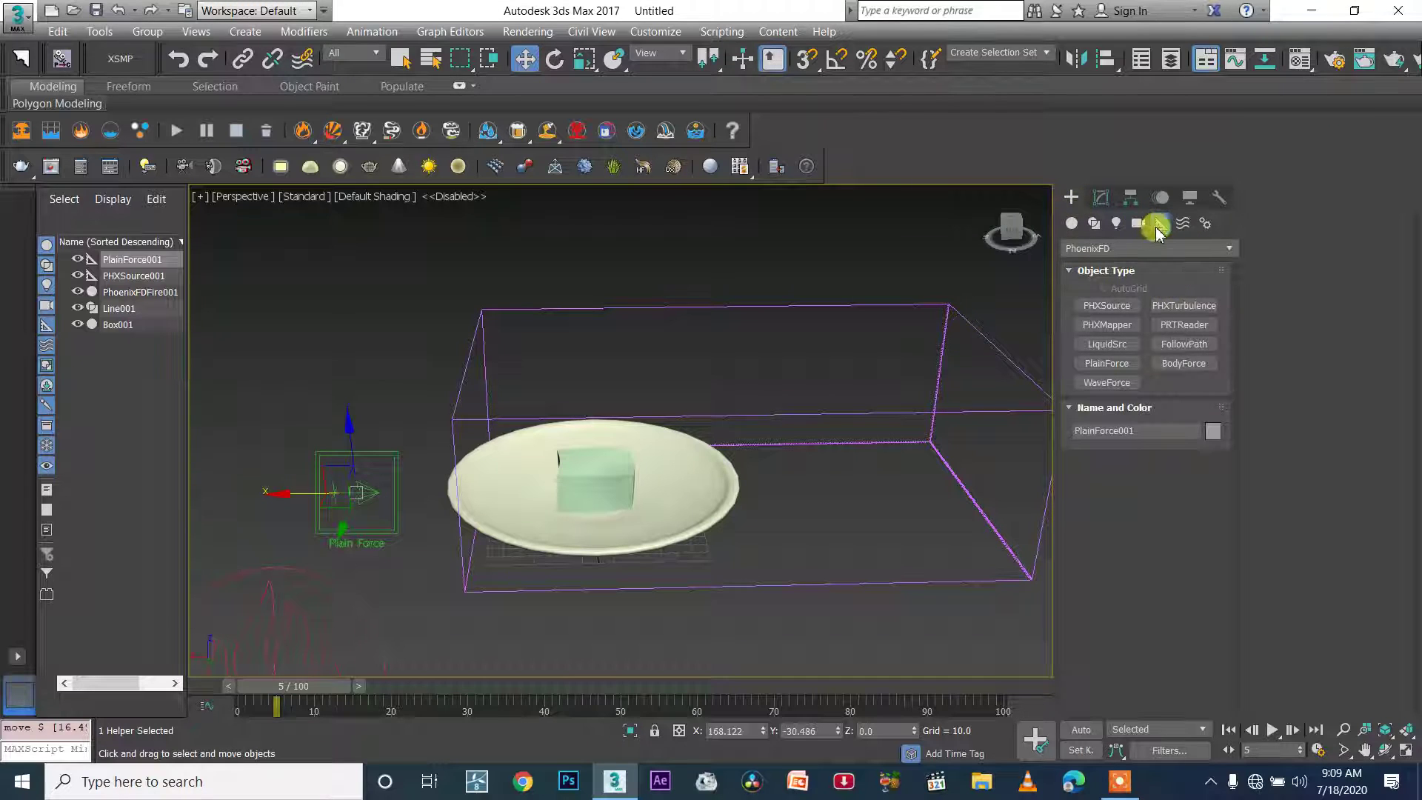
pyautogui.click(1183, 305)
pyautogui.moveTo(431, 554); pyautogui.dragTo(457, 578)
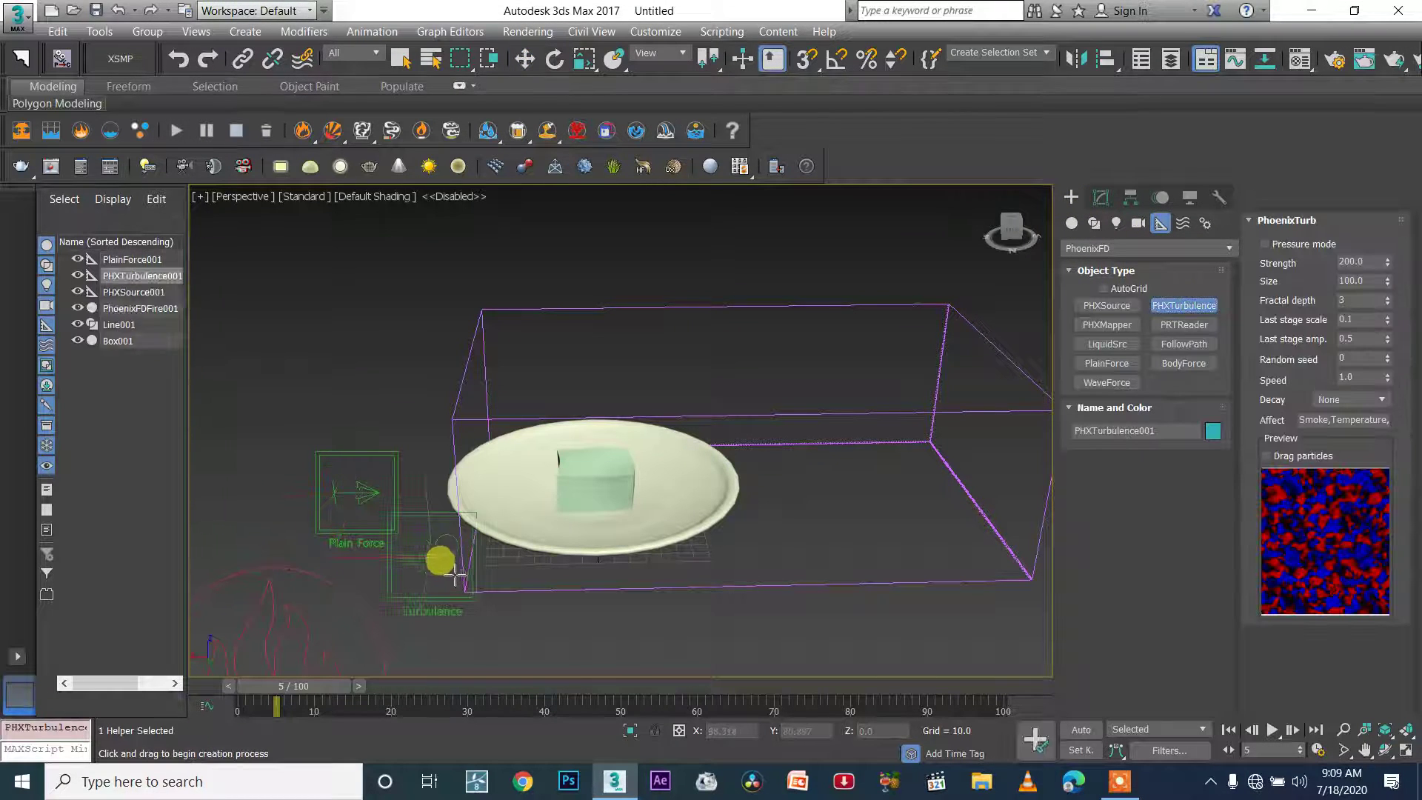
pyautogui.click(530, 63)
pyautogui.moveTo(412, 501); pyautogui.dragTo(348, 545)
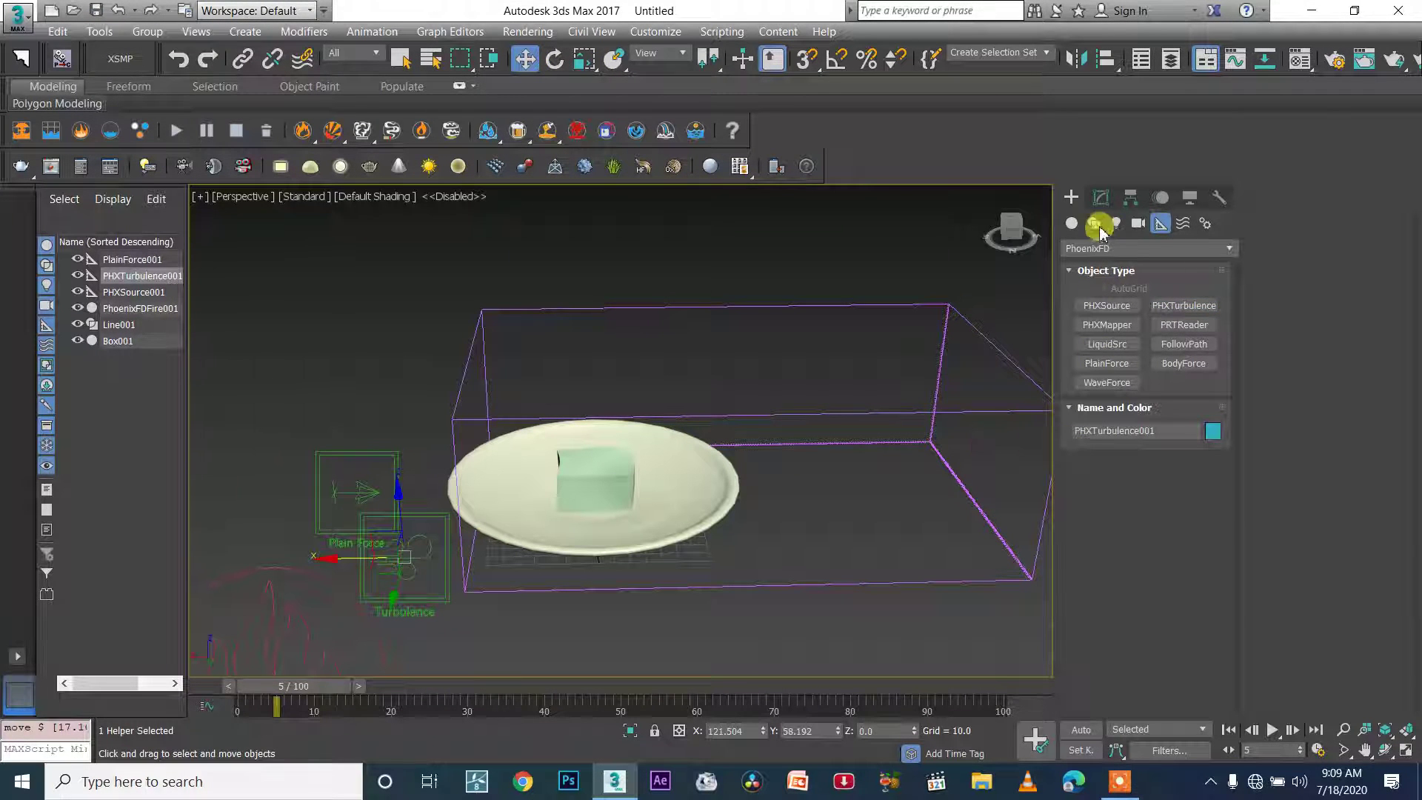
# Step: Set the turbulence helper's Strength to 25 and its Size to 2
pyautogui.click(1100, 199)
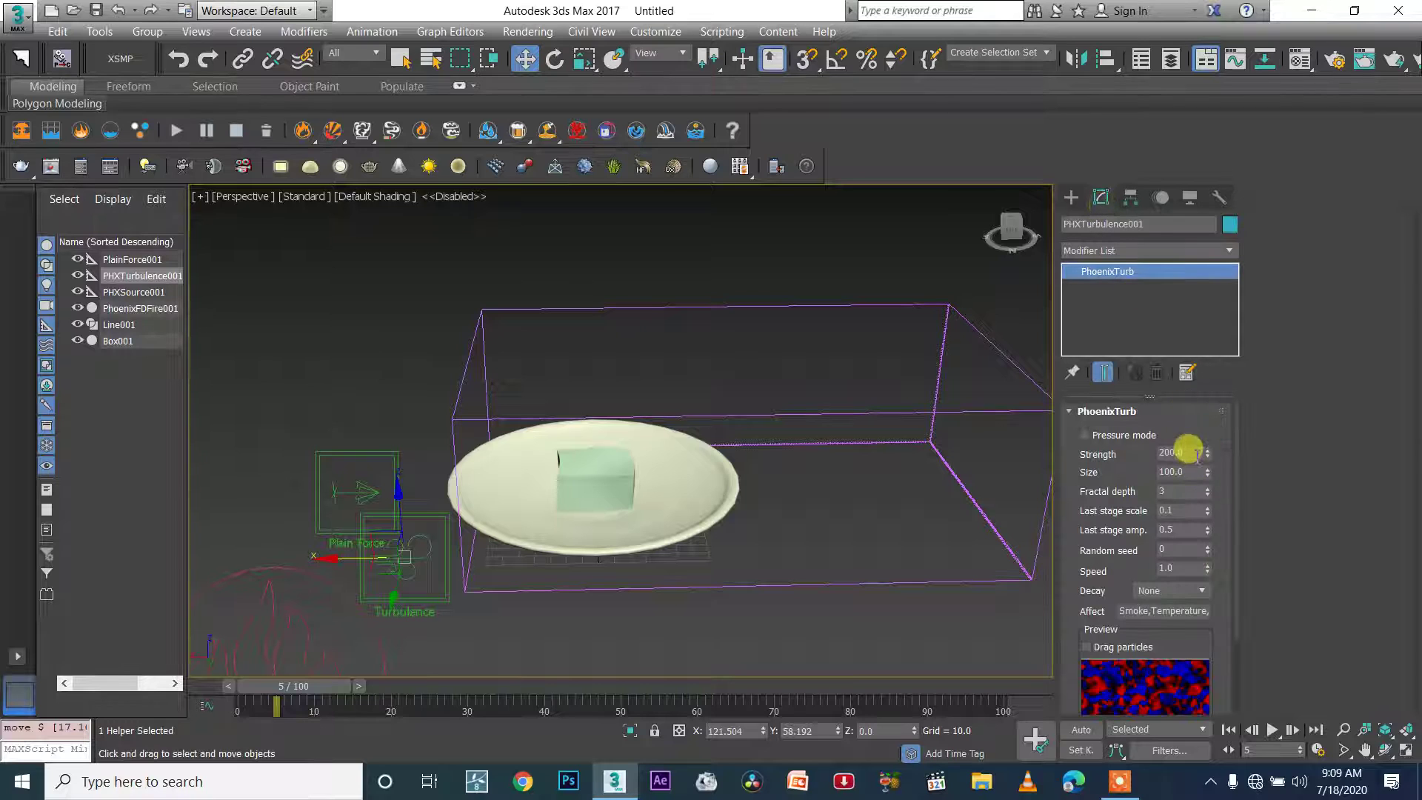
pyautogui.click(1185, 452)
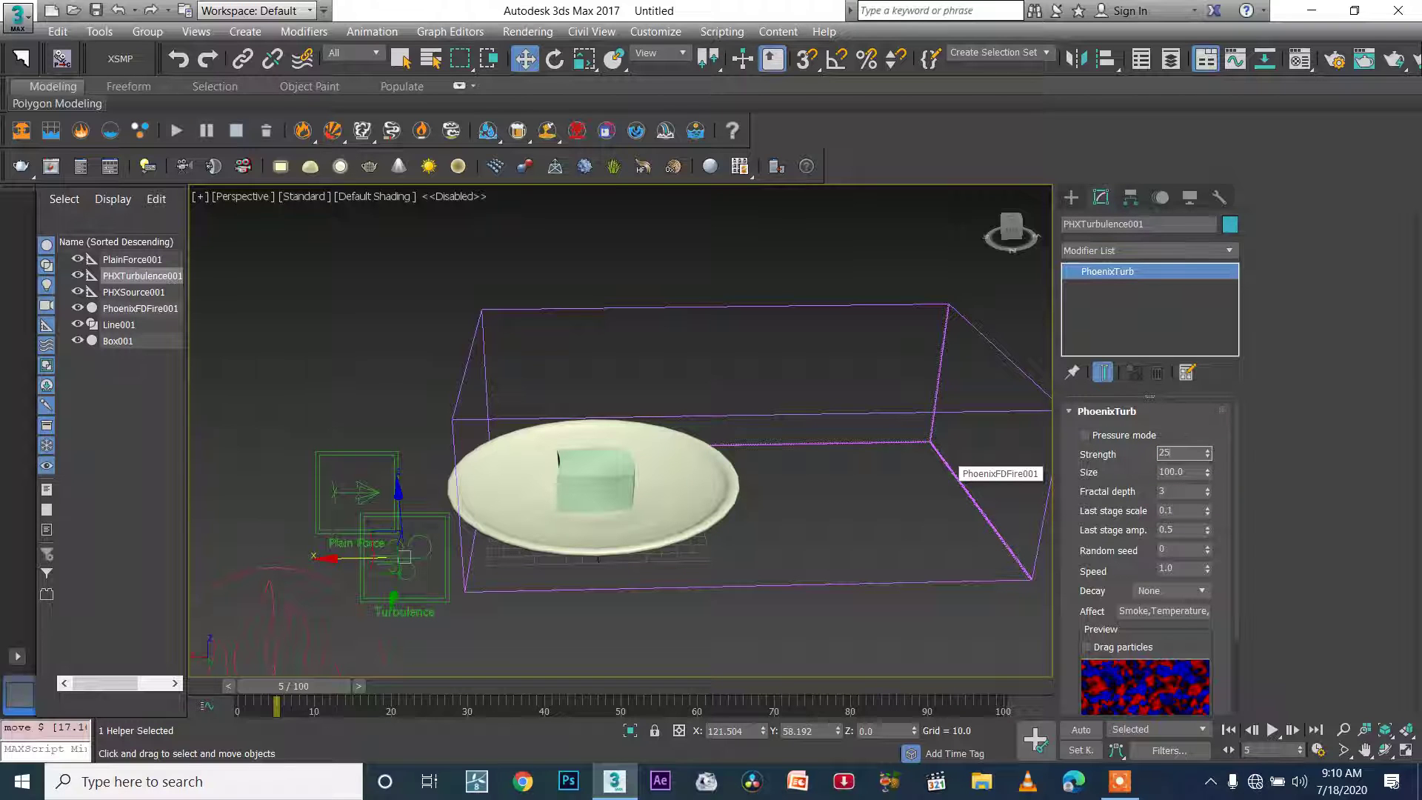
pyautogui.click(1183, 472)
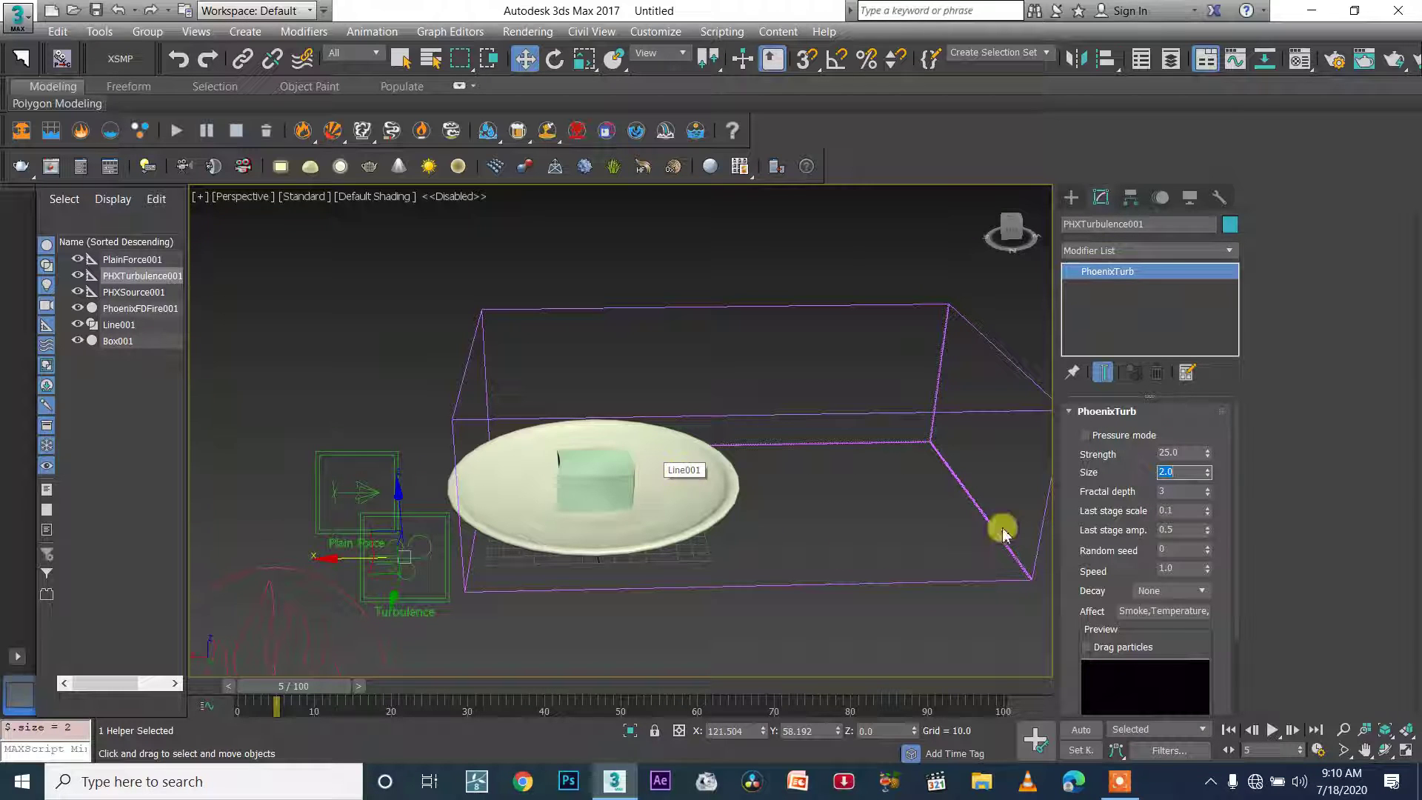
pyautogui.click(1107, 438)
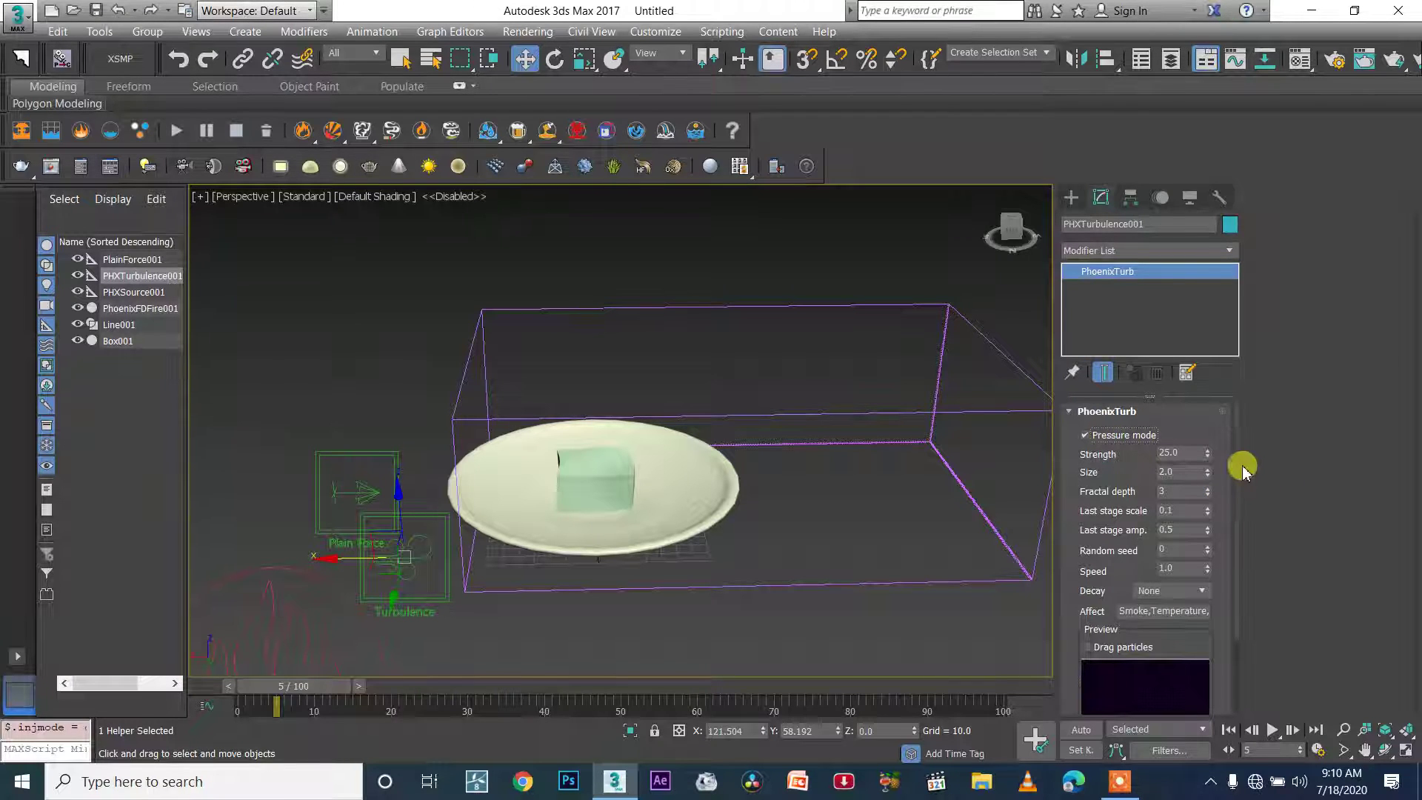
pyautogui.moveTo(1237, 466); pyautogui.dragTo(1189, 381)
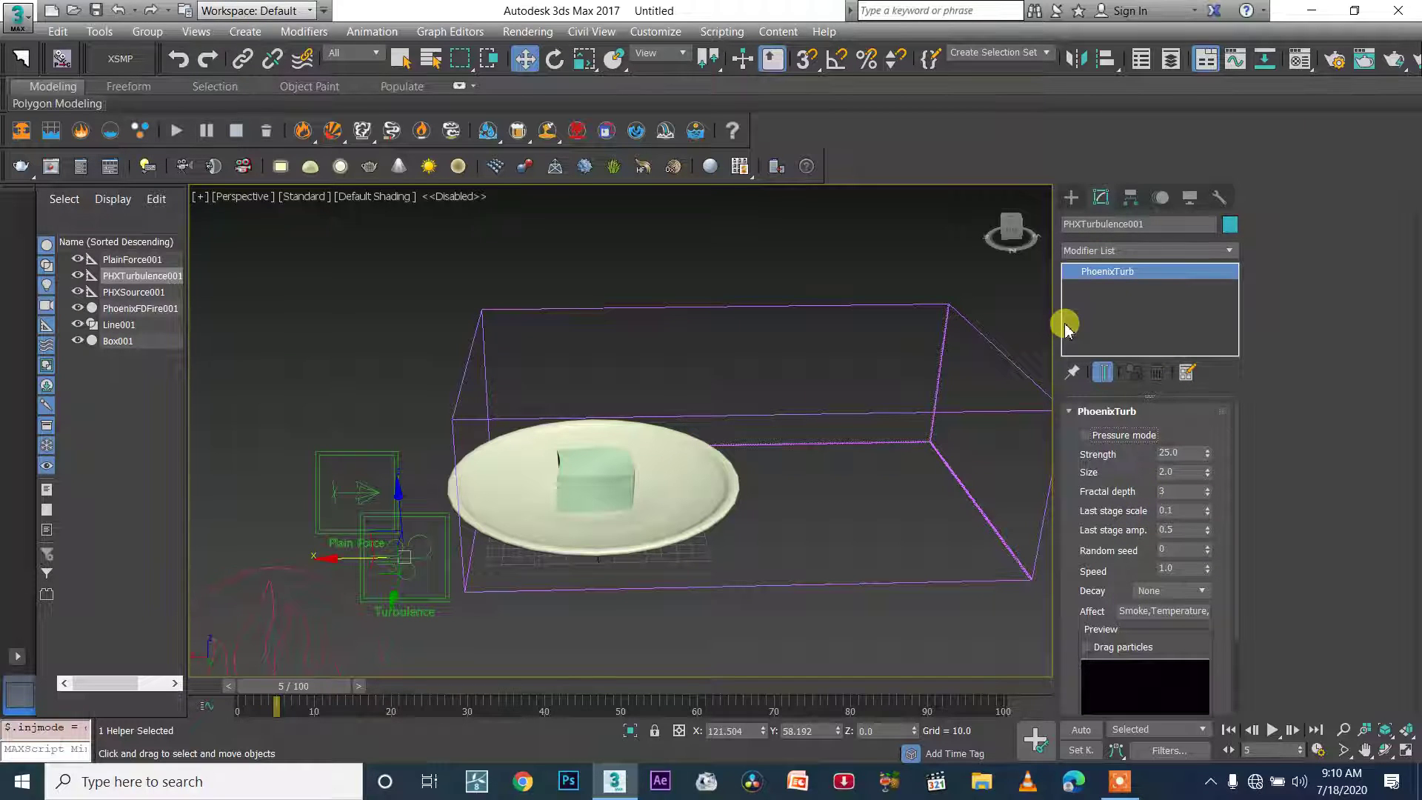
# Step: Review the fire simulator's Massive Vorticity settings in Dynamics, including Smoke Surface and Large Scale
pyautogui.click(803, 306)
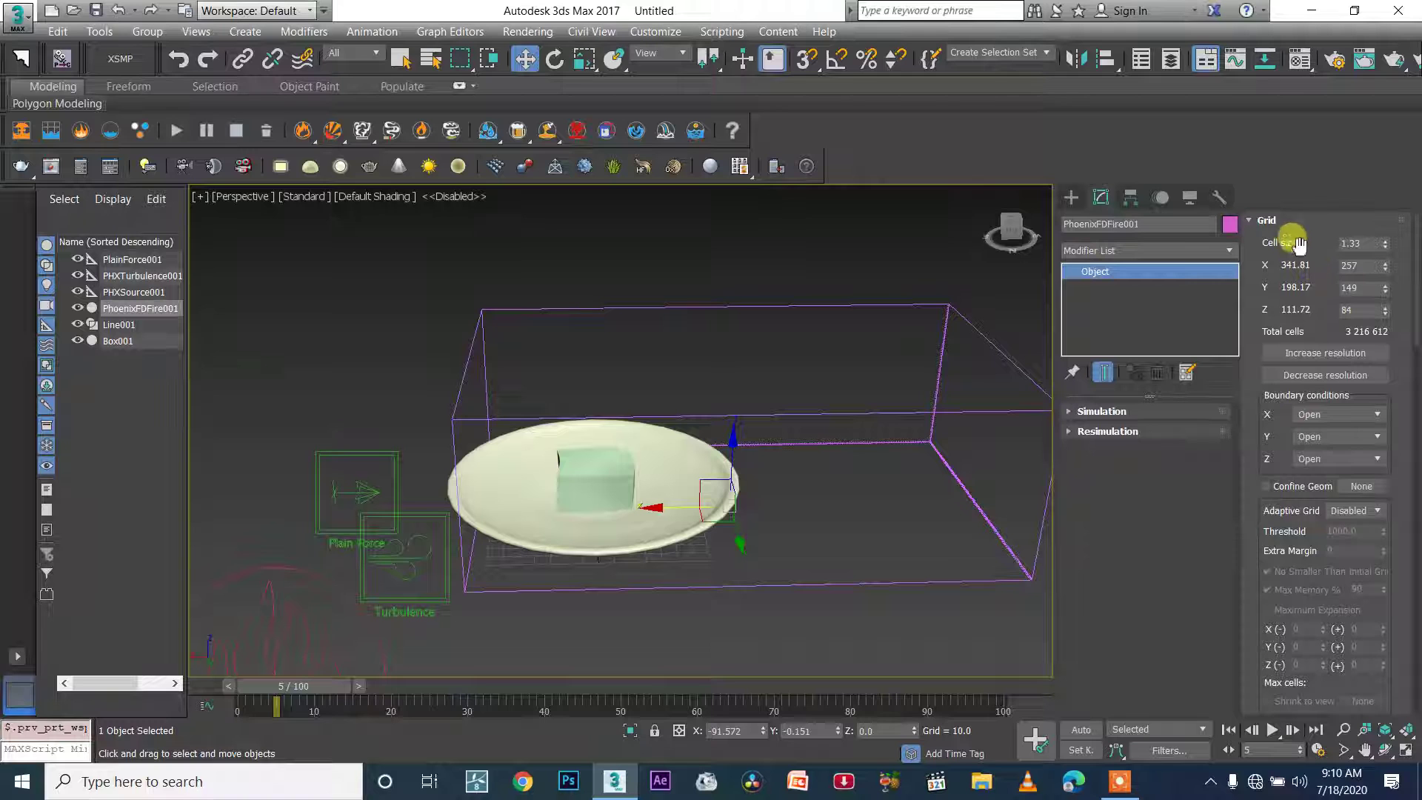
pyautogui.click(1268, 223)
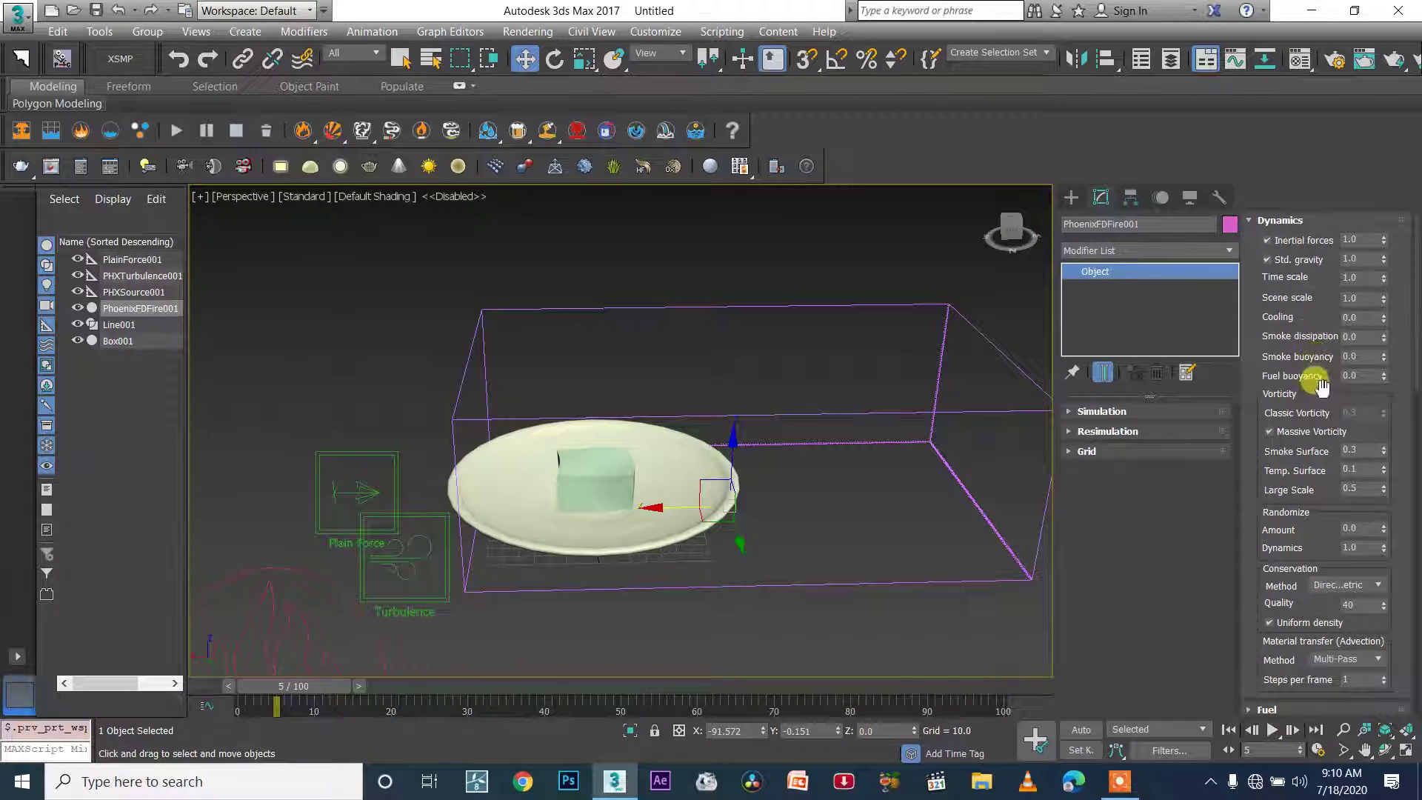
pyautogui.scroll(-2, 1312, 379)
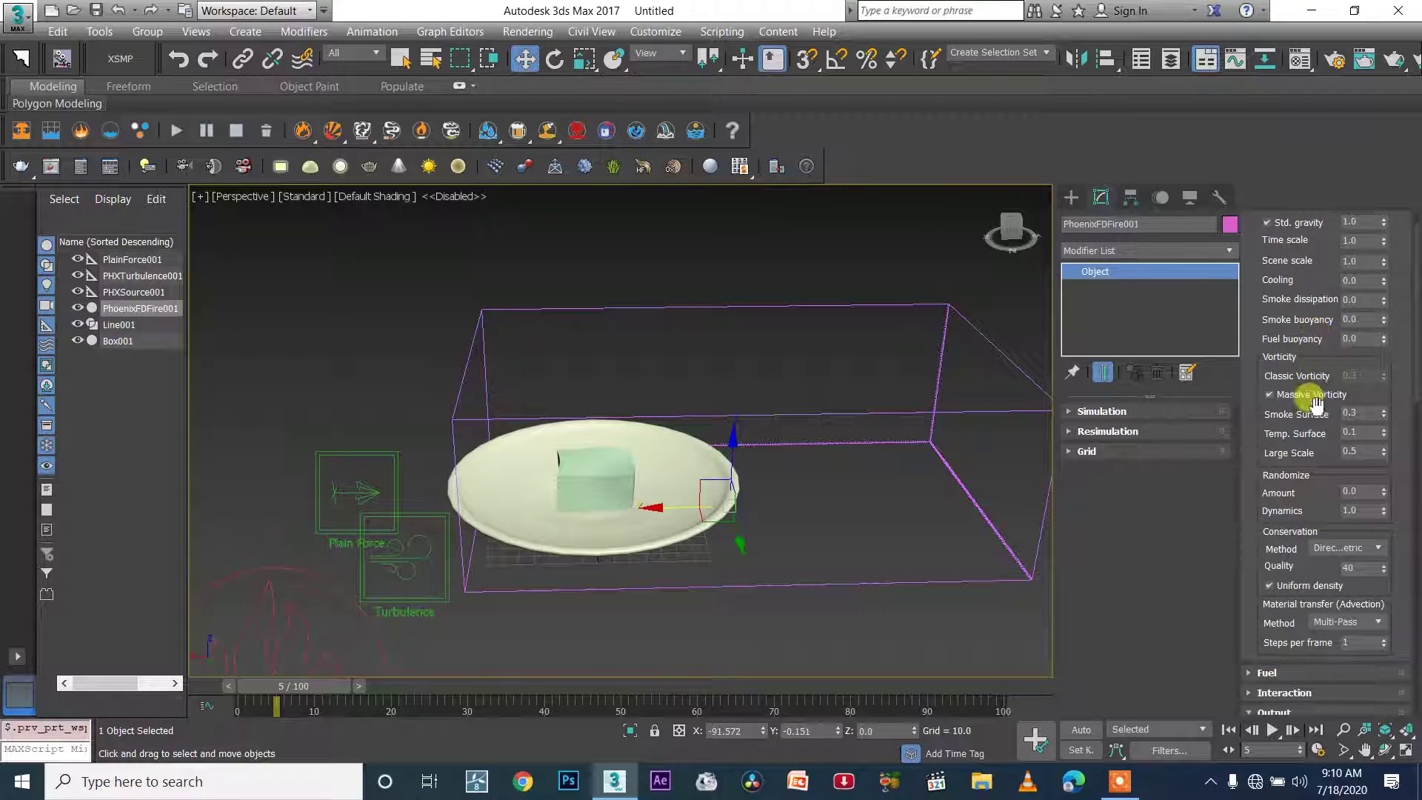
pyautogui.click(1362, 412)
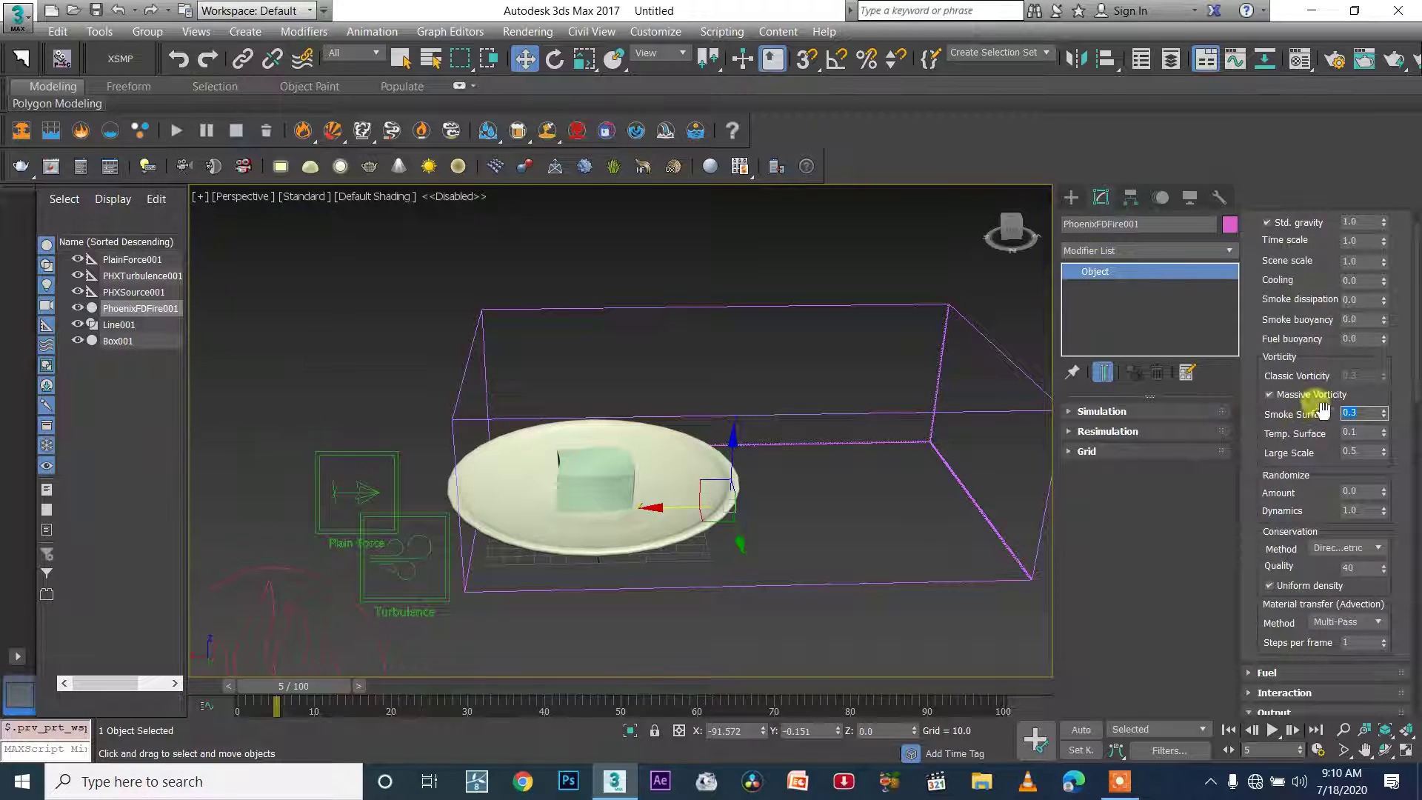
pyautogui.click(1352, 452)
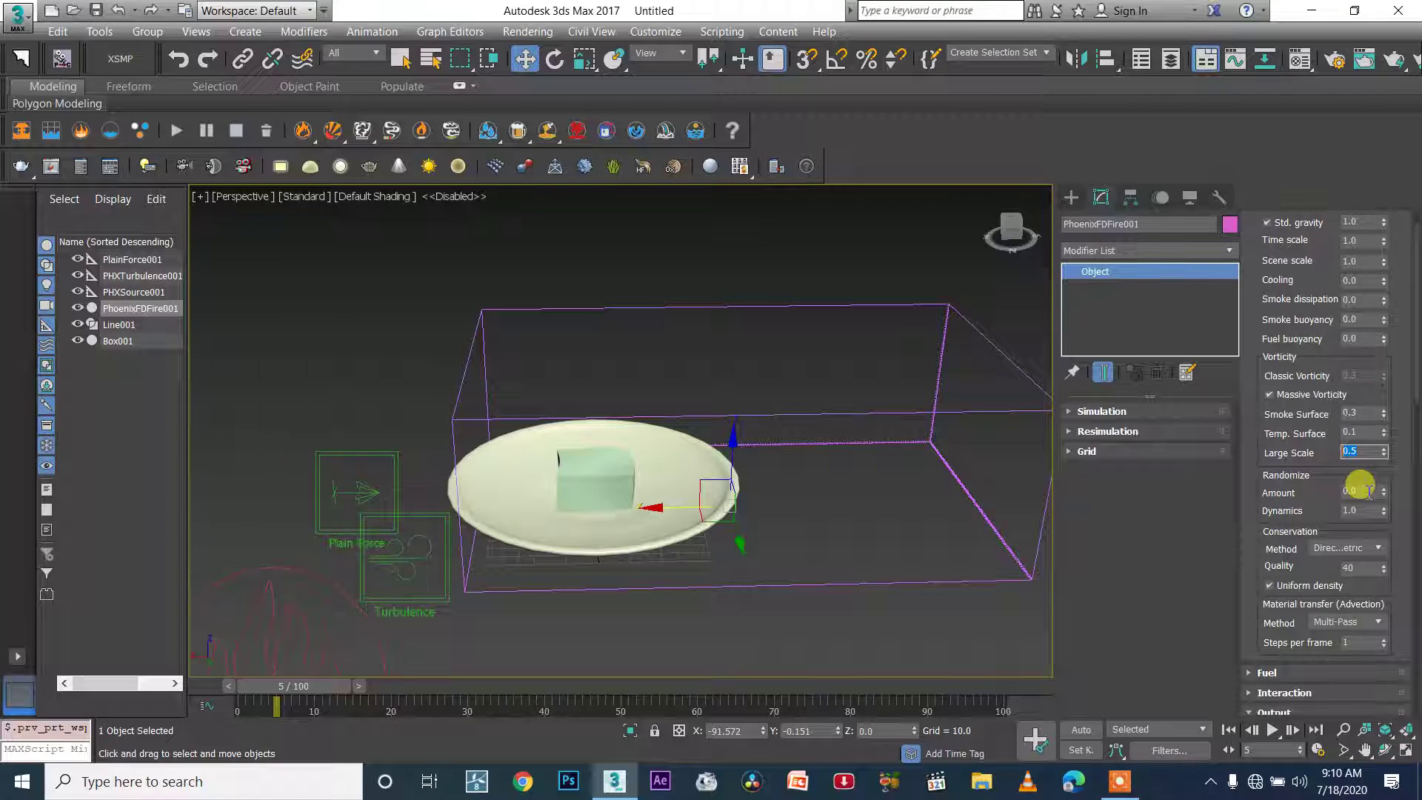
# Step: Start the smoke simulation with the plain force and turbulence in place and view the block up close
pyautogui.moveTo(595, 410); pyautogui.dragTo(558, 375, button='middle')
pyautogui.click(175, 130)
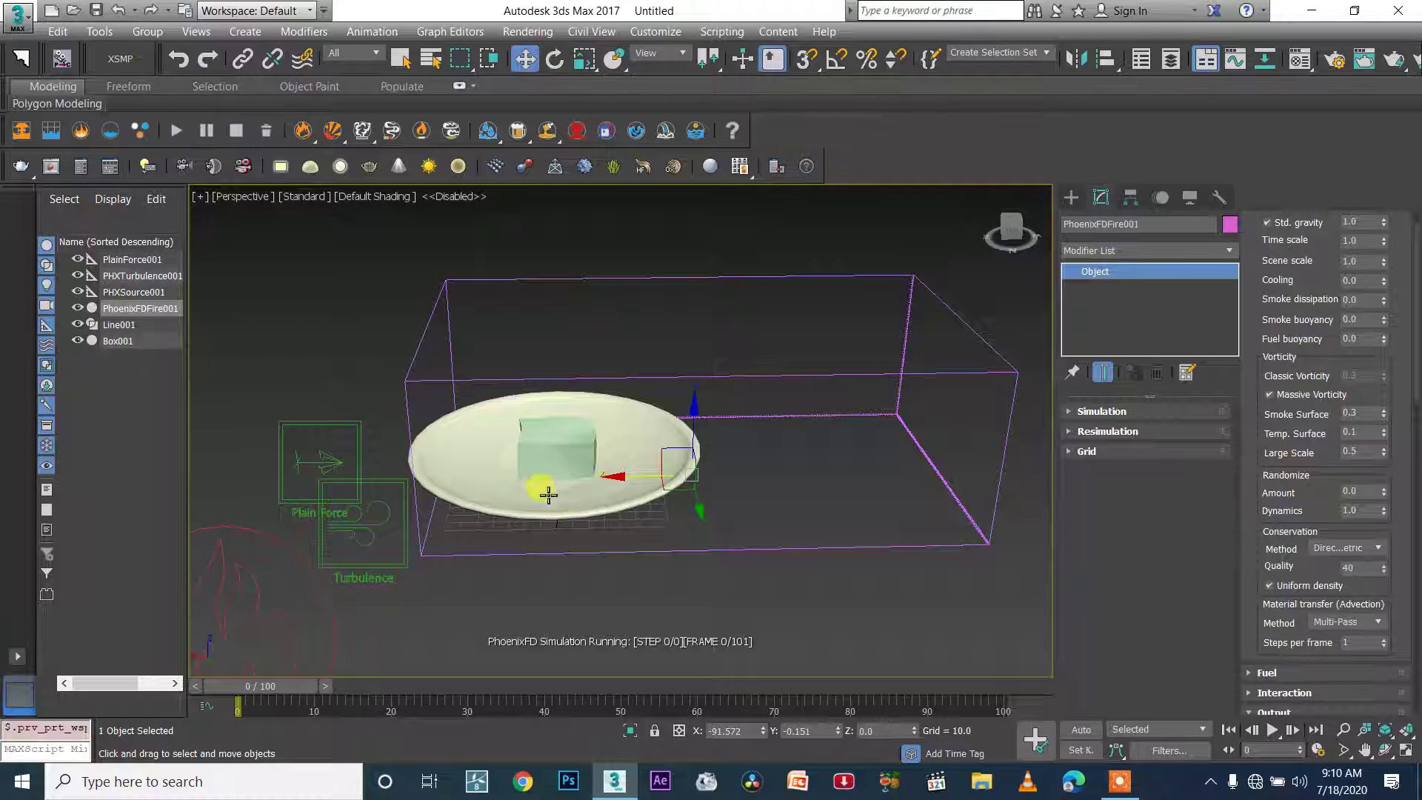
pyautogui.scroll(3, 484, 455)
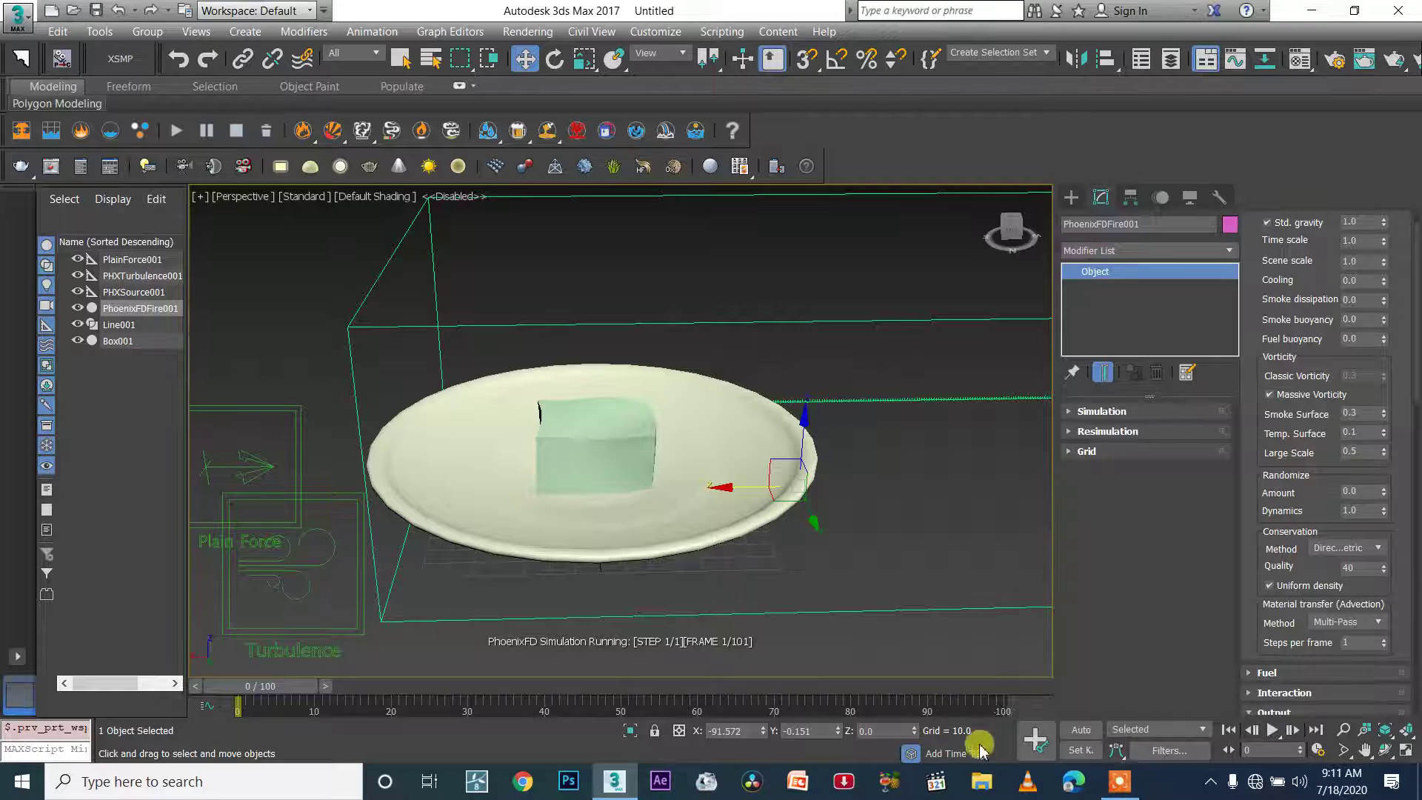
pyautogui.click(1119, 781)
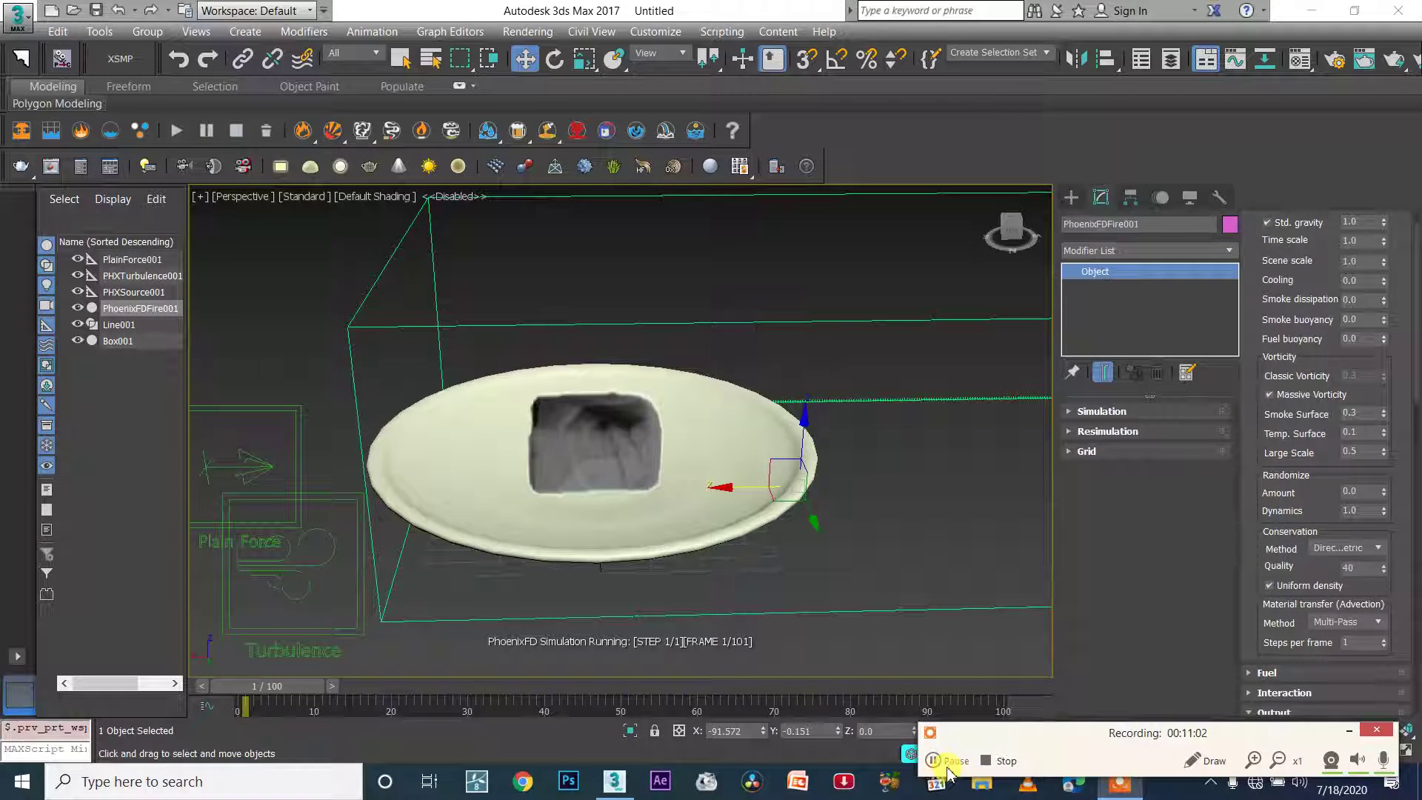
pyautogui.click(950, 761)
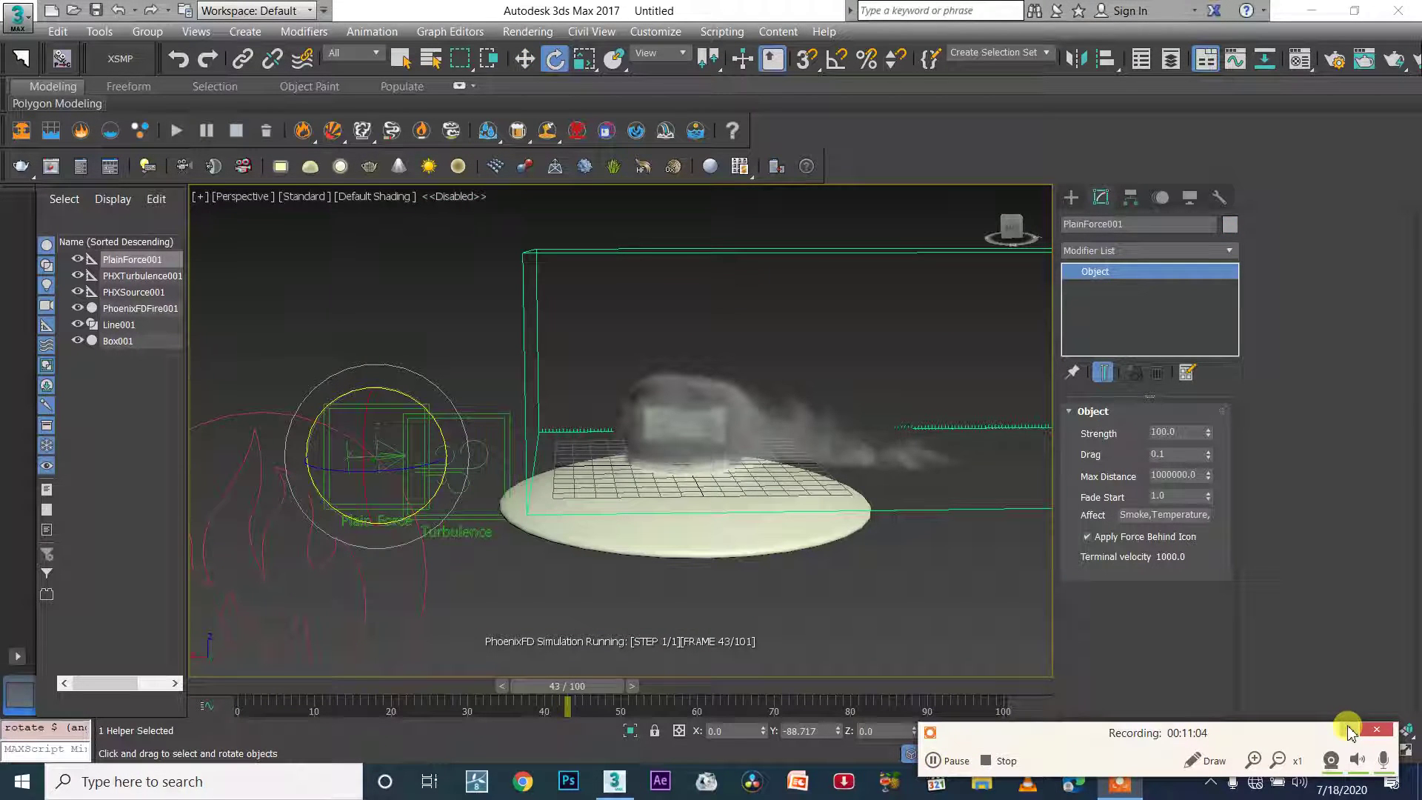
# Step: Select the turbulence helper and check its Strength and Size values against the smoke while the simulation runs
pyautogui.click(1321, 730)
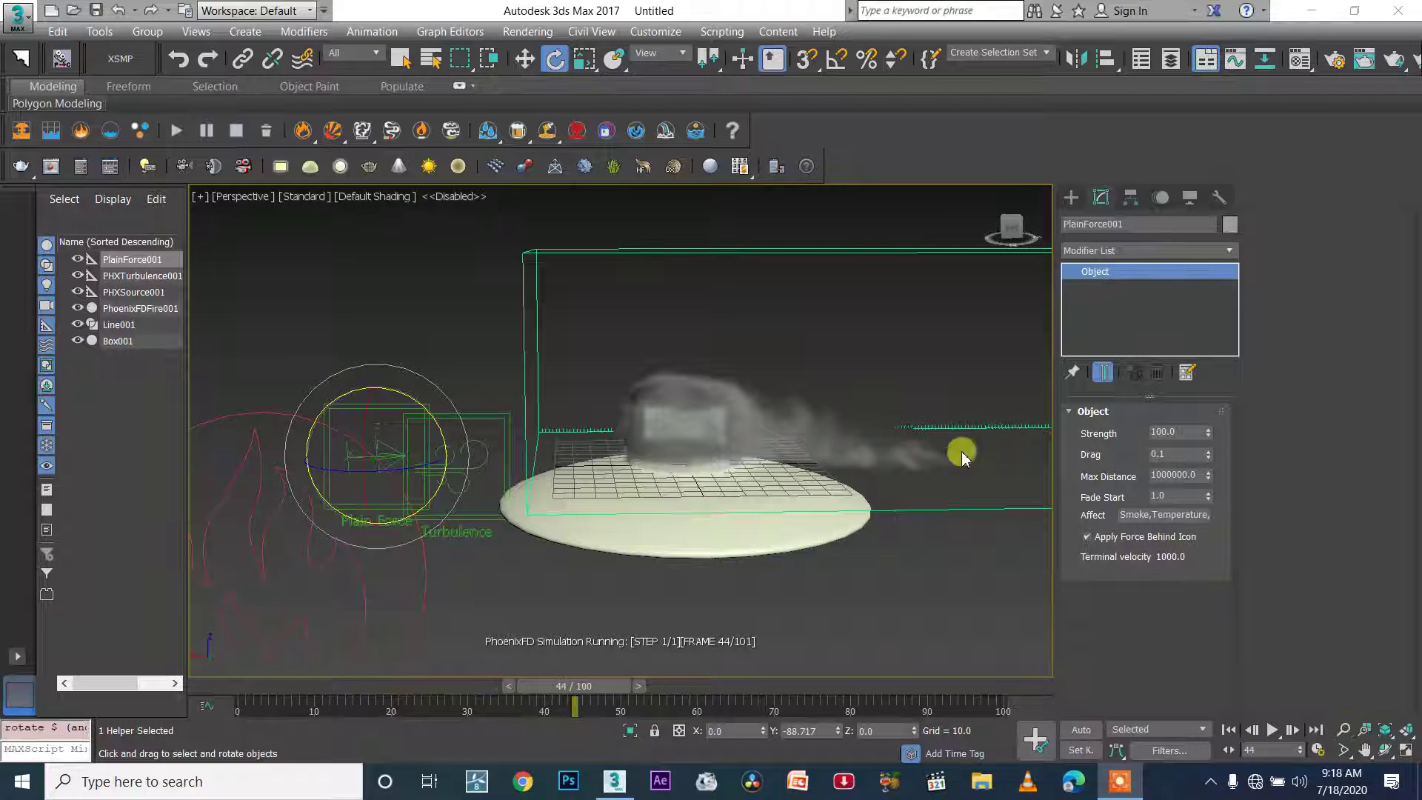
pyautogui.scroll(3, 498, 438)
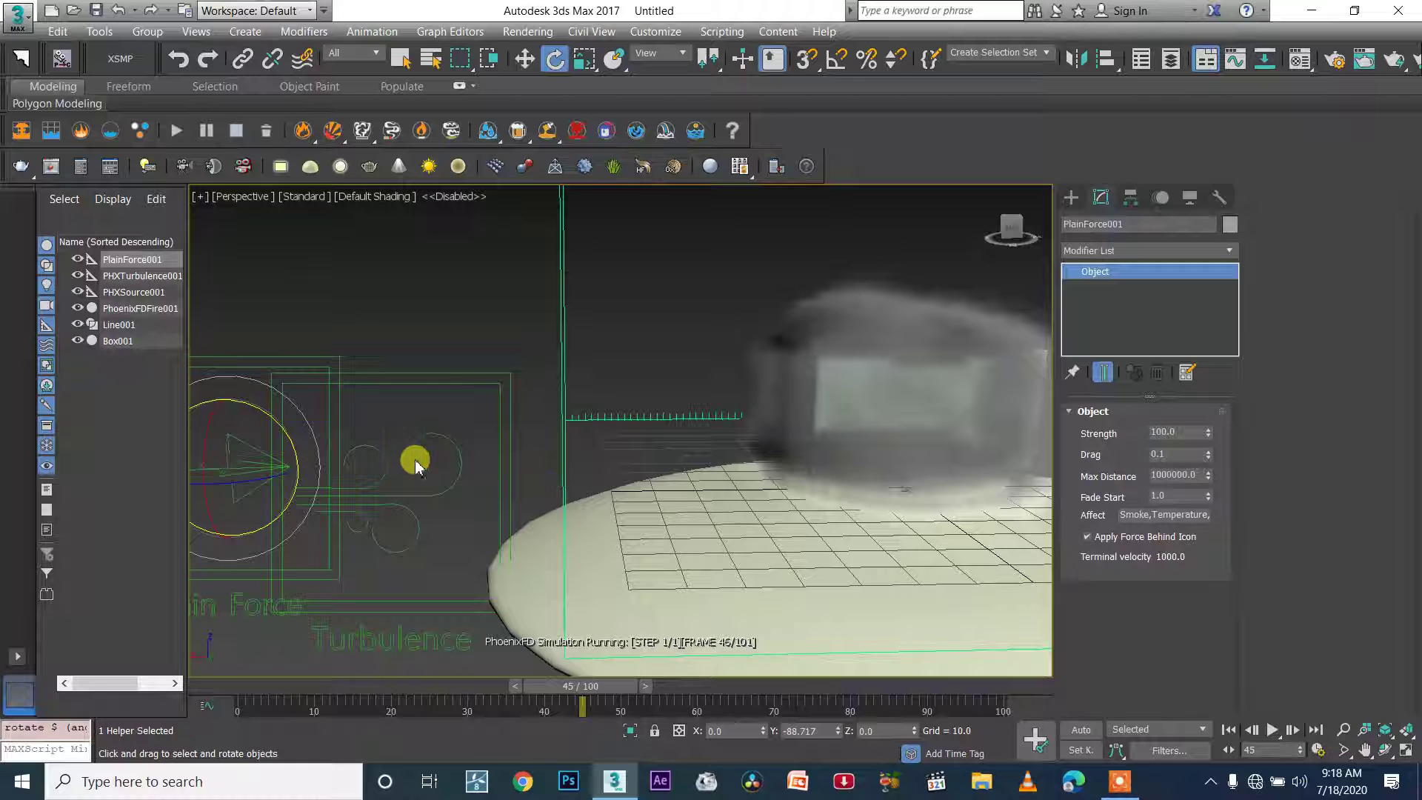
pyautogui.click(421, 435)
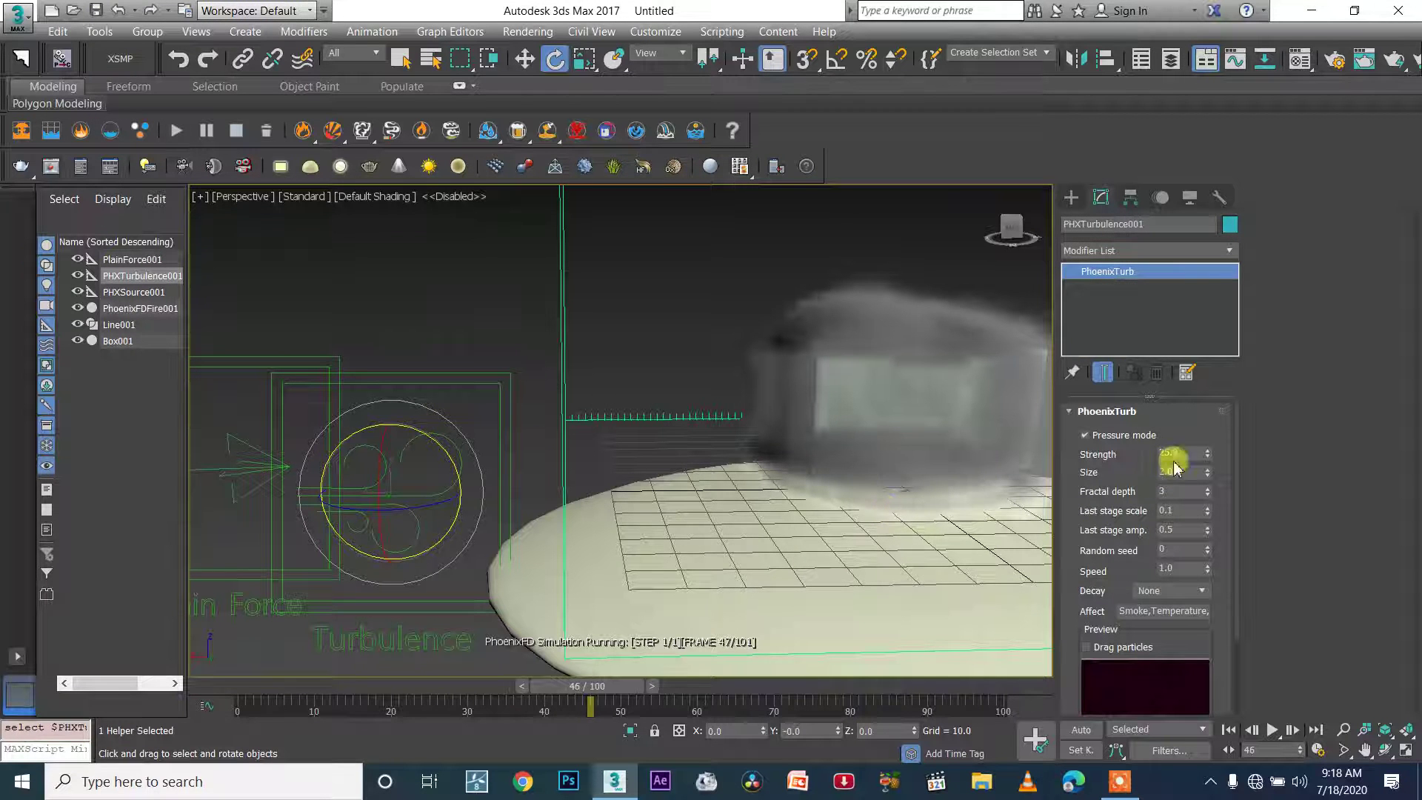
pyautogui.moveTo(704, 518); pyautogui.dragTo(564, 550, button='middle')
pyautogui.scroll(-3, 905, 505)
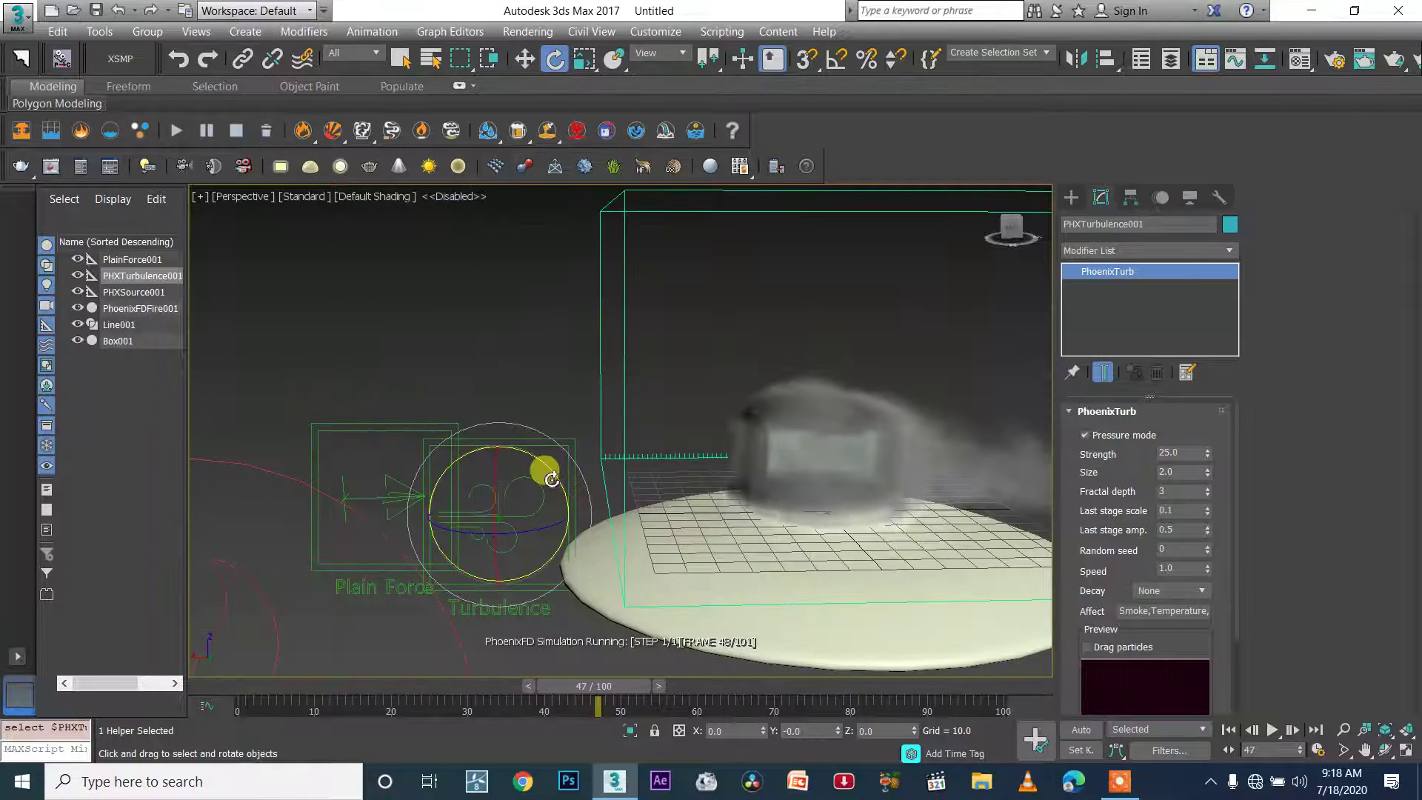
pyautogui.scroll(-2, 459, 470)
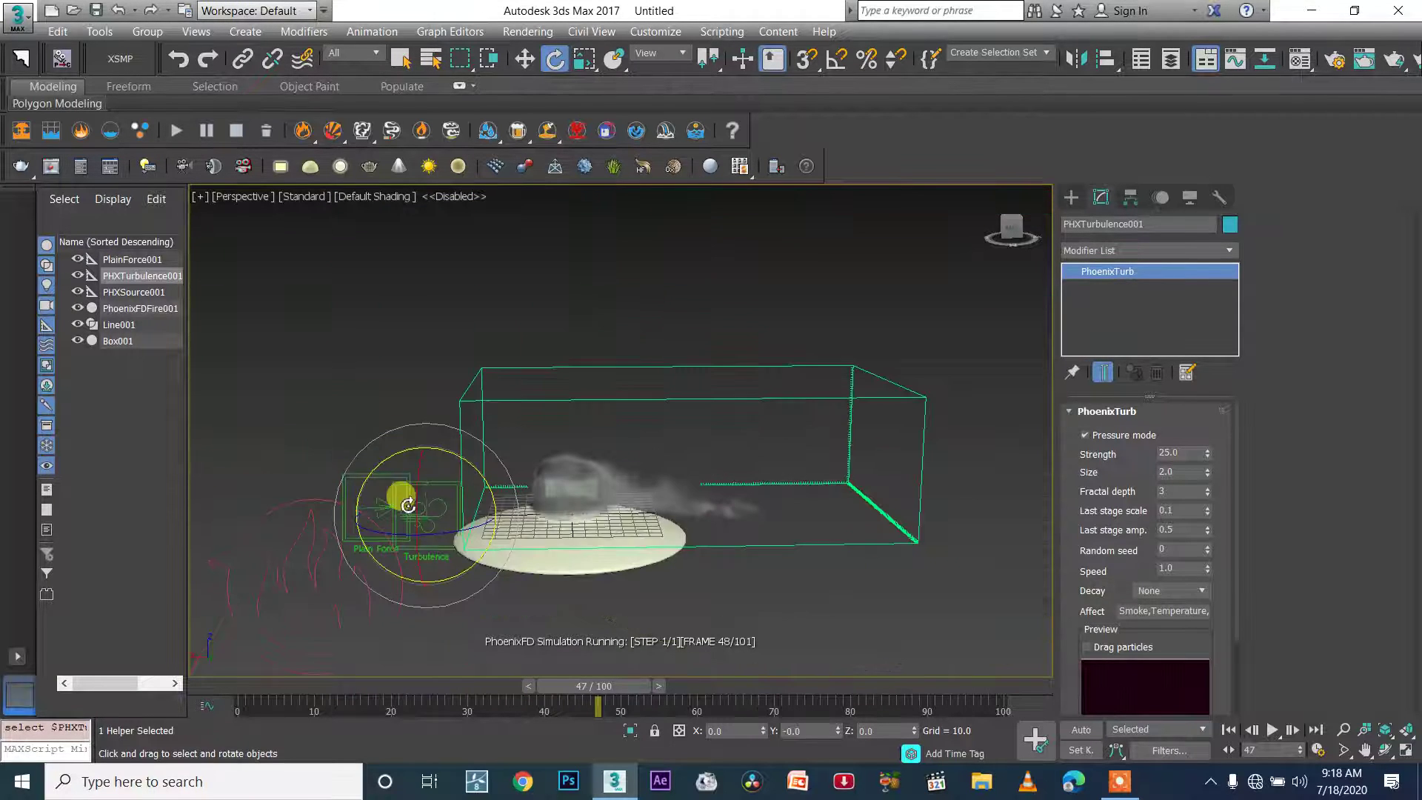
# Step: Select the Phoenix source and review its emission settings, including Outgoing Velocity, Temperature, Smoke, Fuel and Particles
pyautogui.click(336, 608)
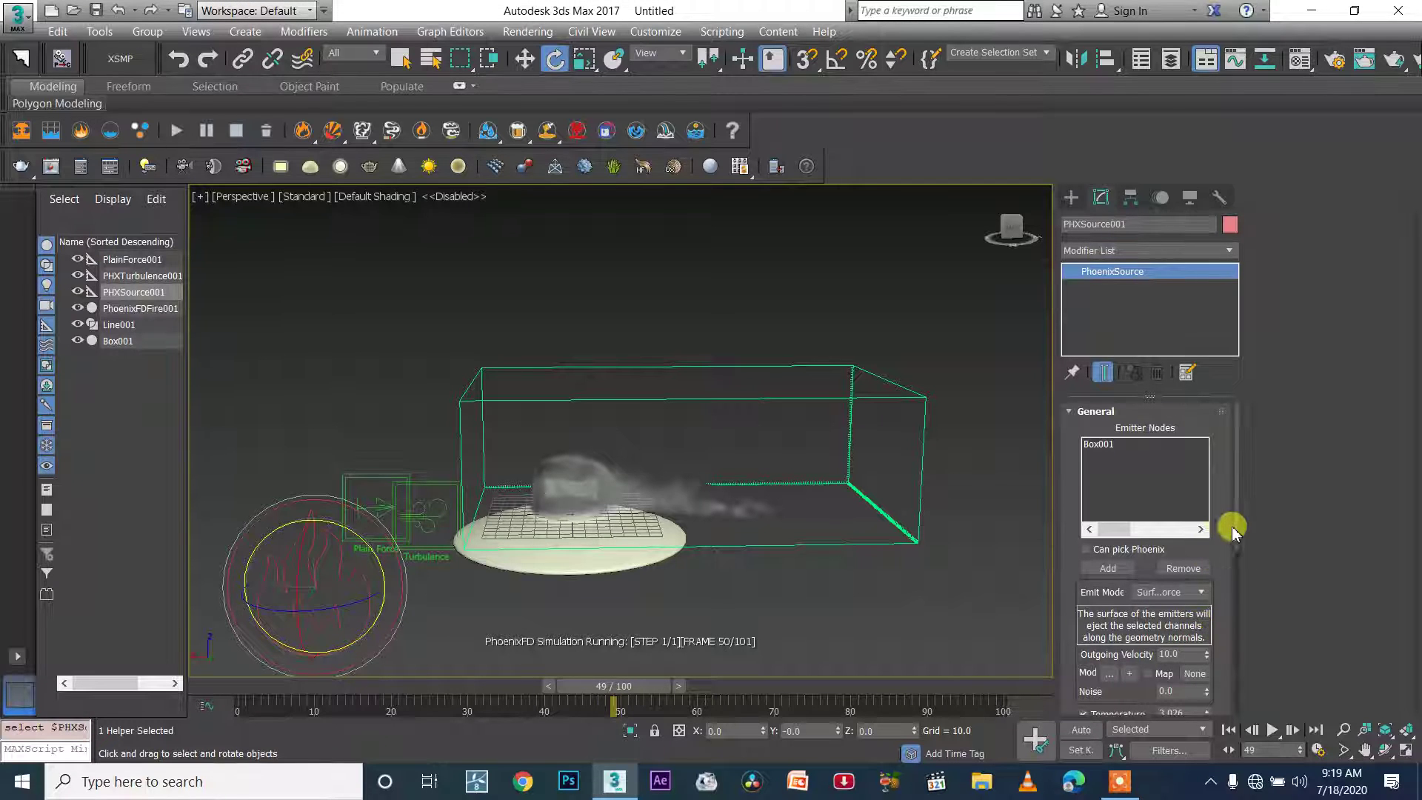
pyautogui.scroll(-3, 1220, 565)
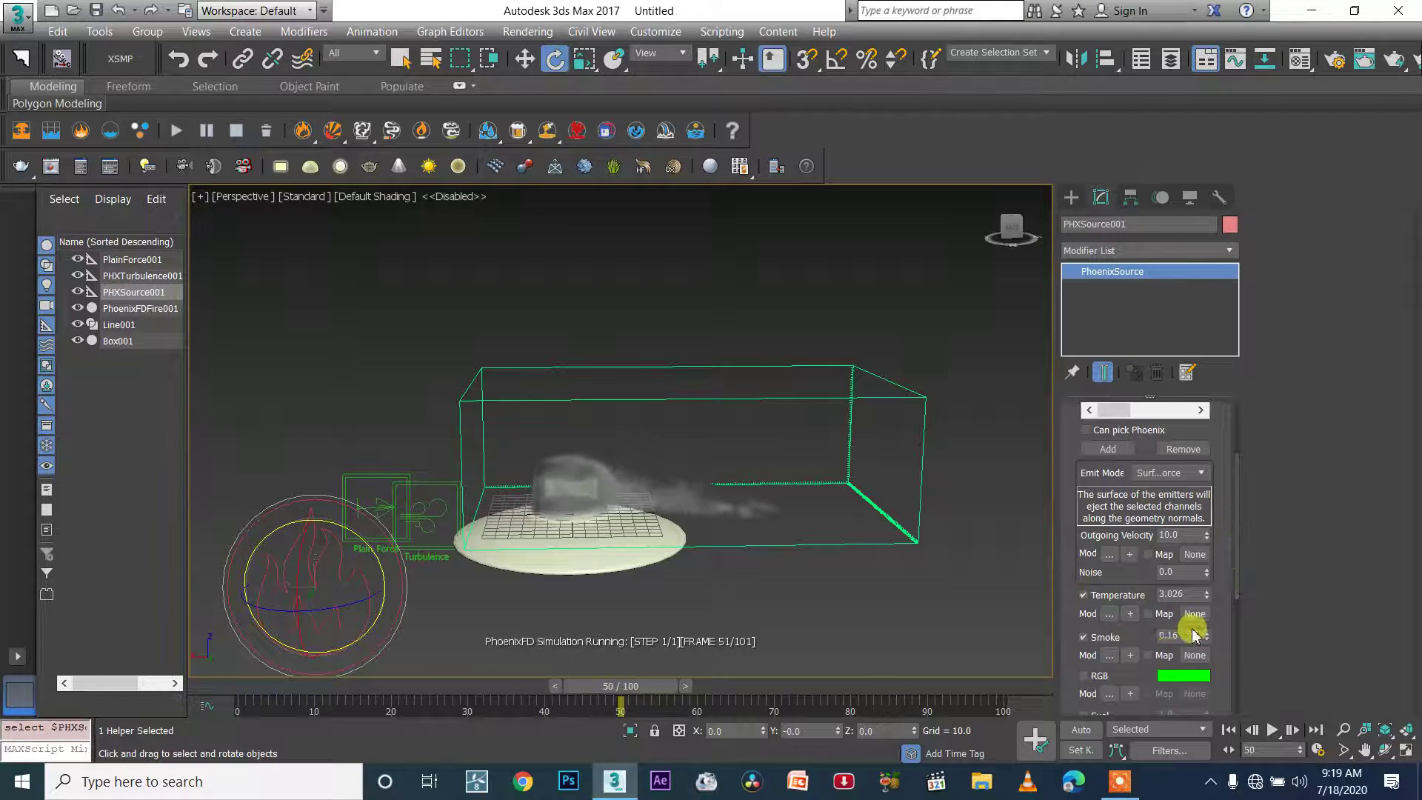
pyautogui.scroll(2, 606, 462)
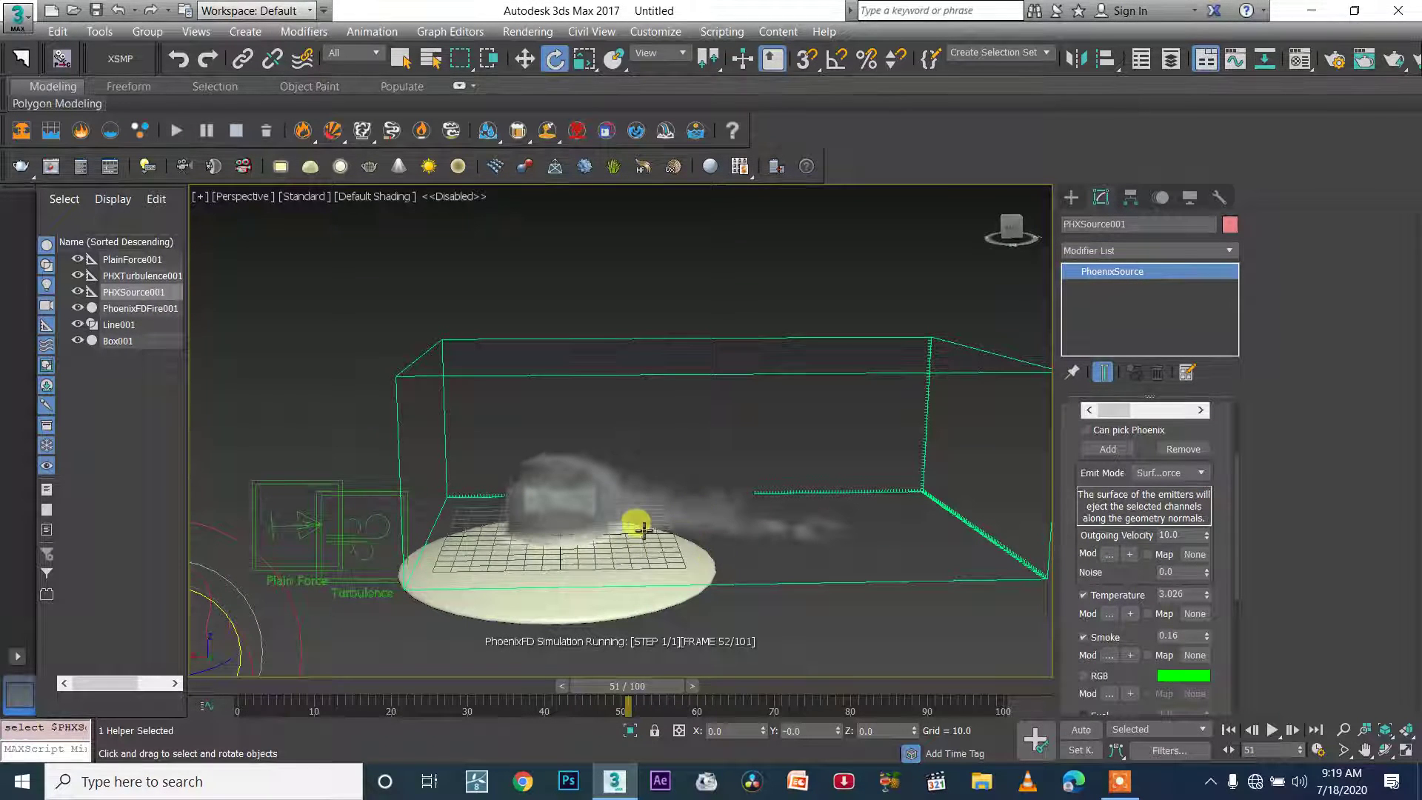
pyautogui.scroll(2, 508, 469)
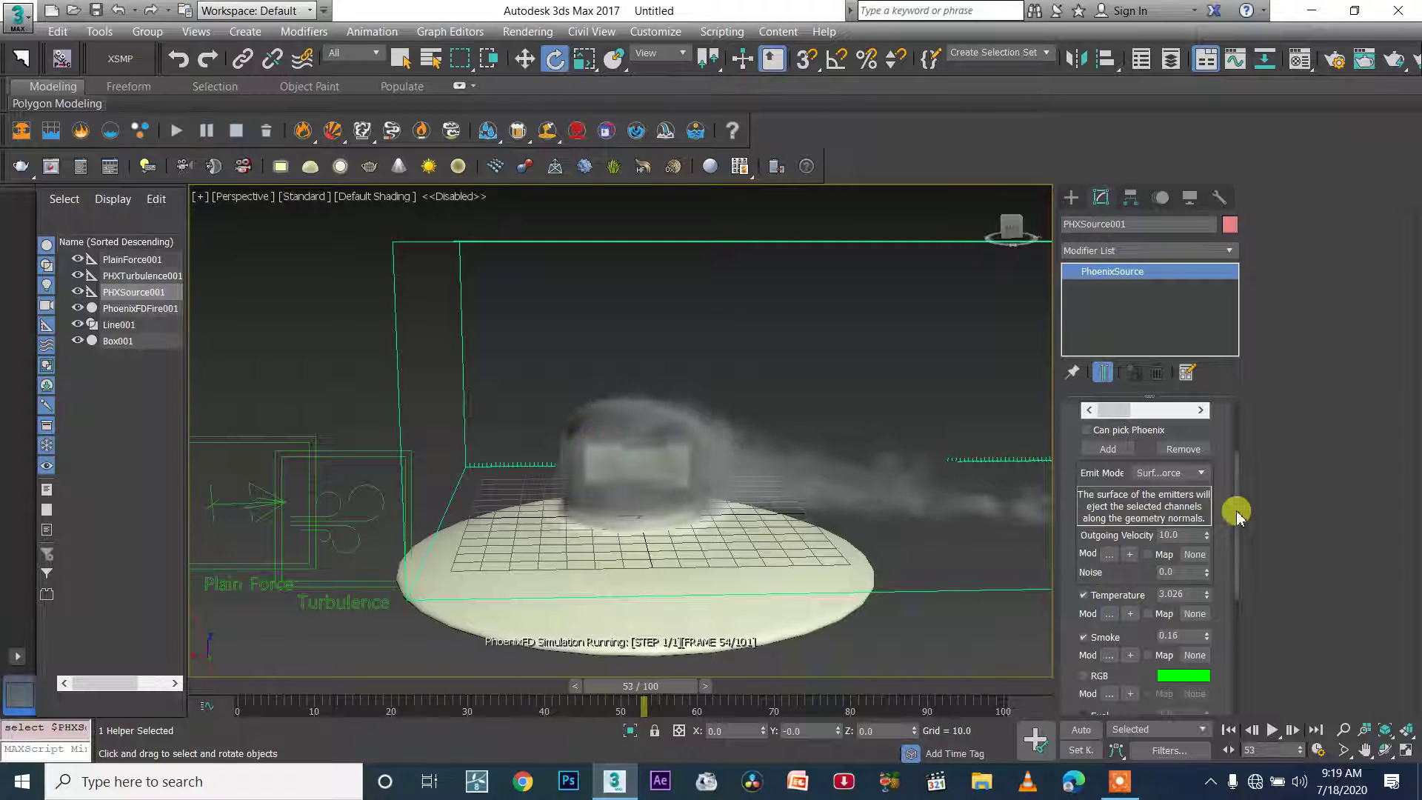
pyautogui.moveTo(1237, 513); pyautogui.dragTo(1241, 659)
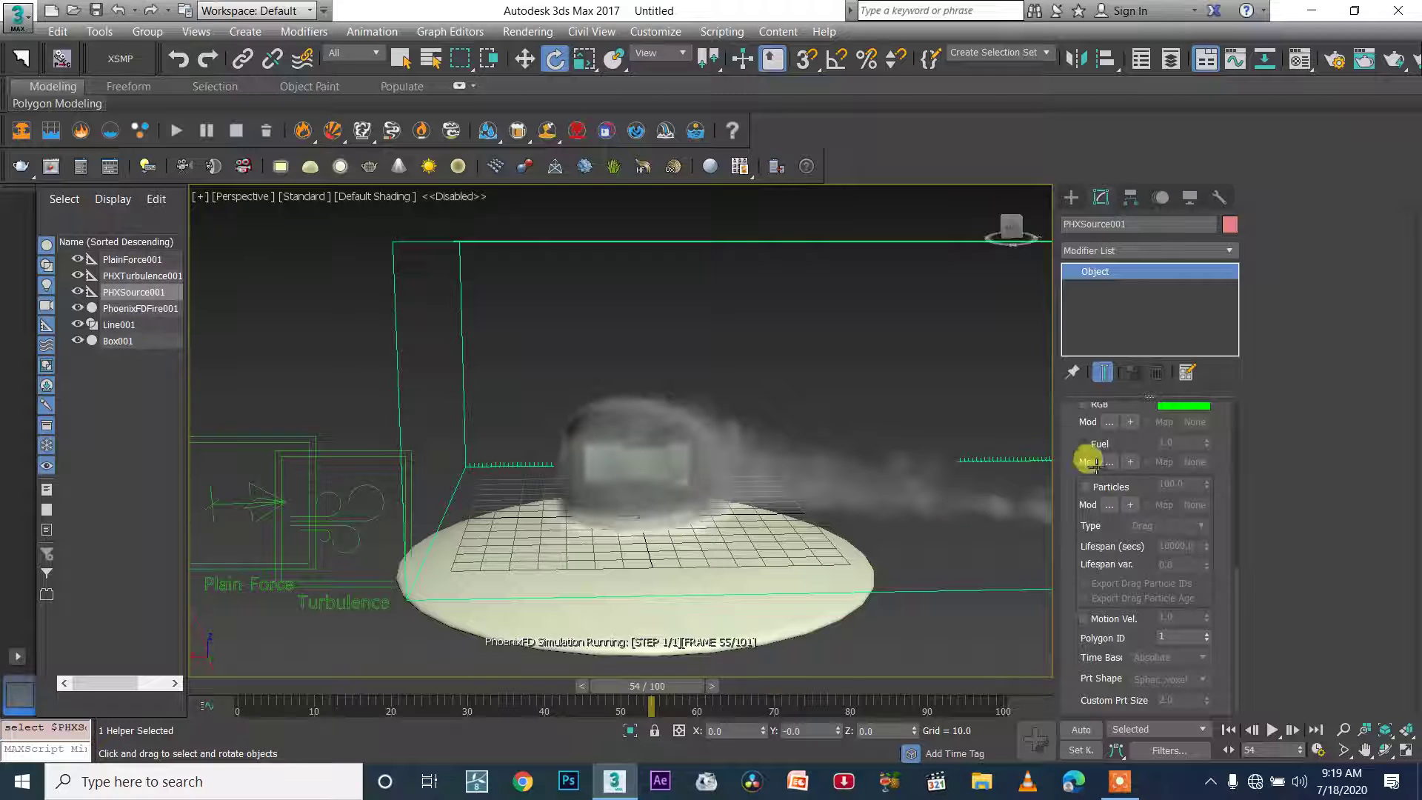
# Step: Set the fire simulator's GPU Preview background color to white (255, 255, 255)
pyautogui.click(991, 240)
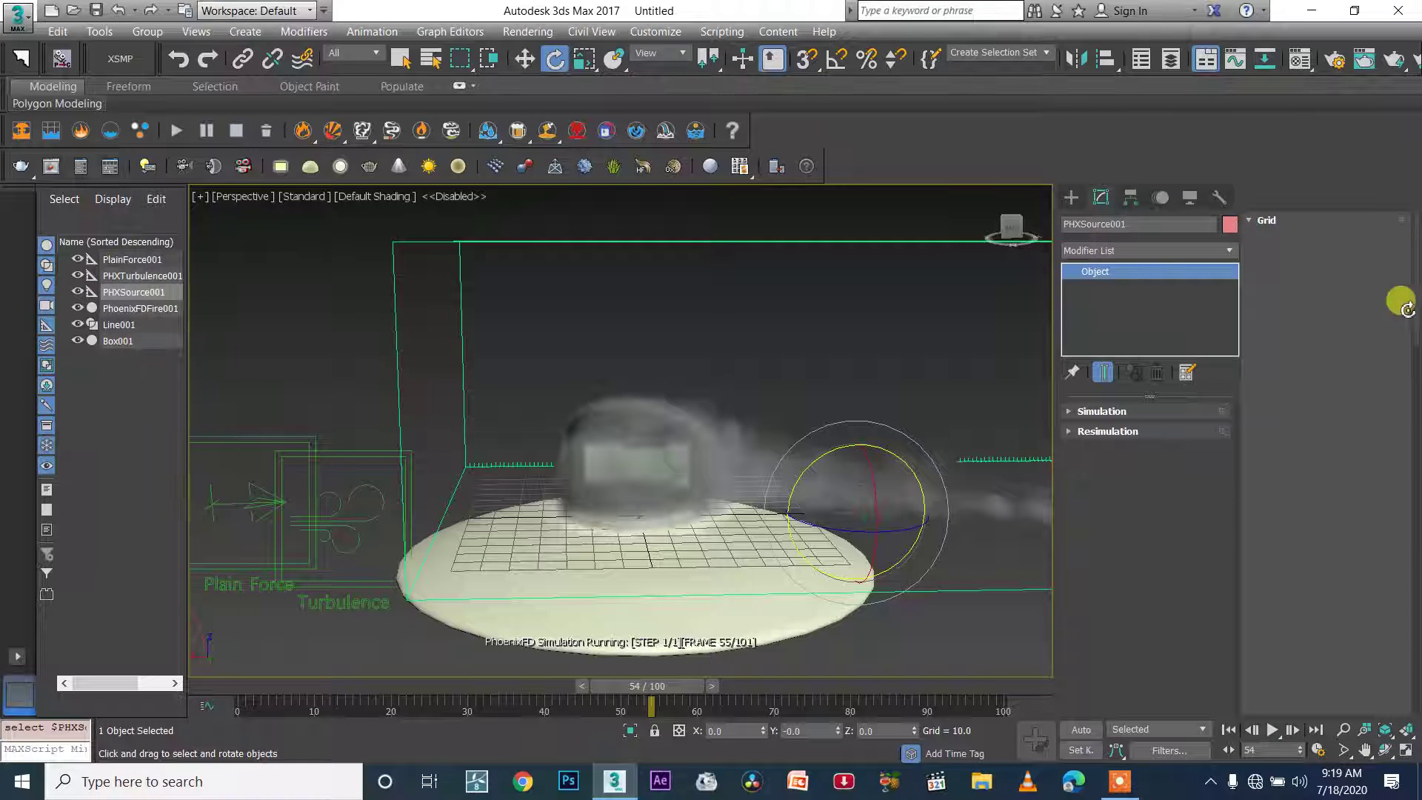
pyautogui.moveTo(1413, 322); pyautogui.dragTo(1412, 606)
pyautogui.moveTo(1412, 558); pyautogui.dragTo(1411, 631)
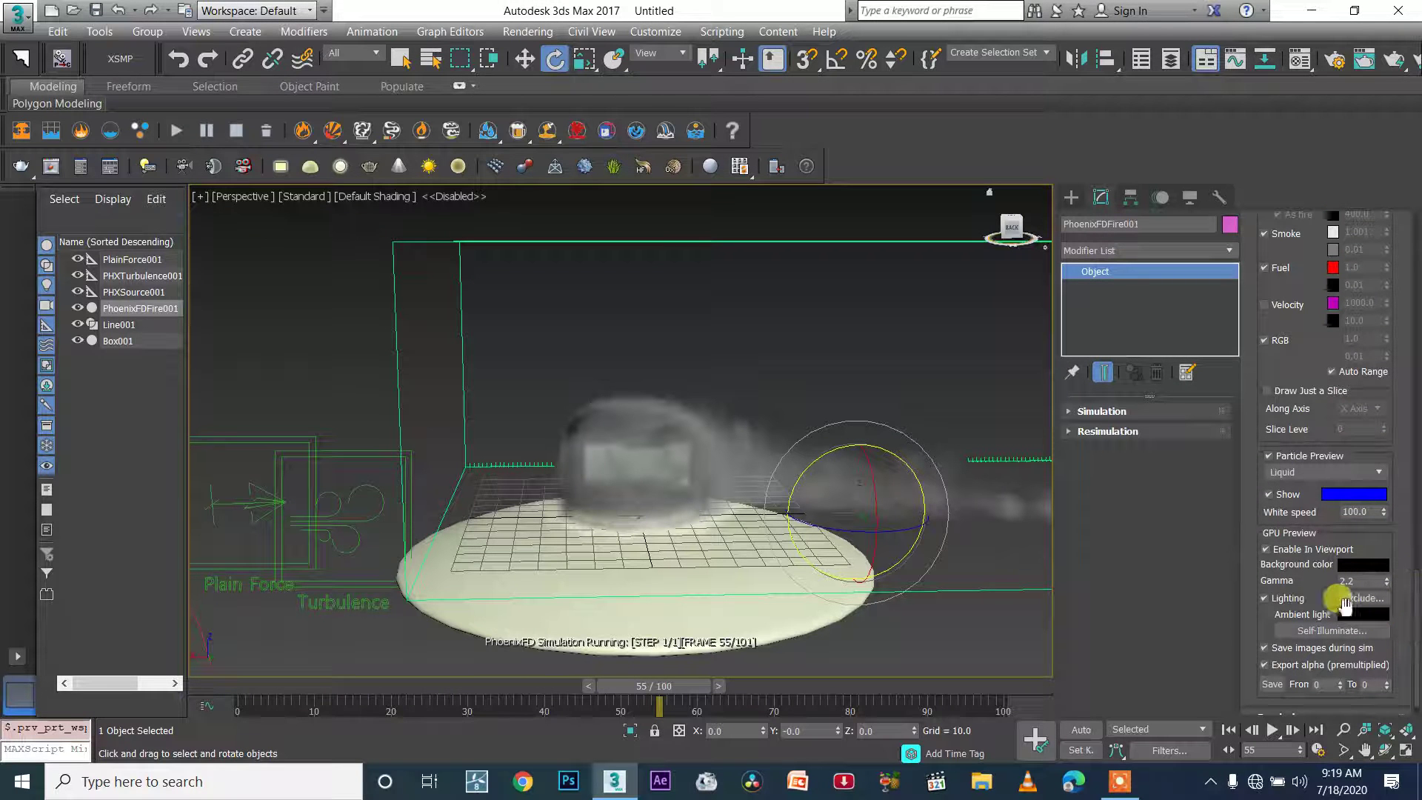
pyautogui.click(1415, 405)
pyautogui.click(1415, 385)
pyautogui.moveTo(1413, 448); pyautogui.dragTo(1416, 544)
pyautogui.scroll(-4, 1335, 565)
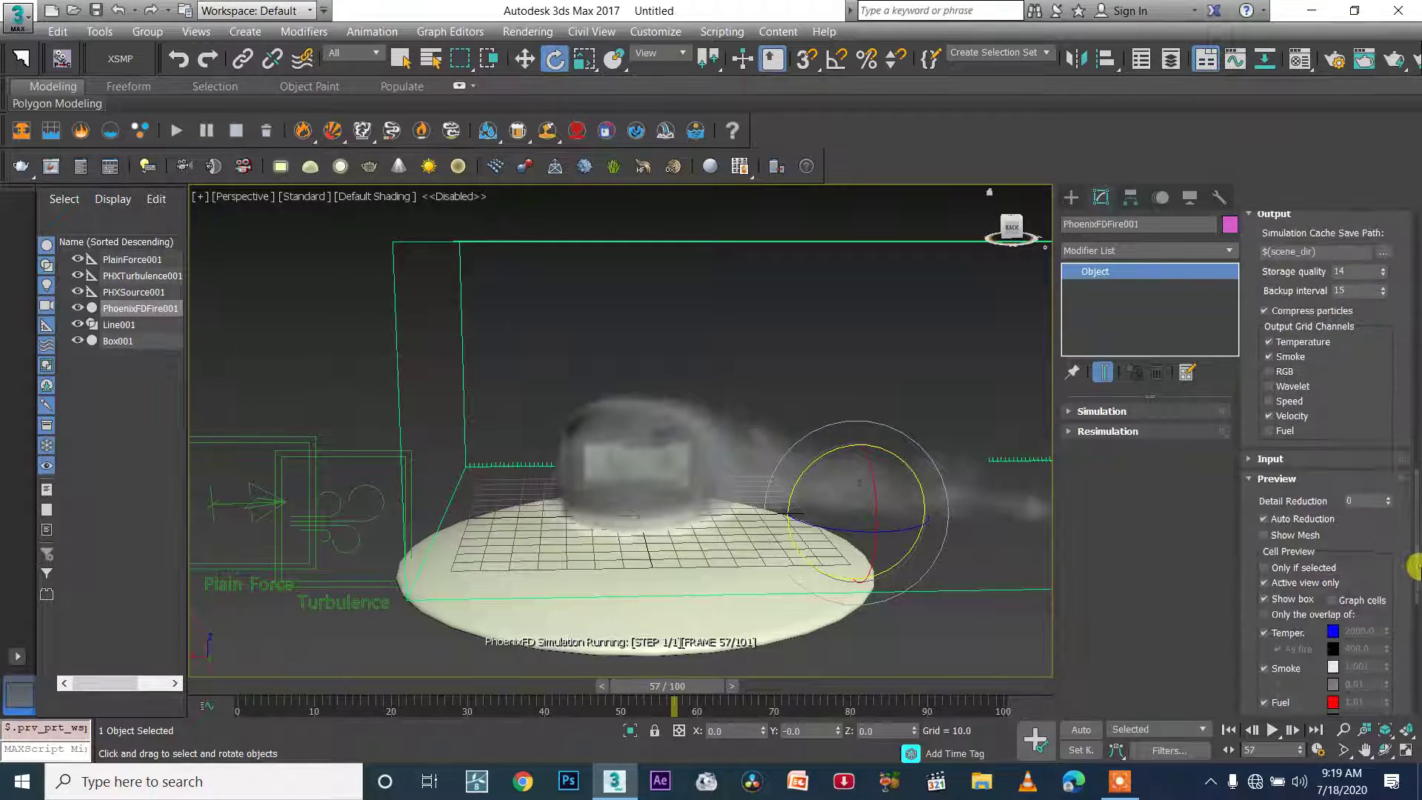
pyautogui.moveTo(1412, 561); pyautogui.dragTo(1414, 628)
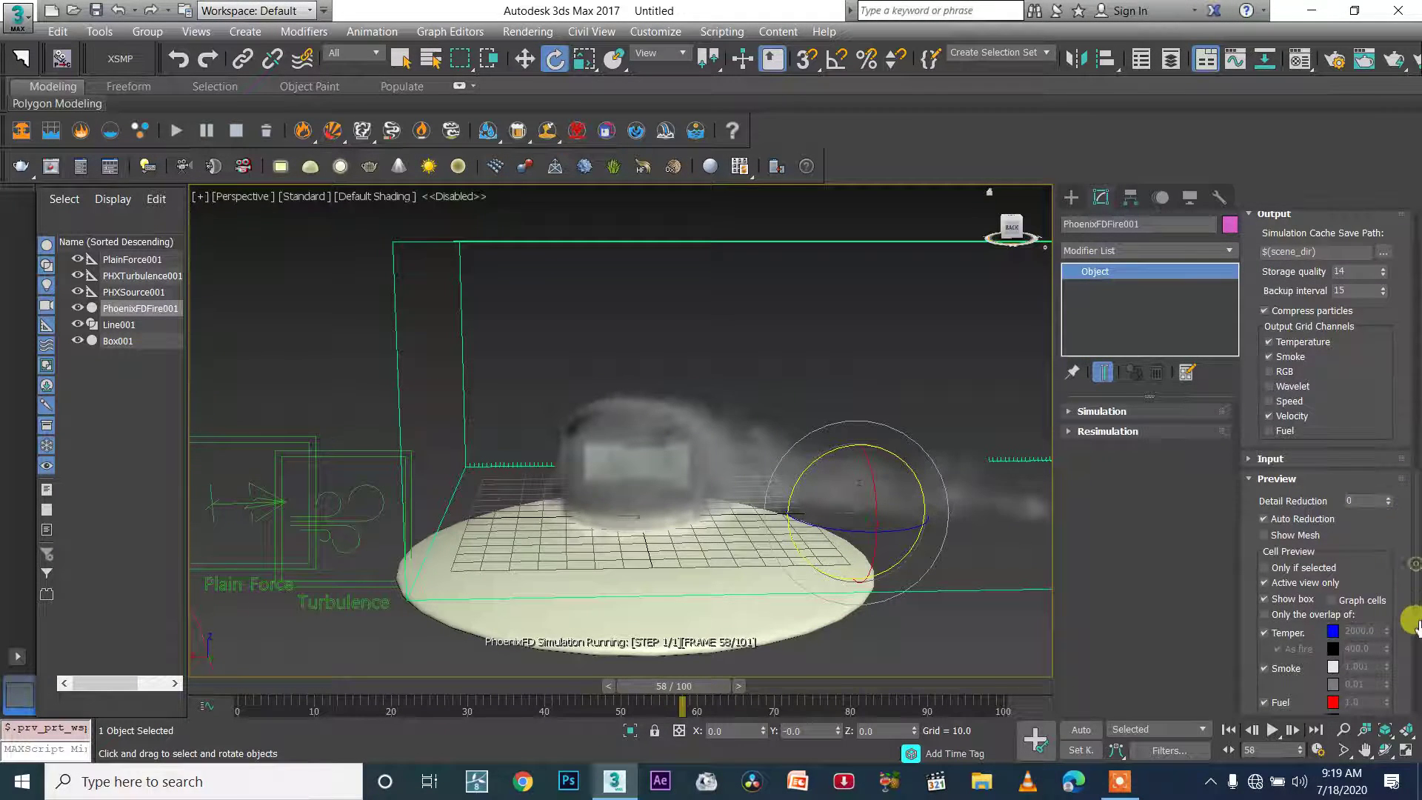
pyautogui.moveTo(1415, 575); pyautogui.dragTo(1415, 620)
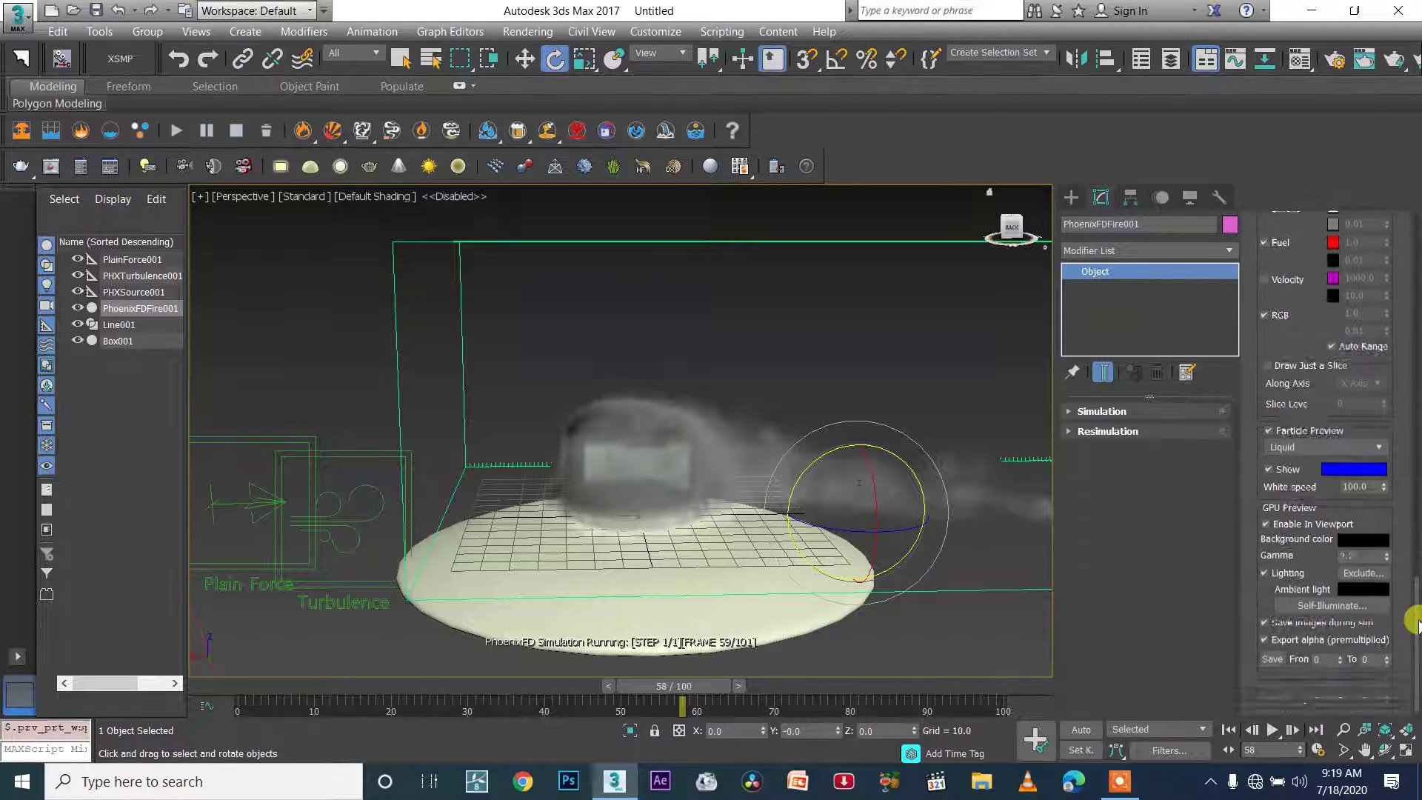
pyautogui.click(1346, 536)
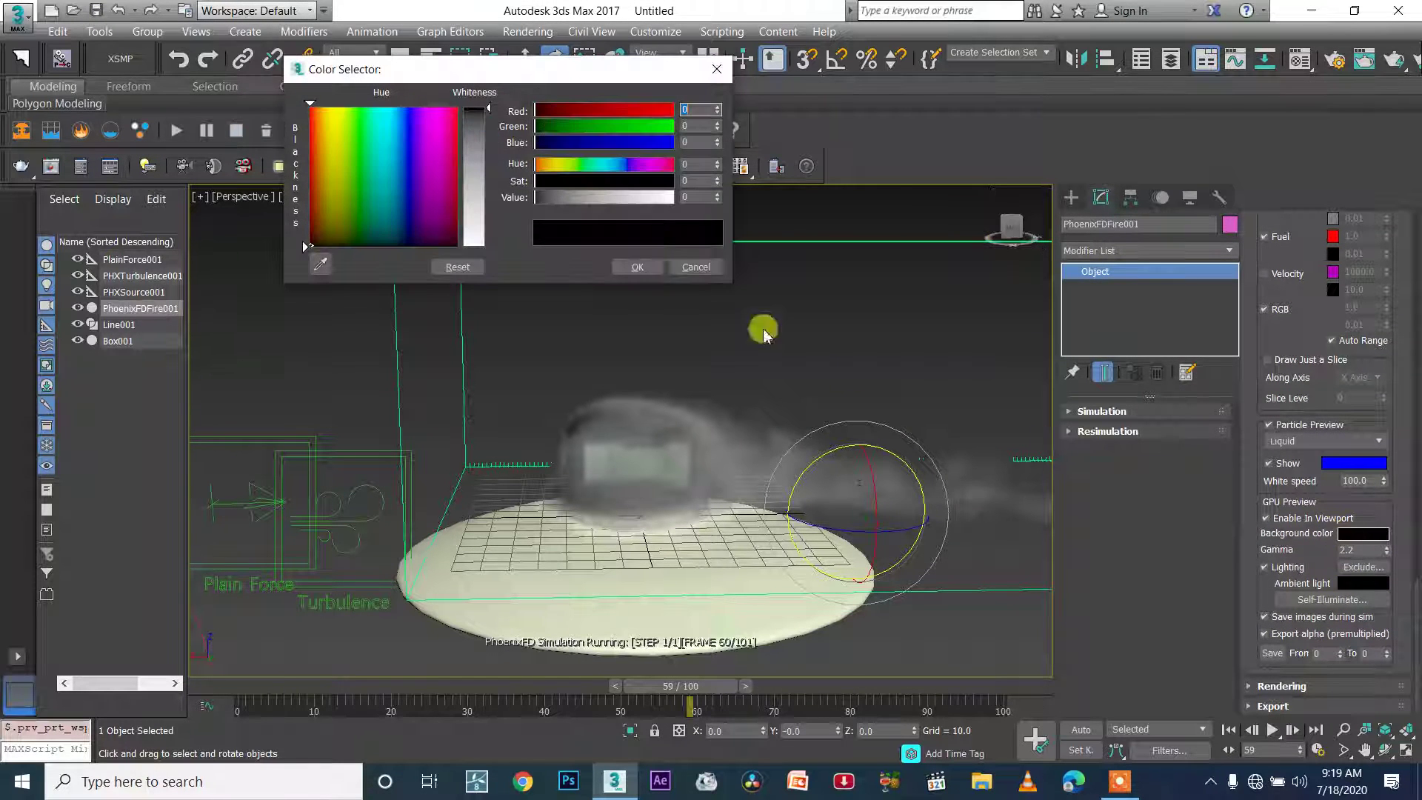
pyautogui.moveTo(634, 197); pyautogui.dragTo(672, 197)
pyautogui.click(651, 268)
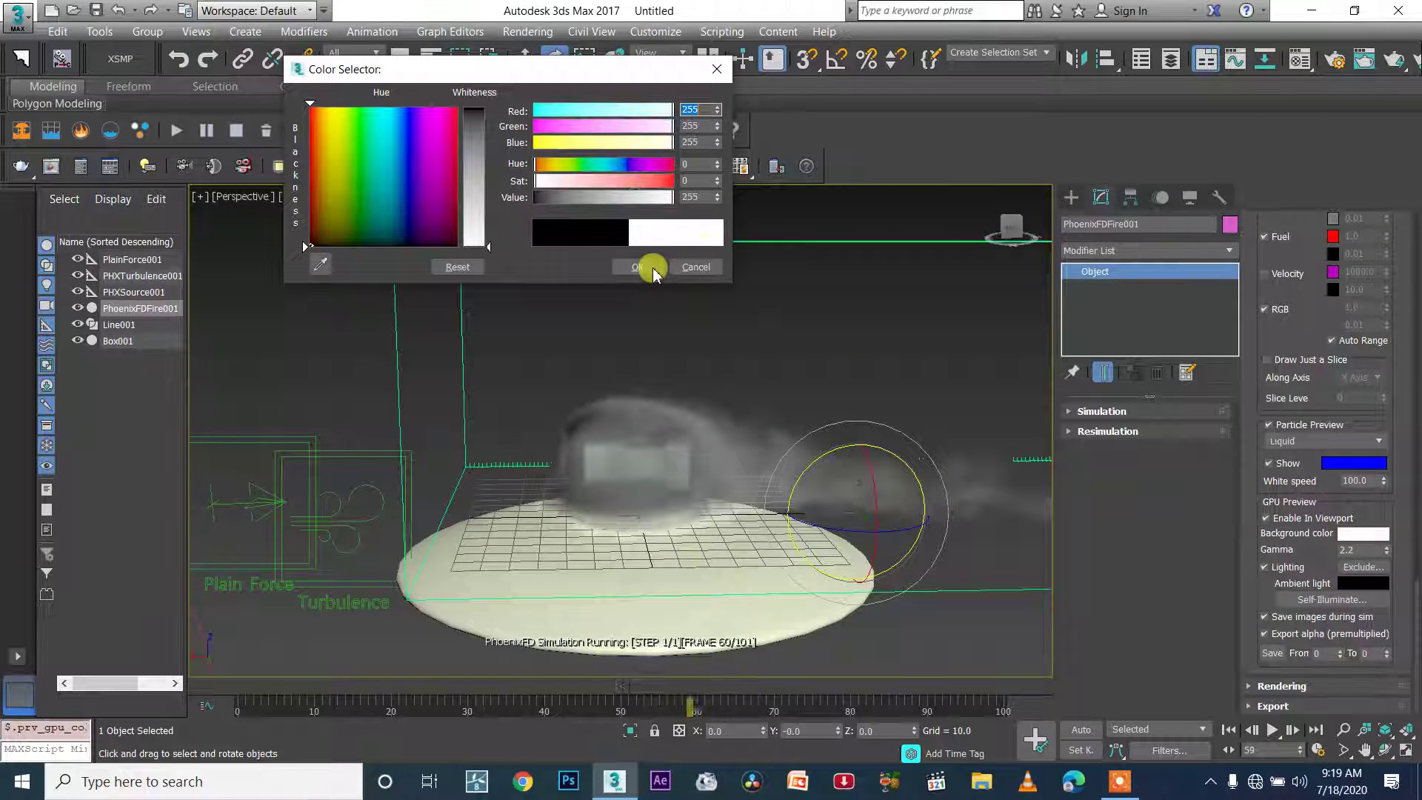
# Step: Set the fire simulator's GPU Preview ambient light color to white
pyautogui.click(1378, 586)
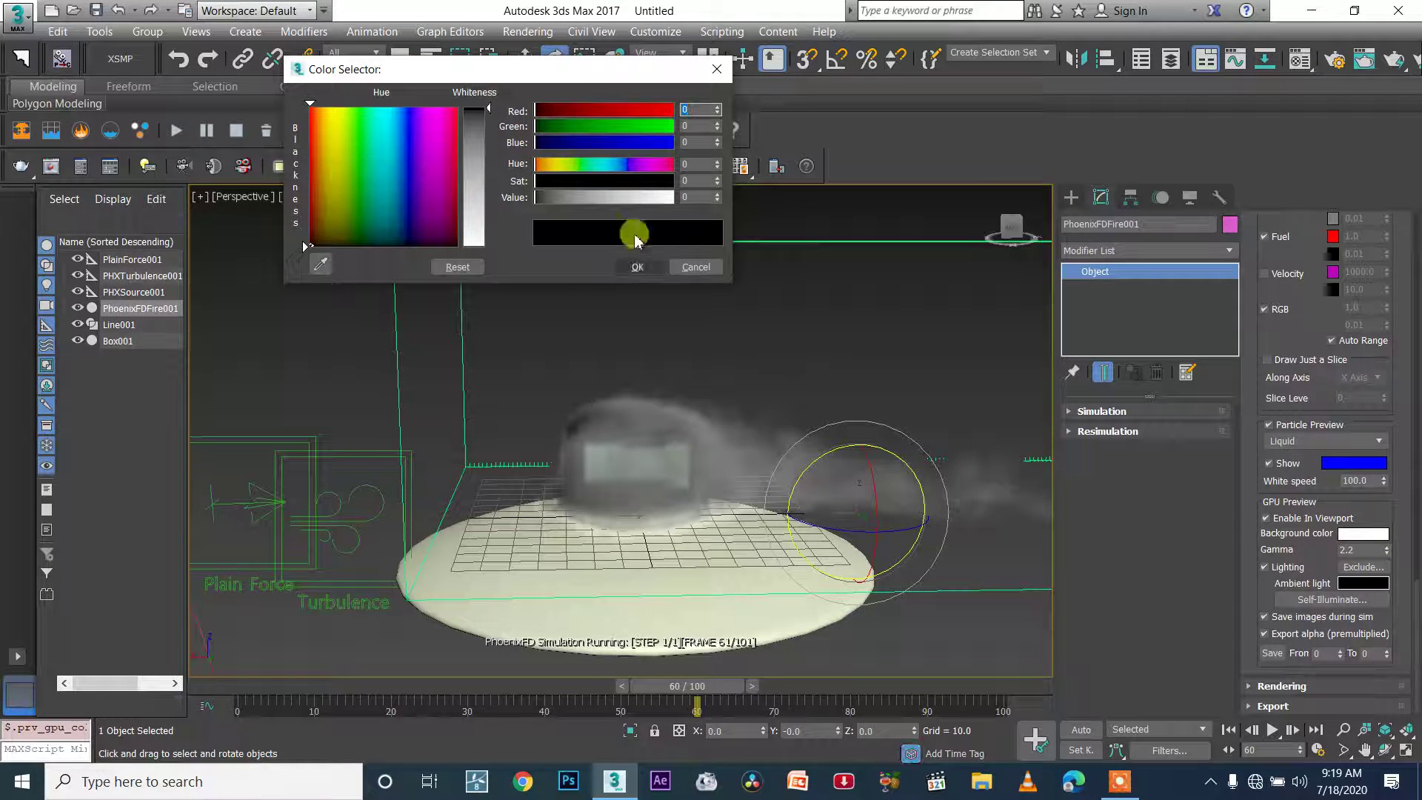
pyautogui.click(649, 196)
pyautogui.click(650, 268)
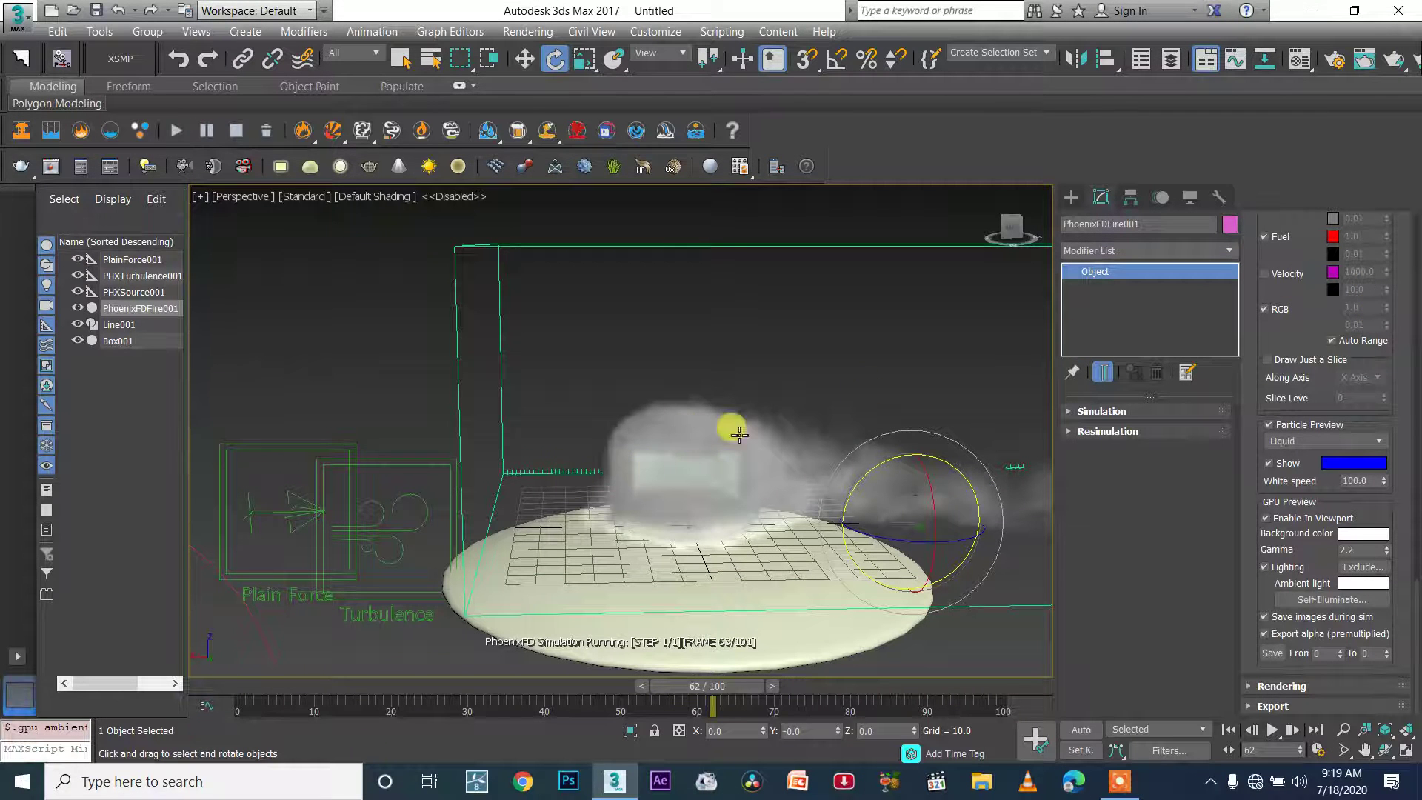
# Step: Examine the brightened smoke around the block and along its trail, close up and from farther away
pyautogui.moveTo(908, 510); pyautogui.dragTo(556, 476, button='middle')
pyautogui.scroll(2, 682, 502)
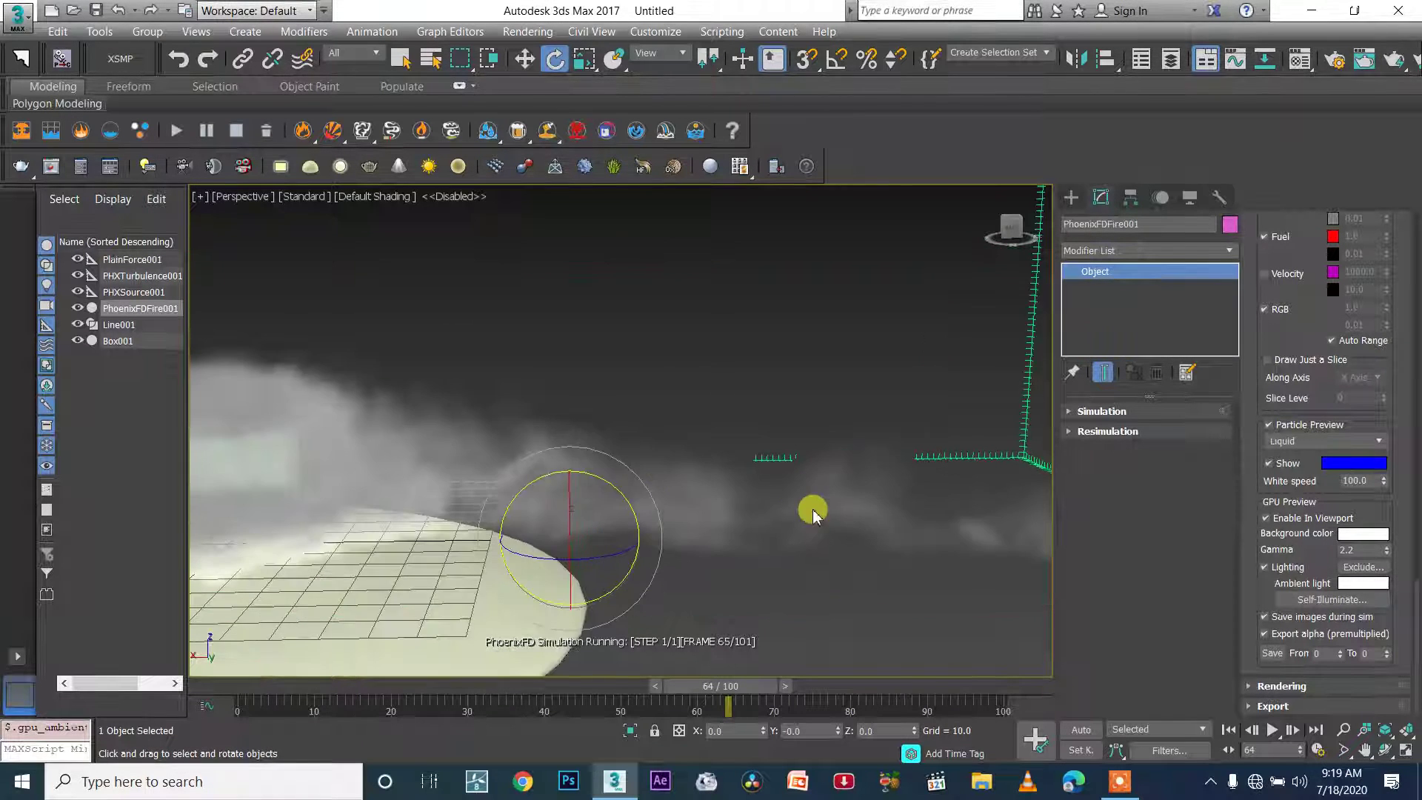
pyautogui.scroll(-2, 813, 511)
pyautogui.scroll(2, 624, 507)
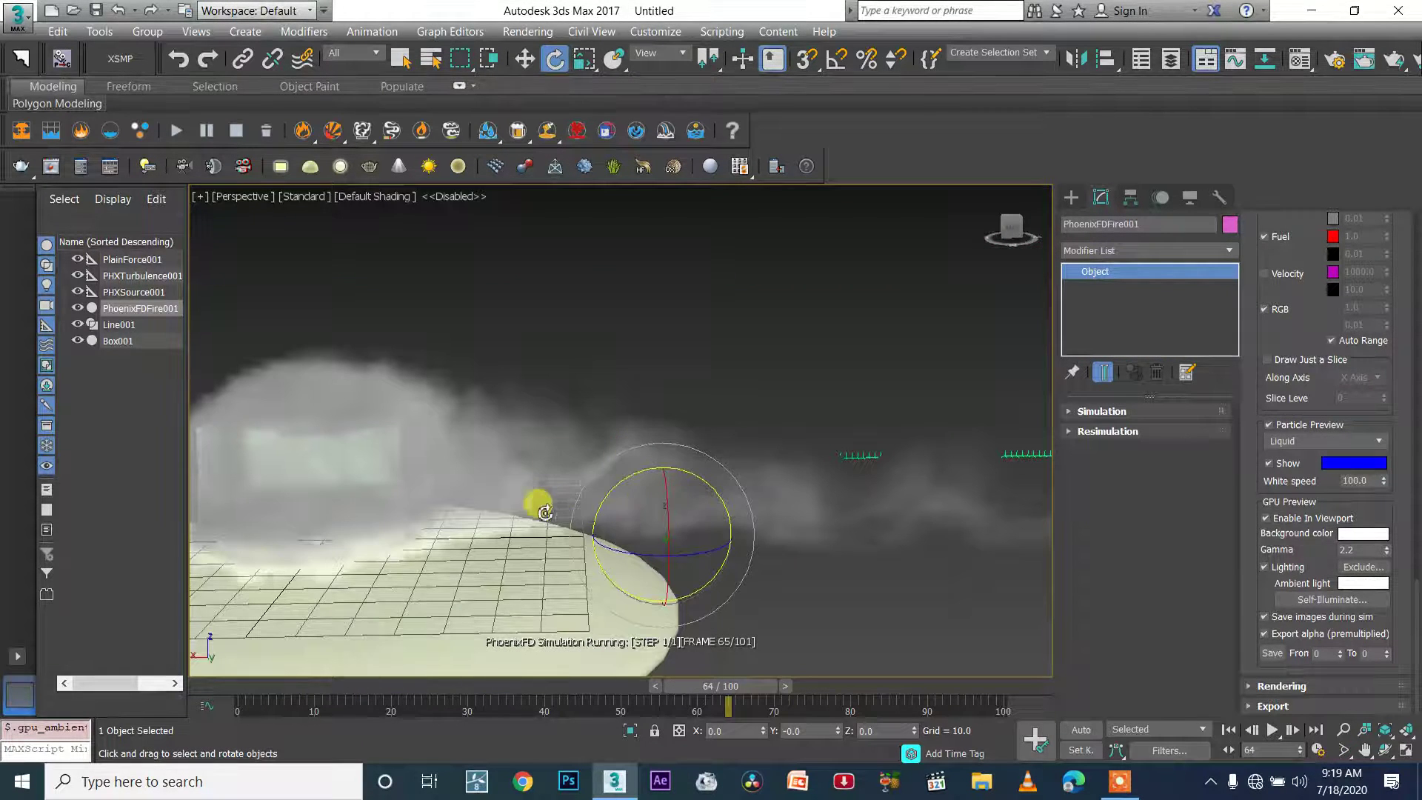
pyautogui.moveTo(513, 497); pyautogui.dragTo(606, 481, button='middle')
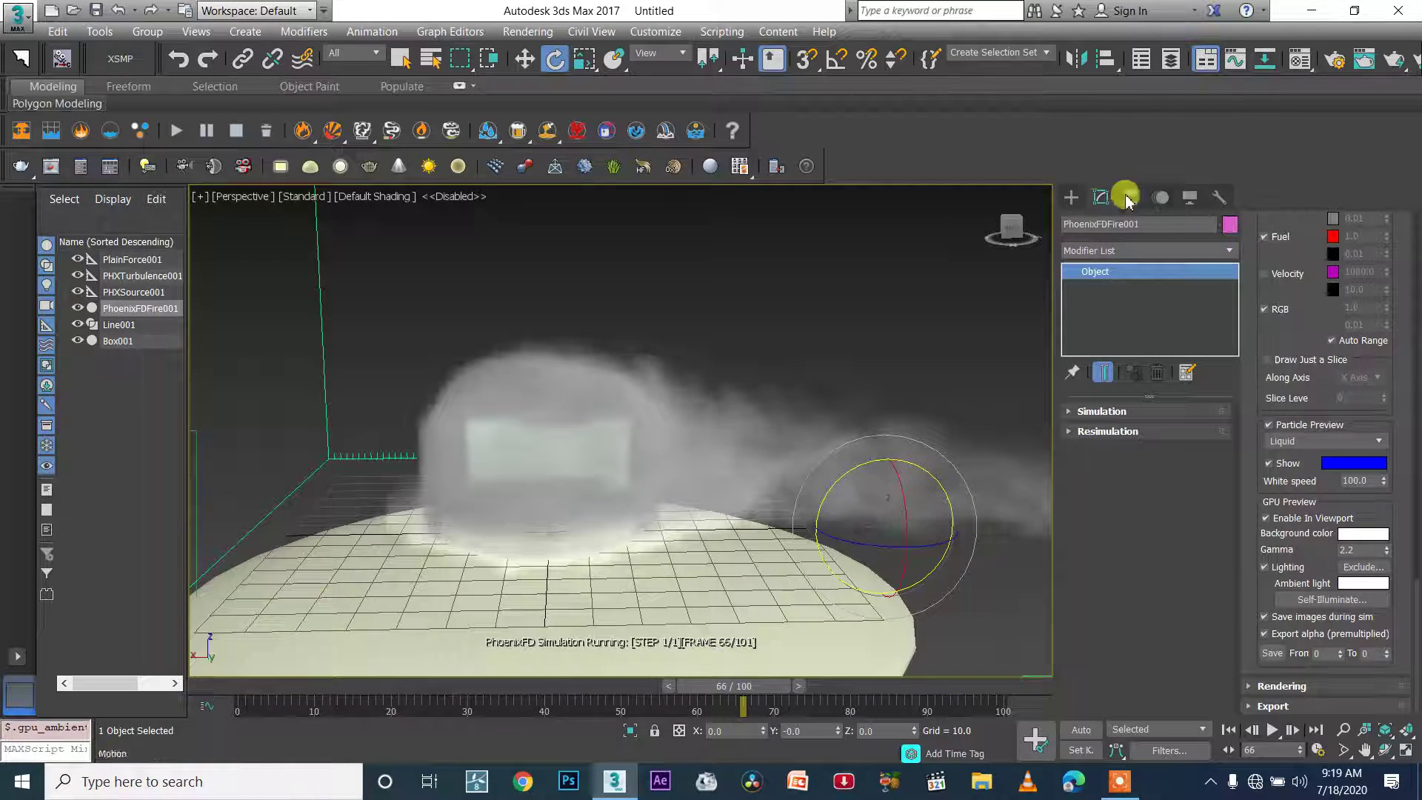
pyautogui.scroll(-3, 644, 448)
pyautogui.moveTo(644, 470); pyautogui.dragTo(841, 460, button='middle')
pyautogui.scroll(-2, 841, 462)
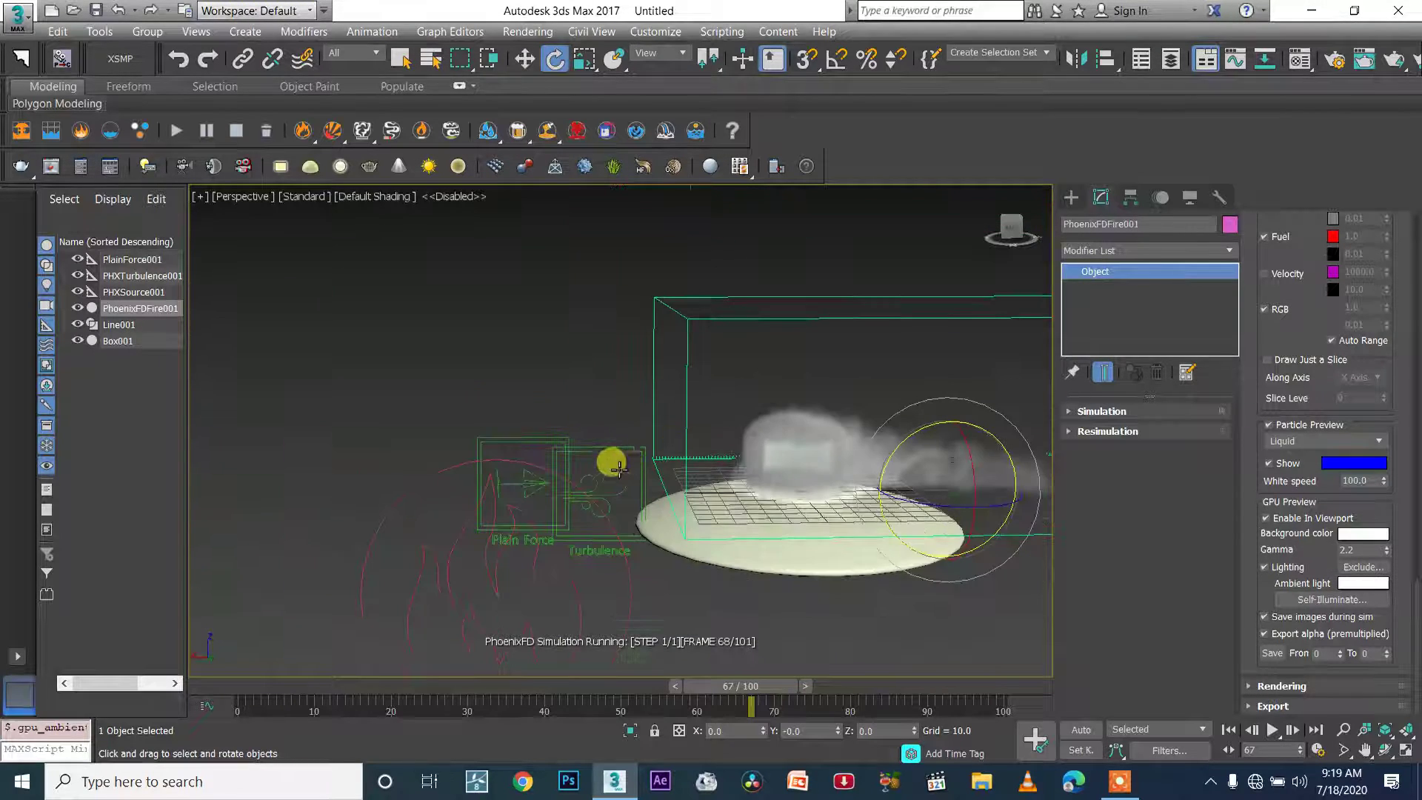
pyautogui.scroll(4, 614, 463)
pyautogui.moveTo(803, 511); pyautogui.dragTo(474, 467, button='middle')
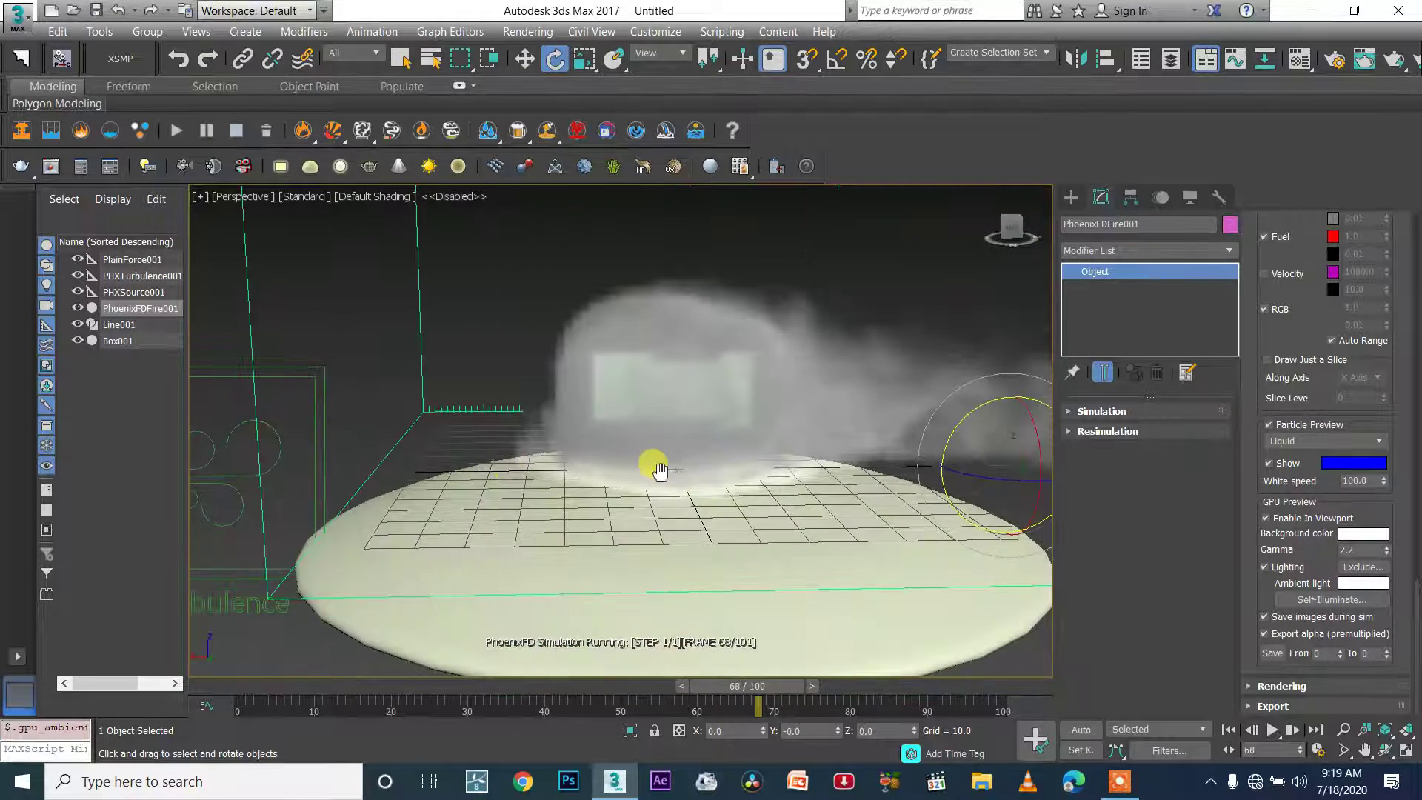
pyautogui.scroll(-2, 657, 466)
# Step: Rotate the plain force helper to about -113.6 degrees on Y so its arrow tilts down toward the plate
pyautogui.click(516, 476)
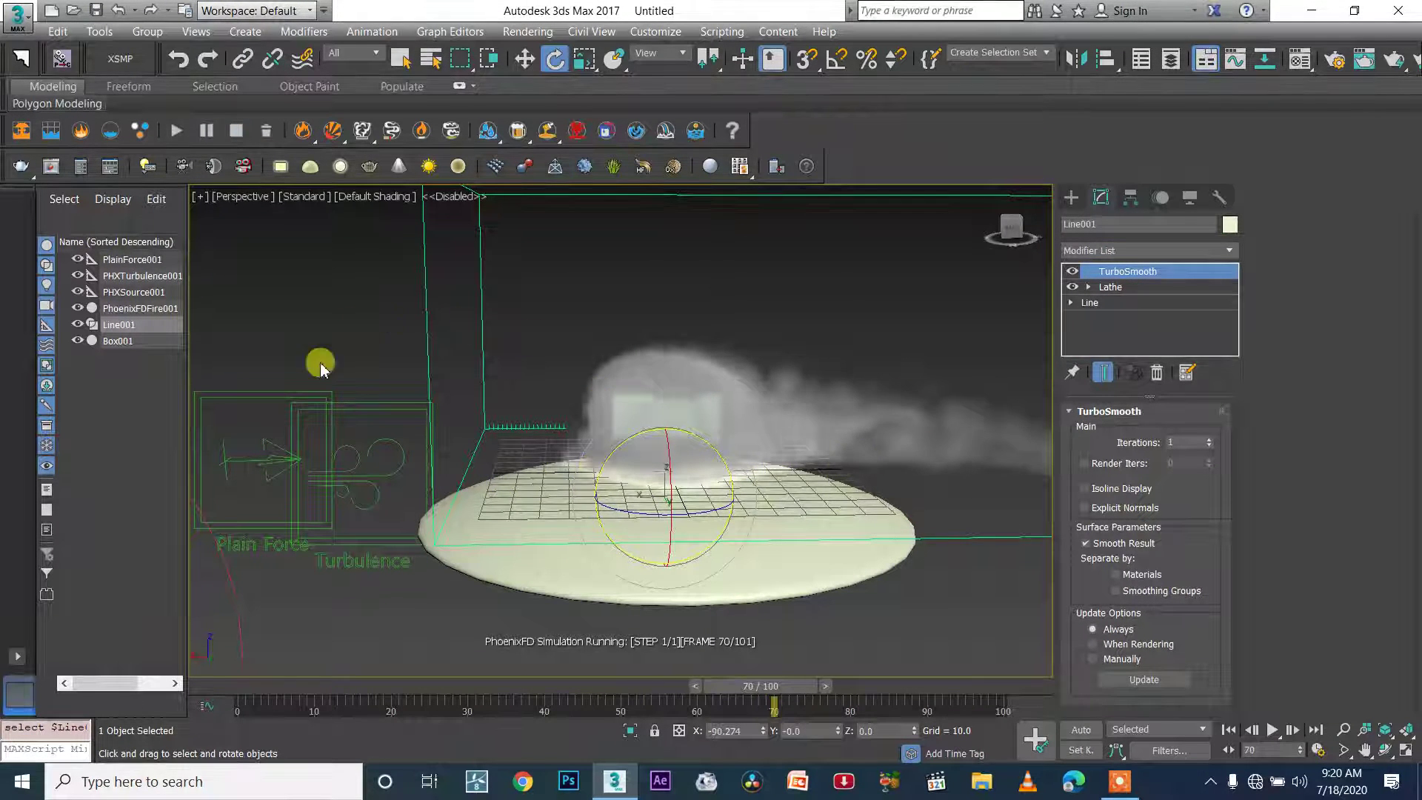
pyautogui.click(273, 453)
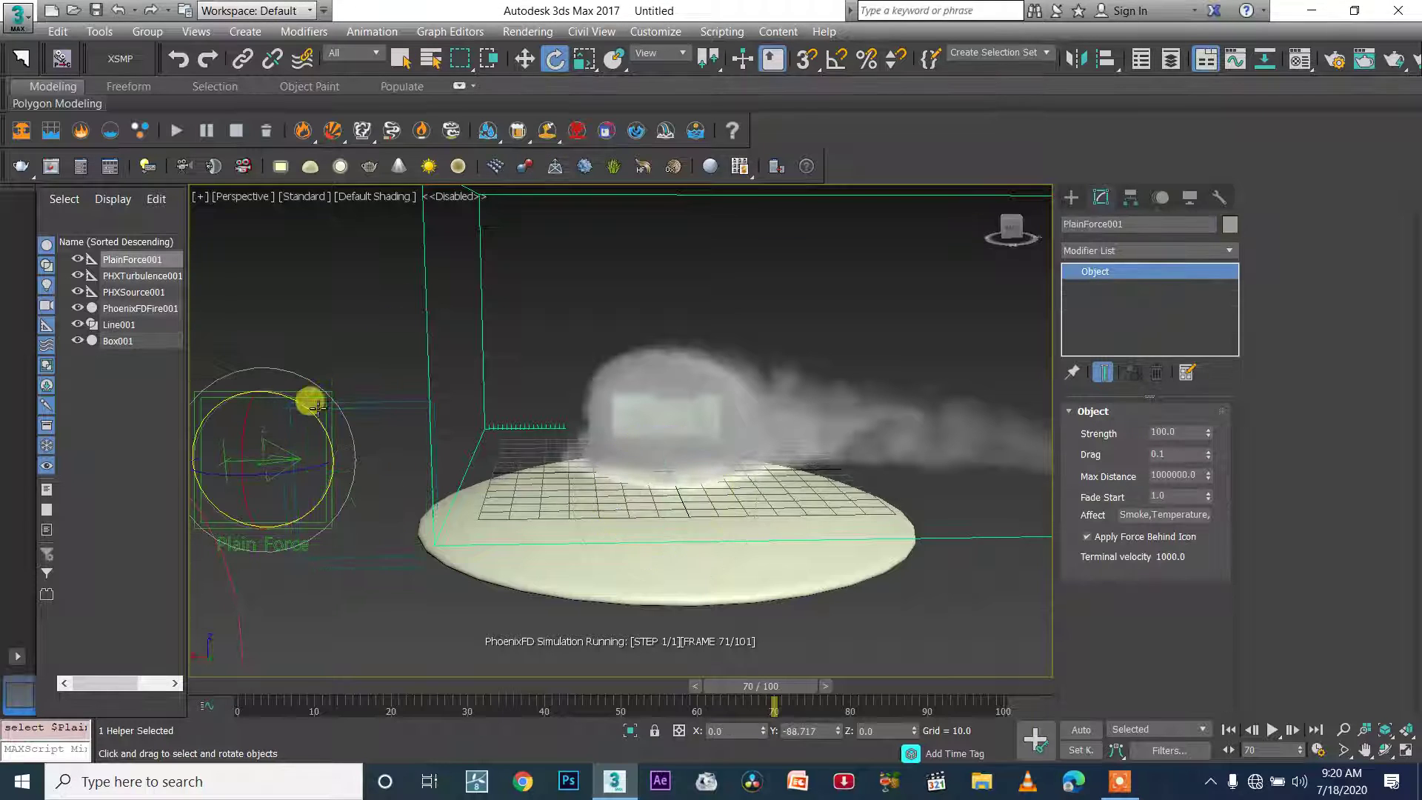
pyautogui.moveTo(316, 415); pyautogui.dragTo(326, 444)
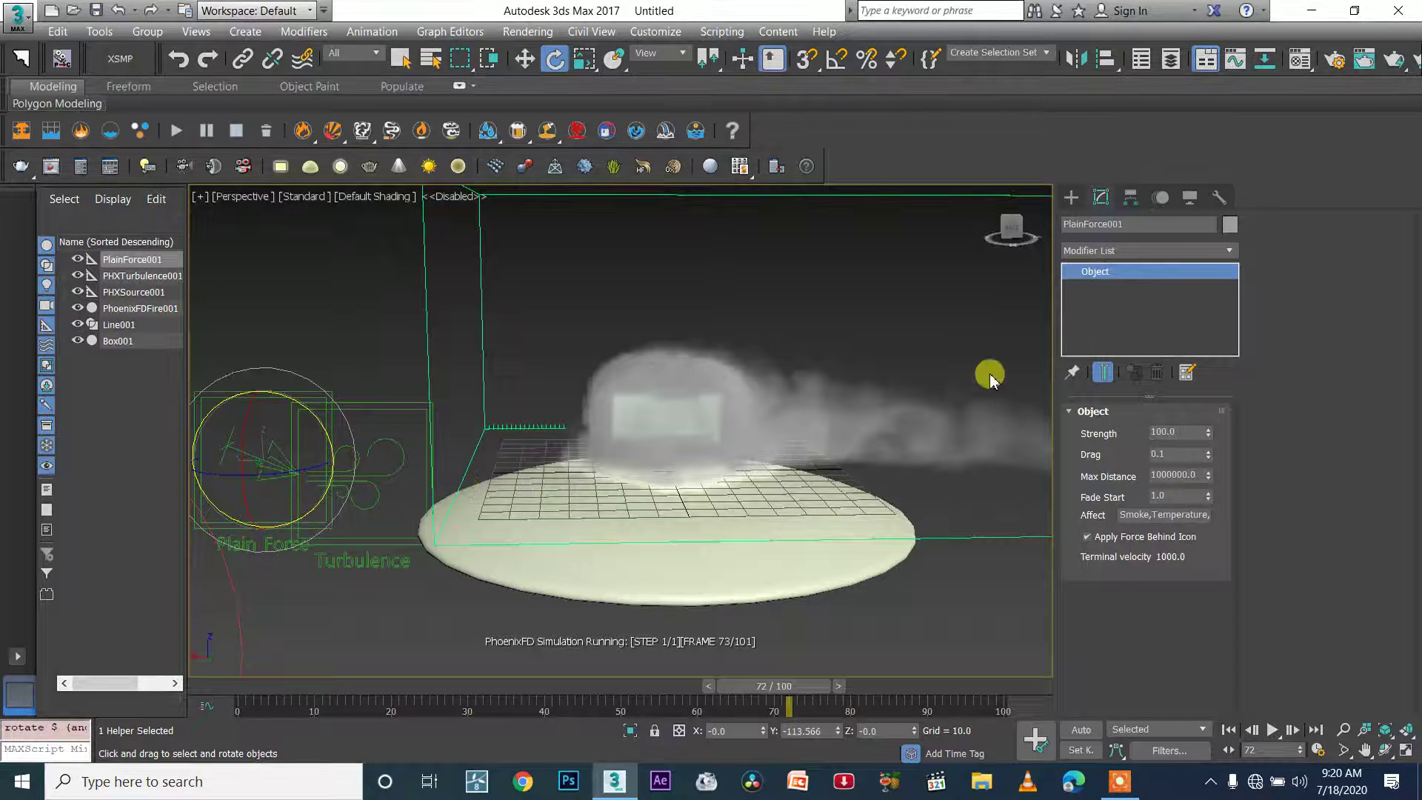
# Step: Inspect how the smoke trail behind the block responds to the tilted plain force
pyautogui.scroll(5, 726, 402)
pyautogui.moveTo(739, 441); pyautogui.dragTo(293, 478, button='middle')
pyautogui.scroll(3, 702, 490)
pyautogui.scroll(-4, 658, 490)
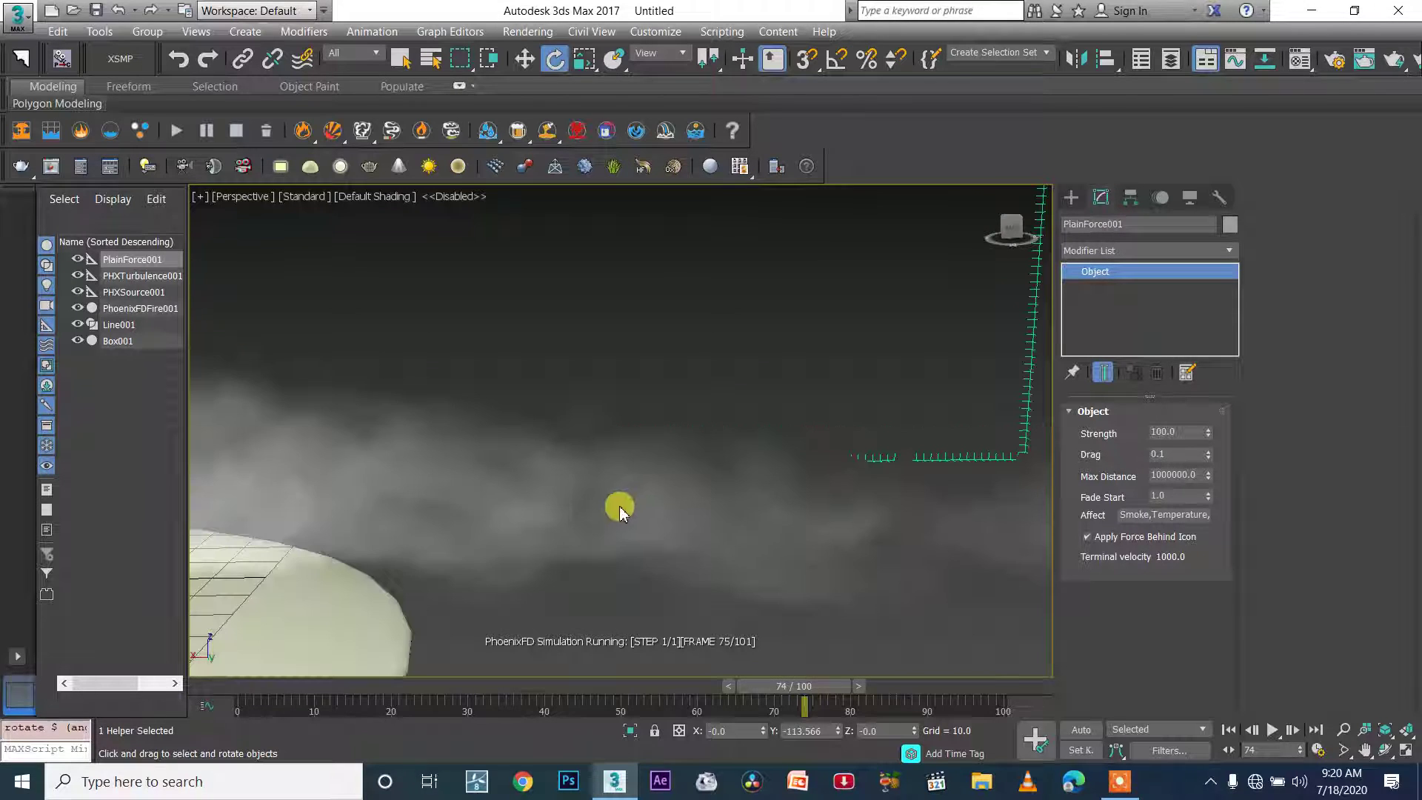
pyautogui.moveTo(736, 412); pyautogui.dragTo(895, 400, button='middle')
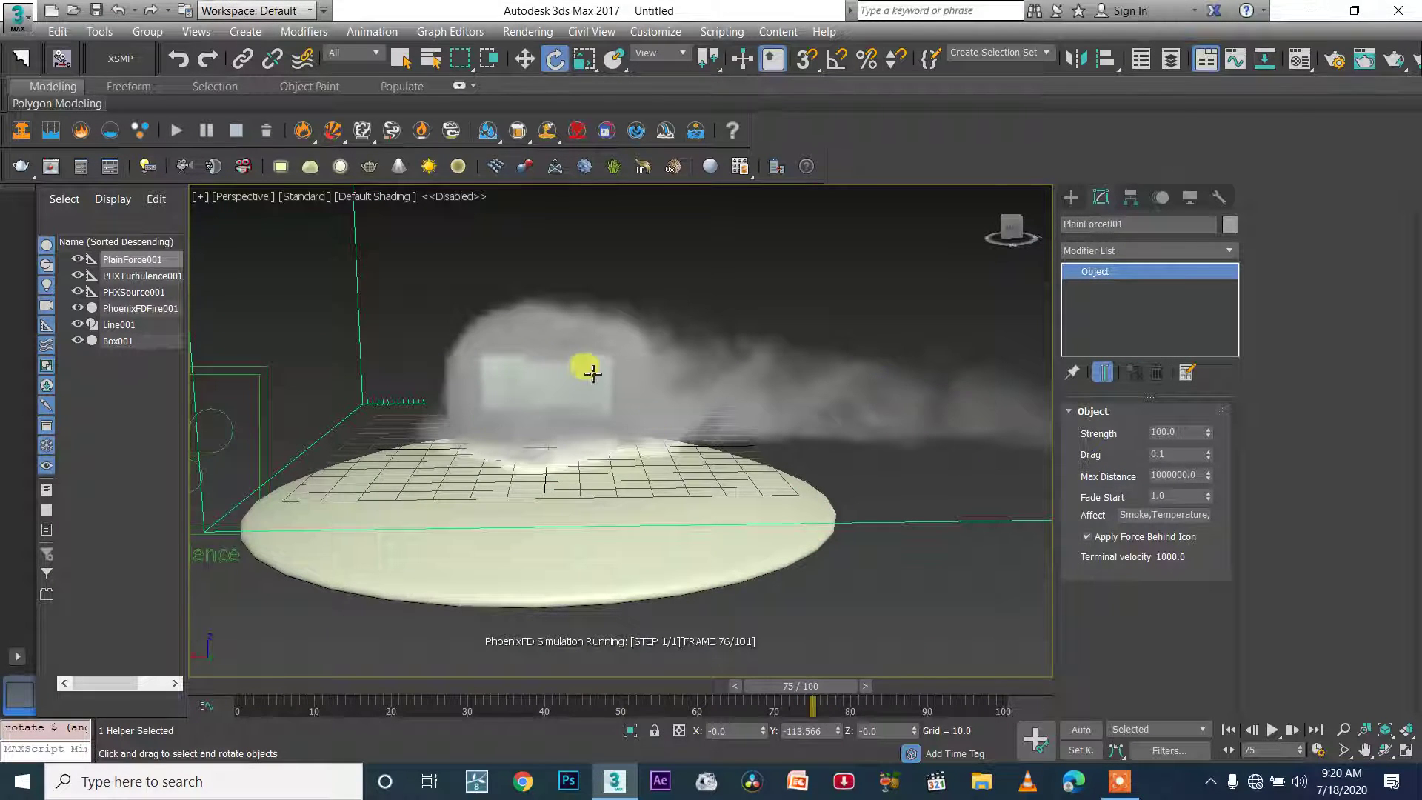